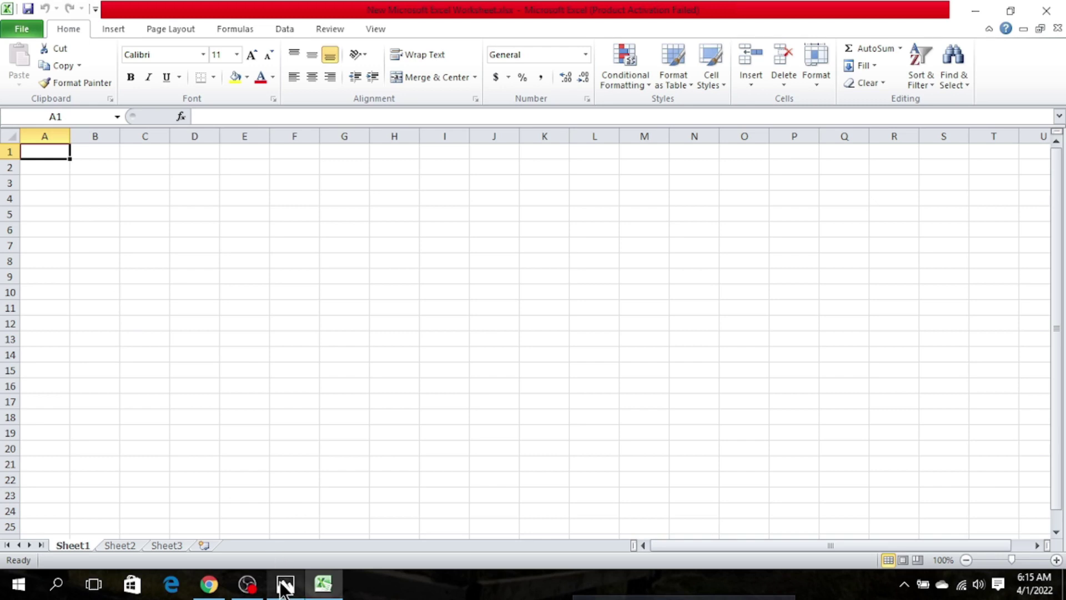
# Enter the Bengali title "ফলাফল বিবরণী" in cell A1
pyautogui.moveTo(285, 582)
pyautogui.moveTo(295, 533)
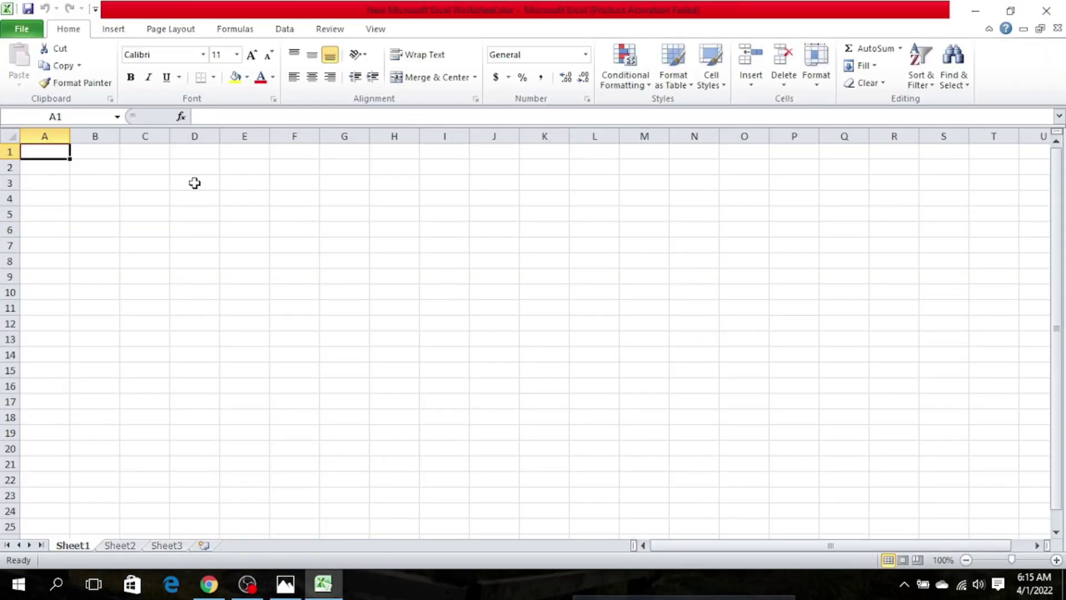
pyautogui.write('fola')
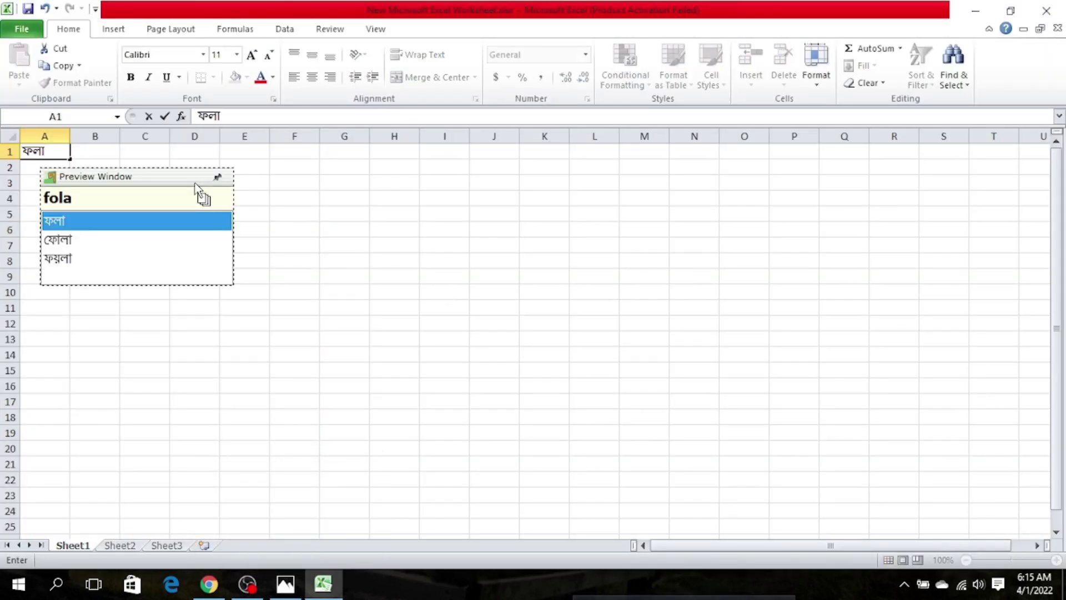
pyautogui.write('fol')
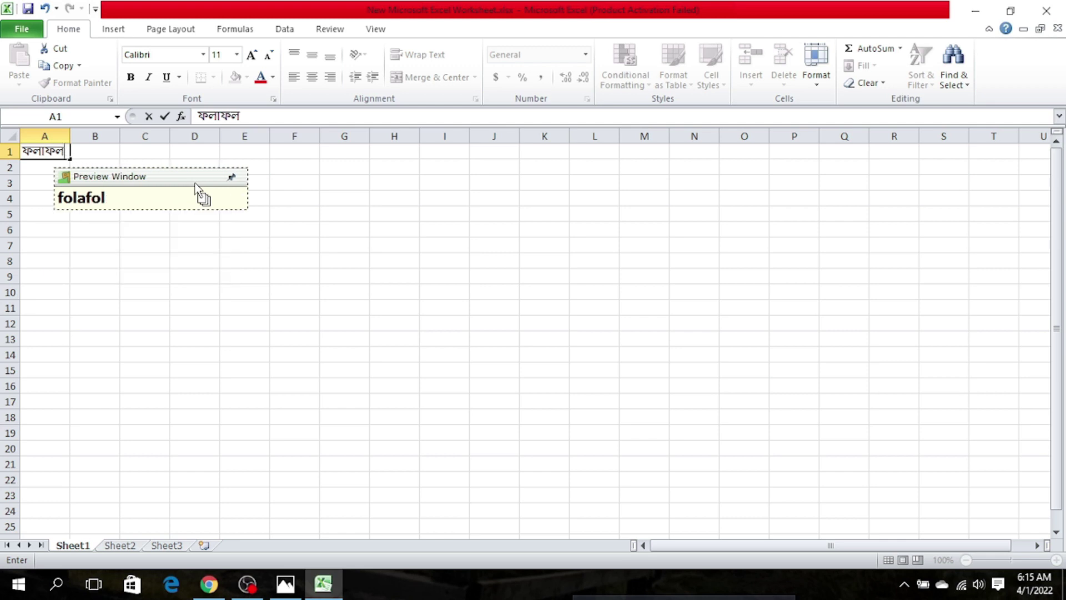
pyautogui.write(' bi')
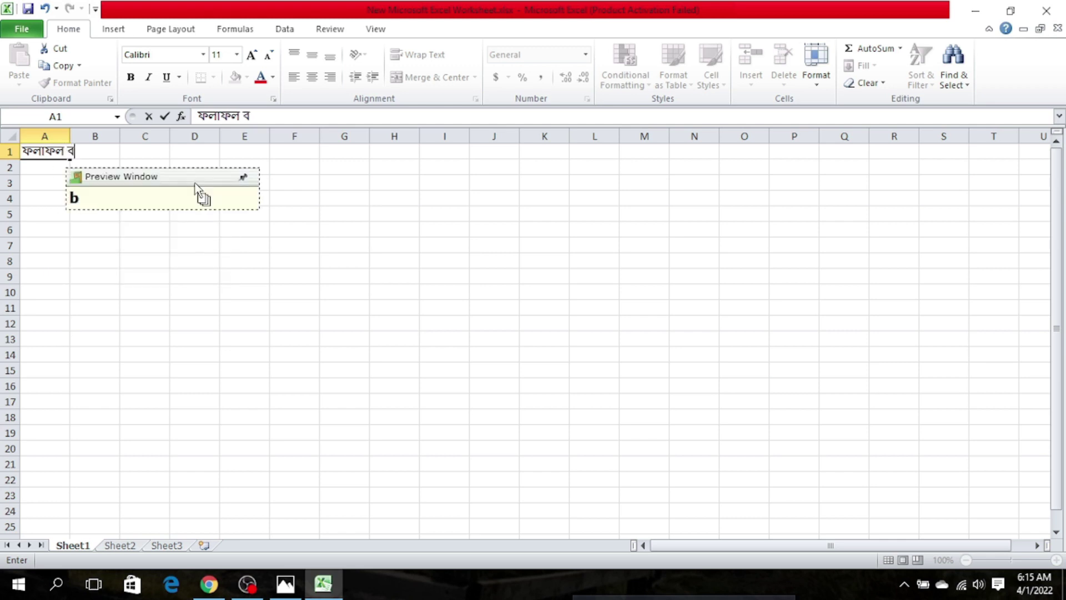
pyautogui.write('bor')
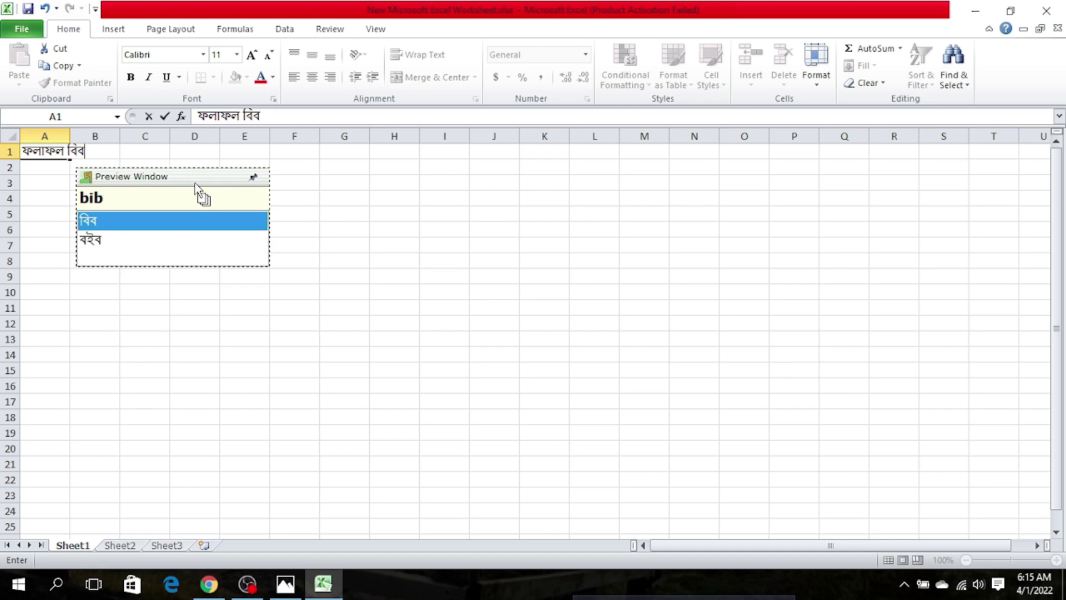
pyautogui.write('o')
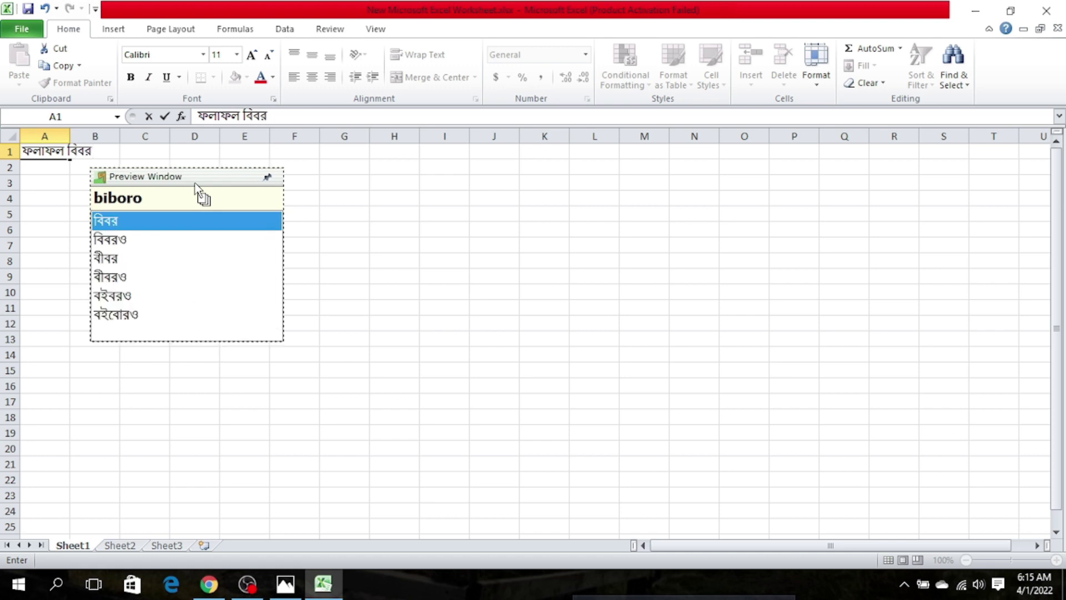
pyautogui.write('NI')
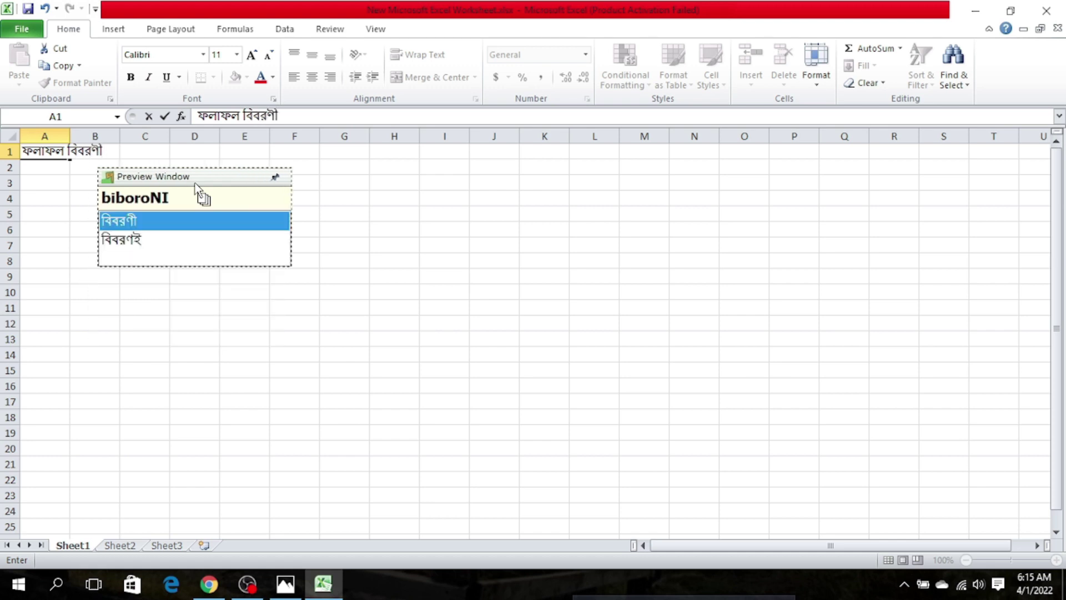
pyautogui.press('Return')
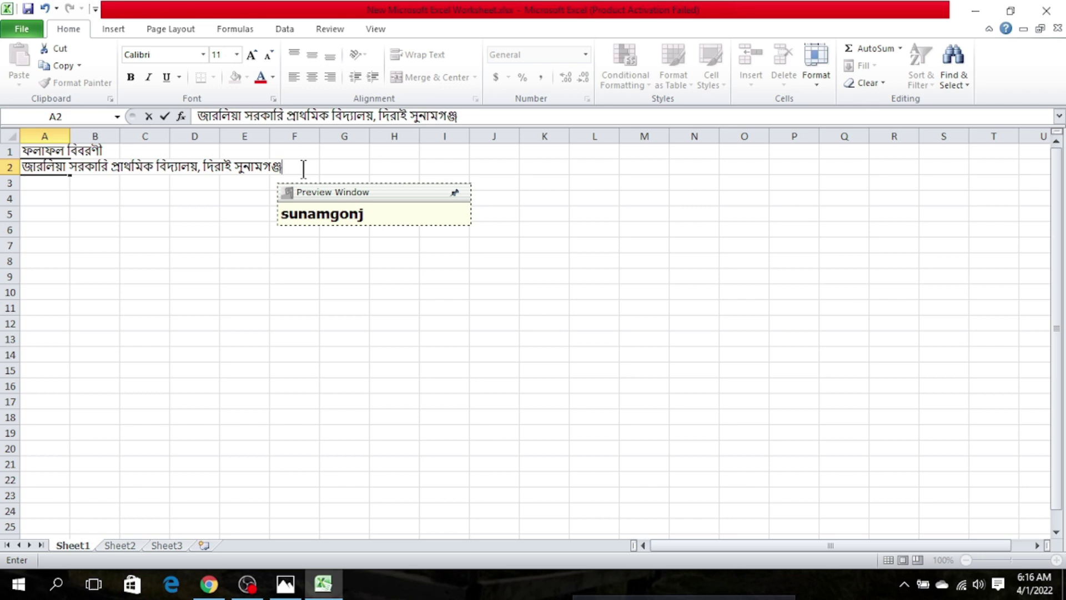
# Enter the school line "জারলিয়া সরকারি প্রাথমিক বিদ্যালয়, দিরাই, সুনামগঞ্জ।" in cell A2, with a comma after দিরাই
pyautogui.write('.')
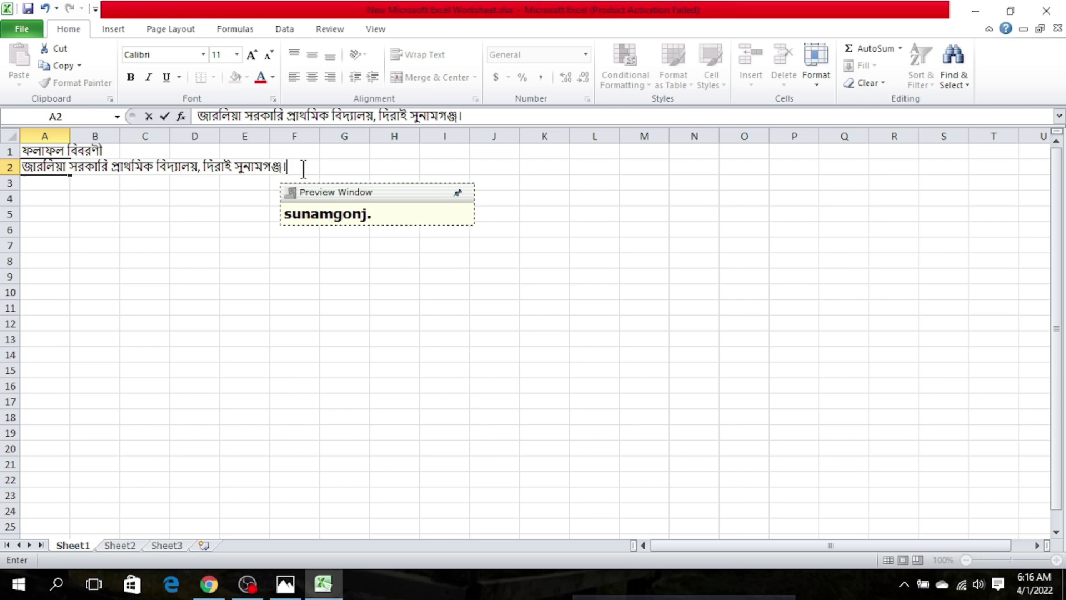
pyautogui.click(231, 166)
pyautogui.write(',')
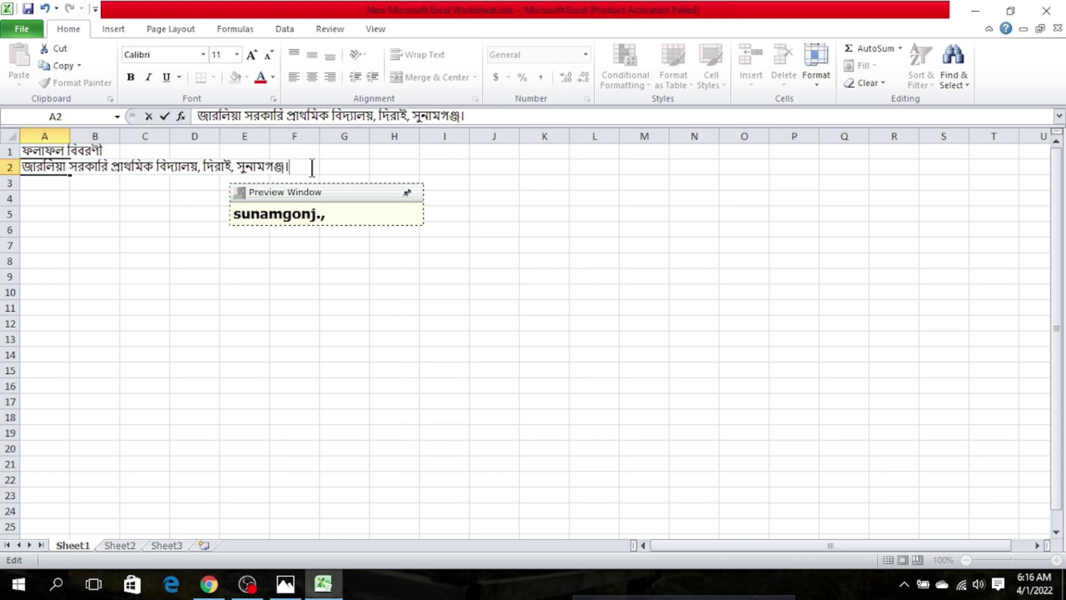
pyautogui.press('Return')
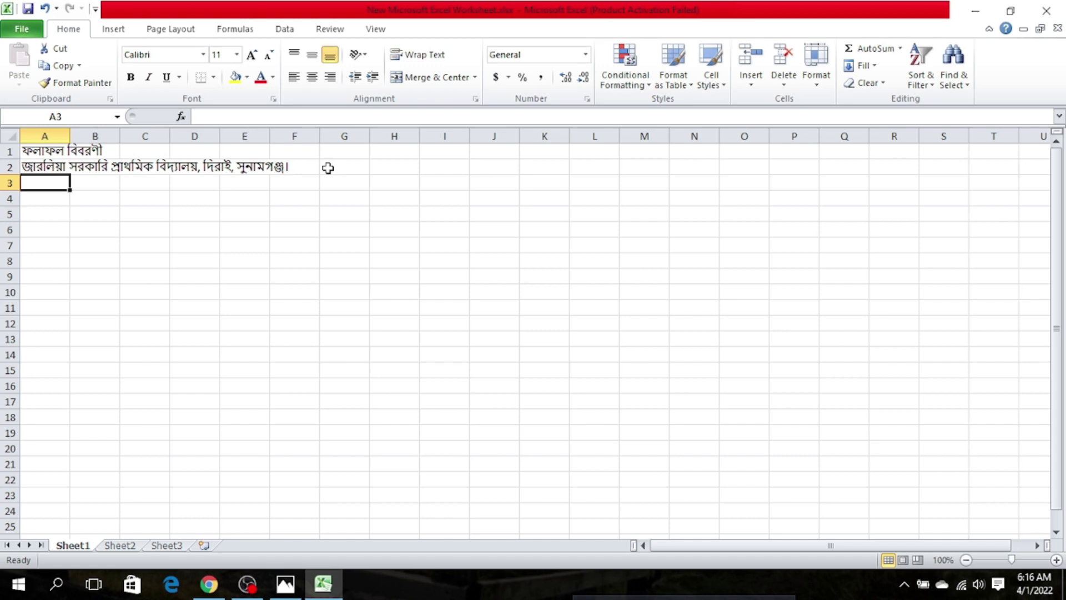
# Enter the exam heading "প্রথম সাময়িক পরীক্ষা" in cell A3
pyautogui.write('proth')
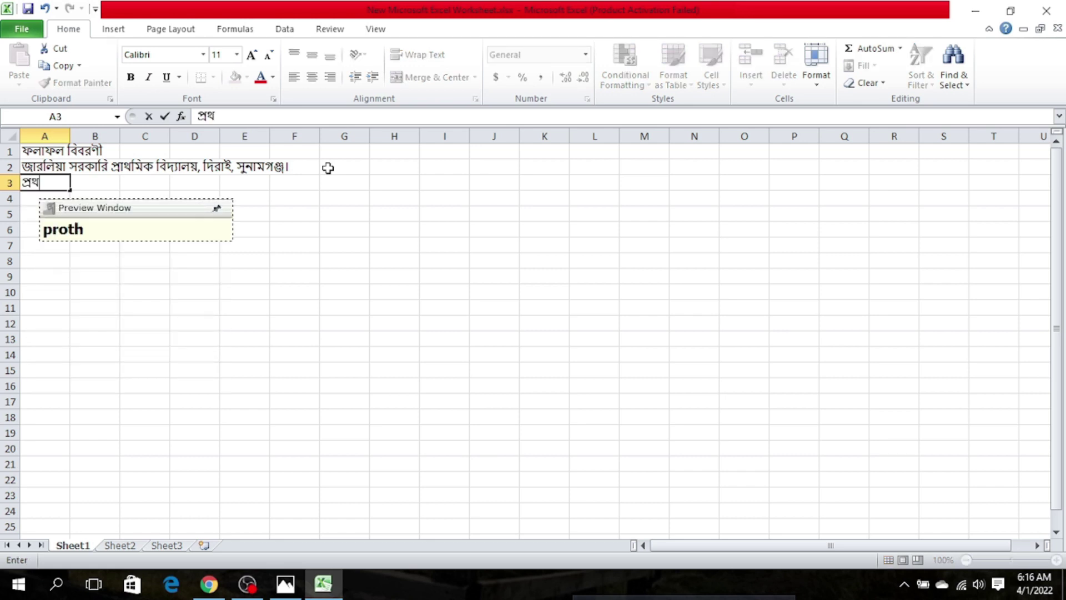
pyautogui.write('om sam')
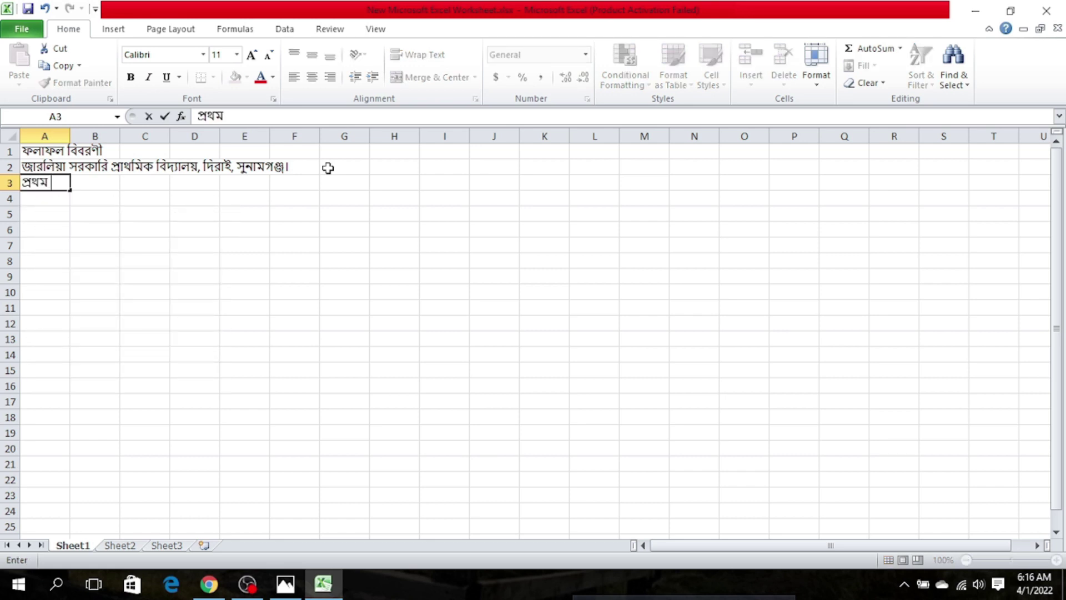
pyautogui.write('oyik')
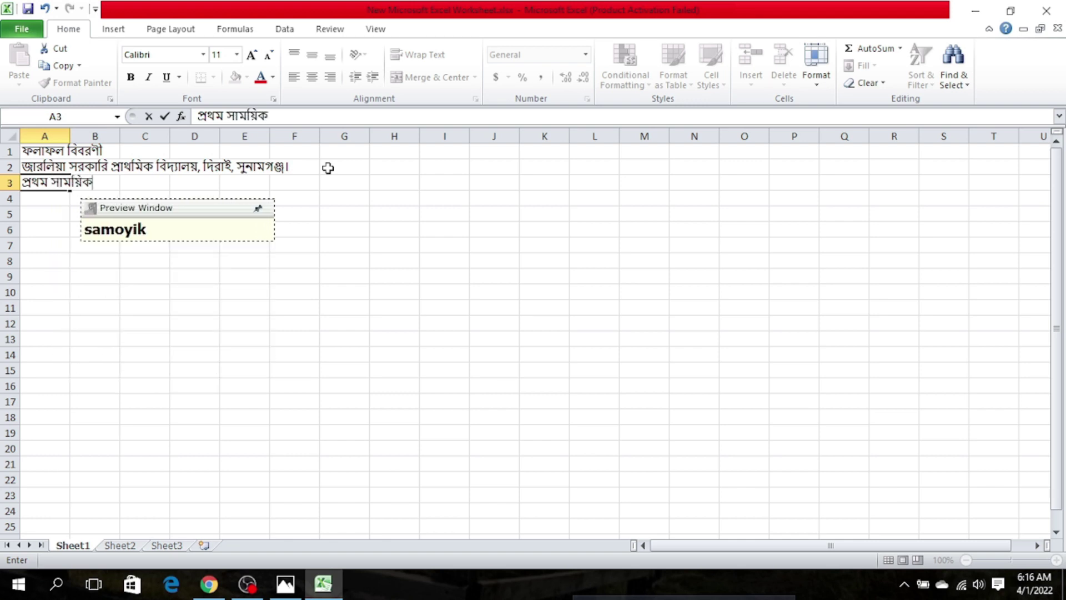
pyautogui.write(' por')
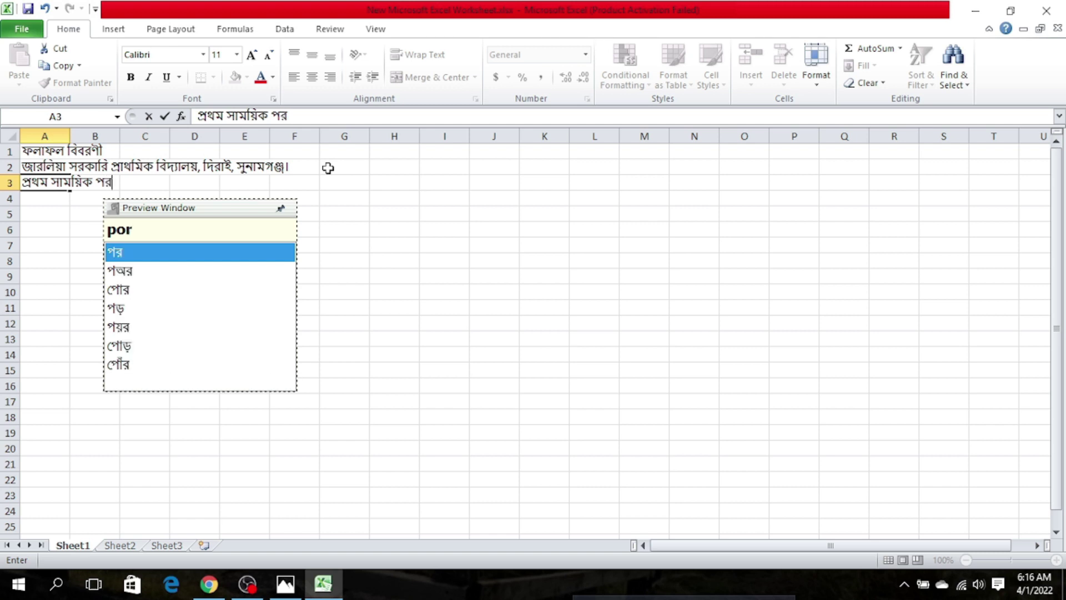
pyautogui.write('Ikkha')
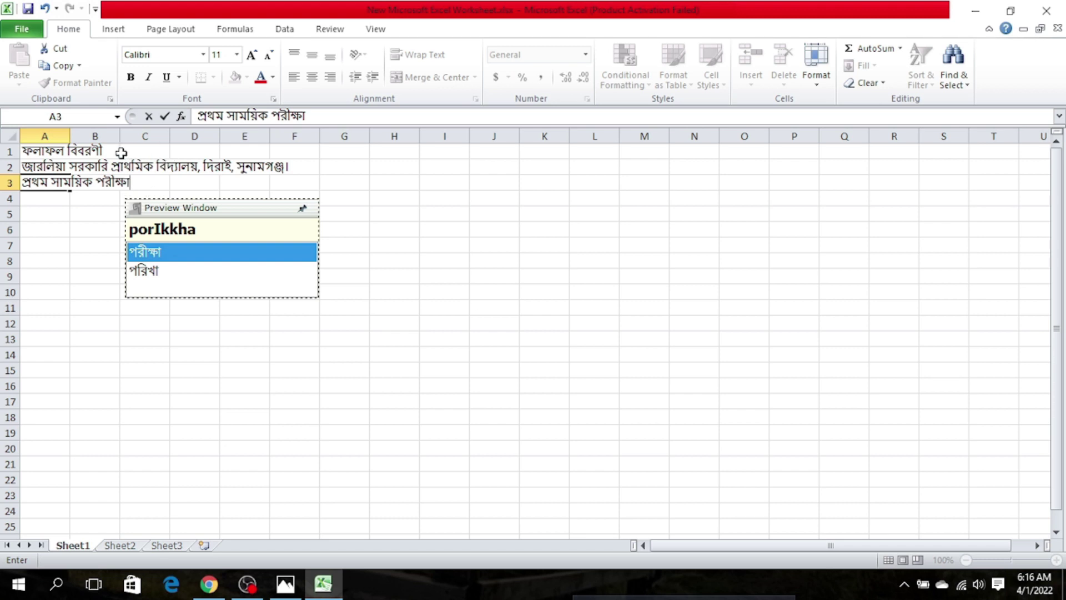
pyautogui.press('Tab')
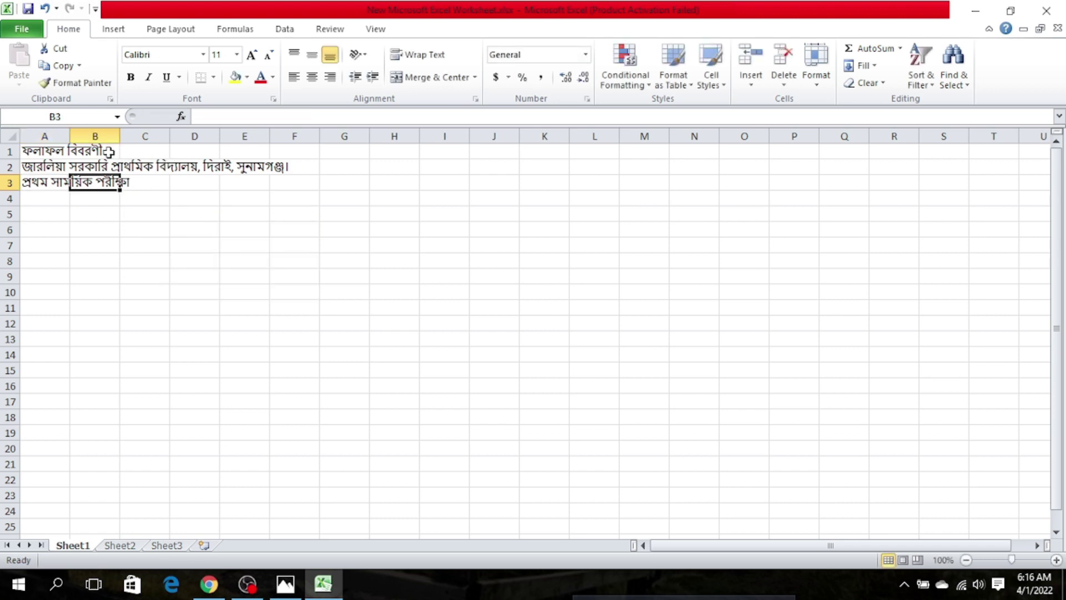
# Check cells A1, B1, A2 and C2 to see which ones actually hold the heading text
pyautogui.click(45, 153)
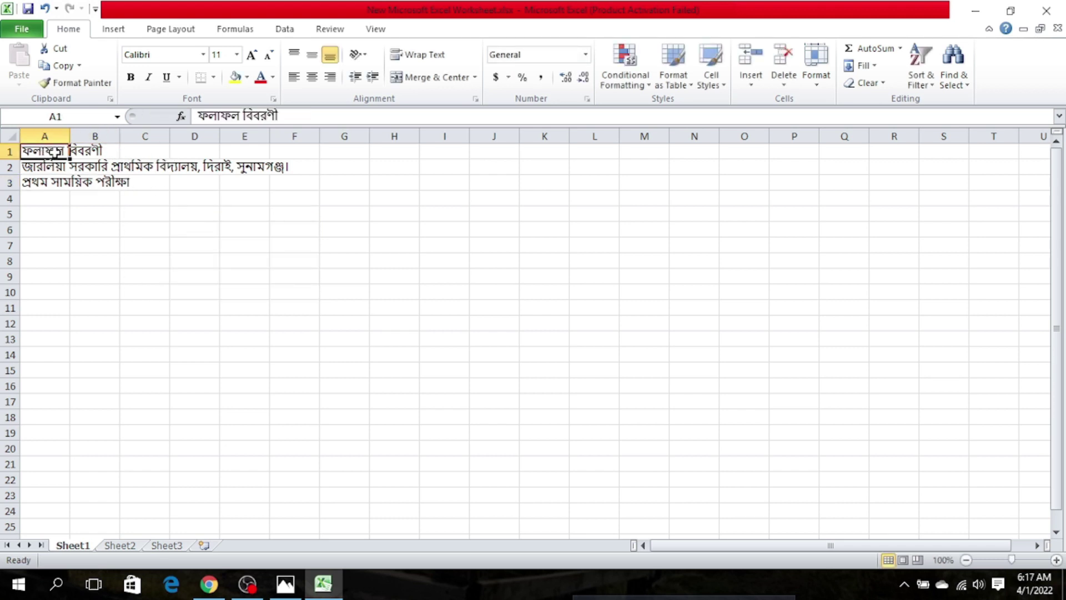
pyautogui.click(104, 151)
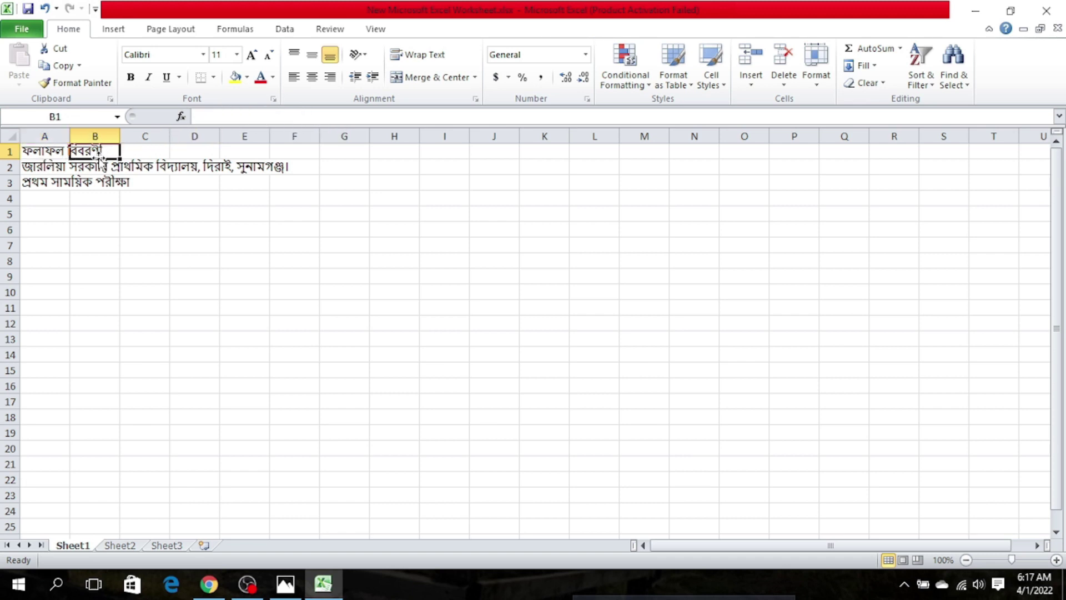
pyautogui.click(47, 169)
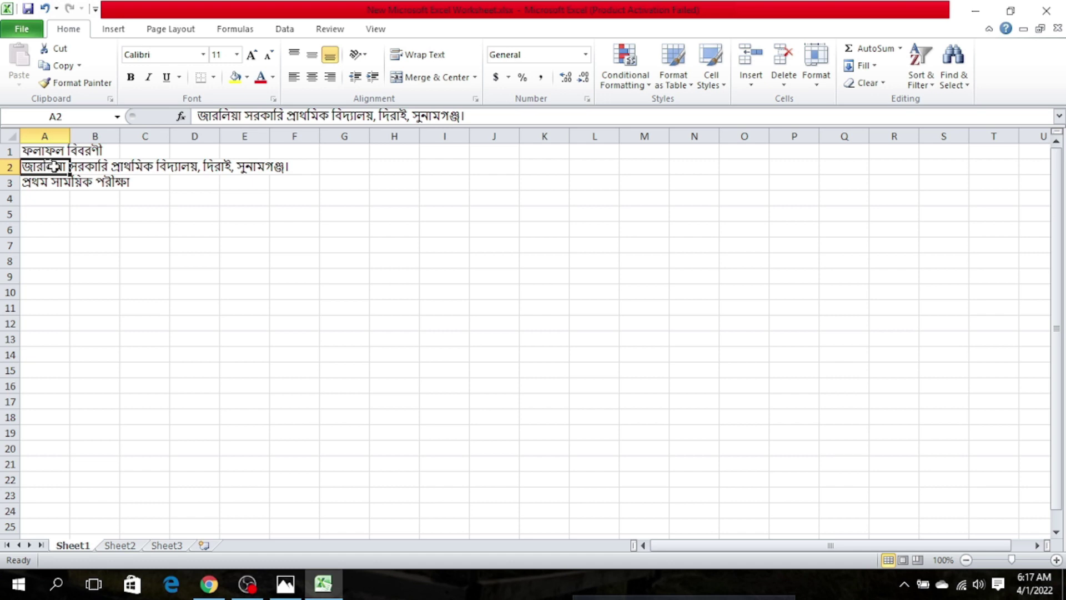
pyautogui.click(151, 170)
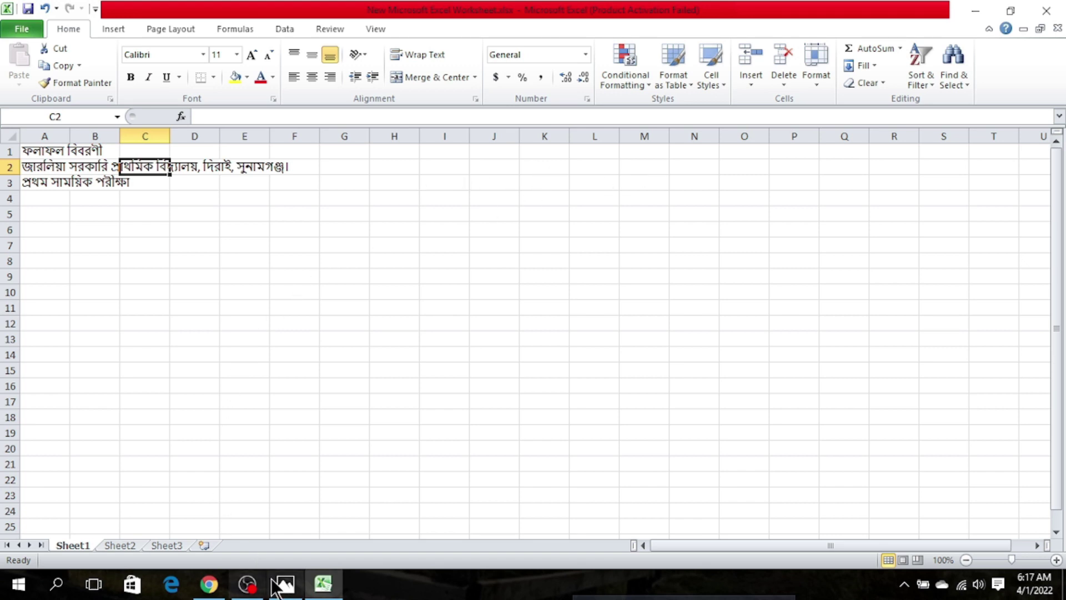
# Switch to Photos to examine the column layout of the sample result sheet, and return to the Excel worksheet
pyautogui.moveTo(287, 586)
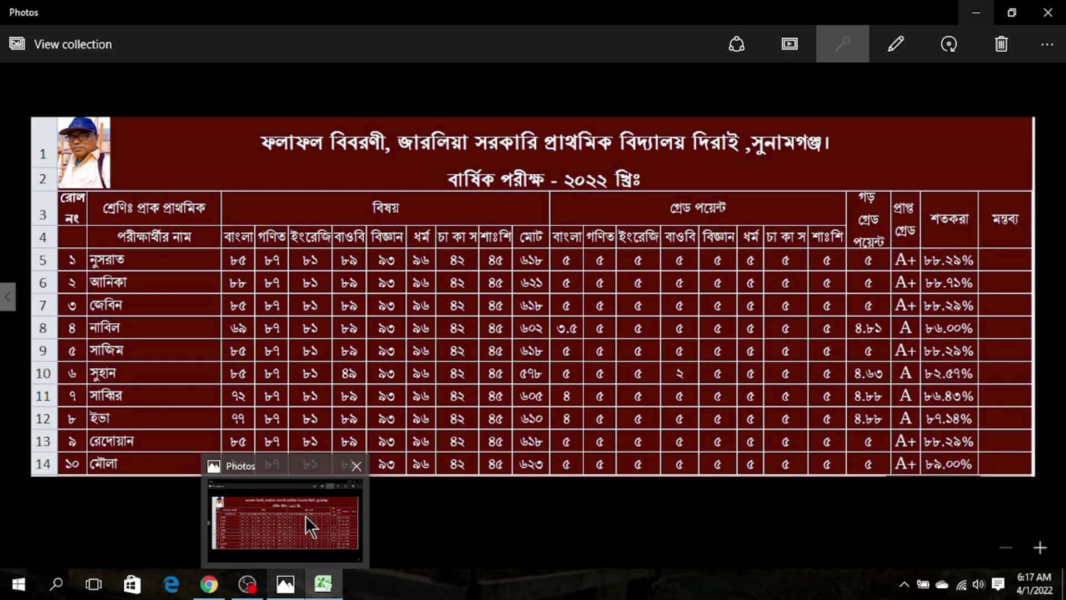
pyautogui.click(305, 516)
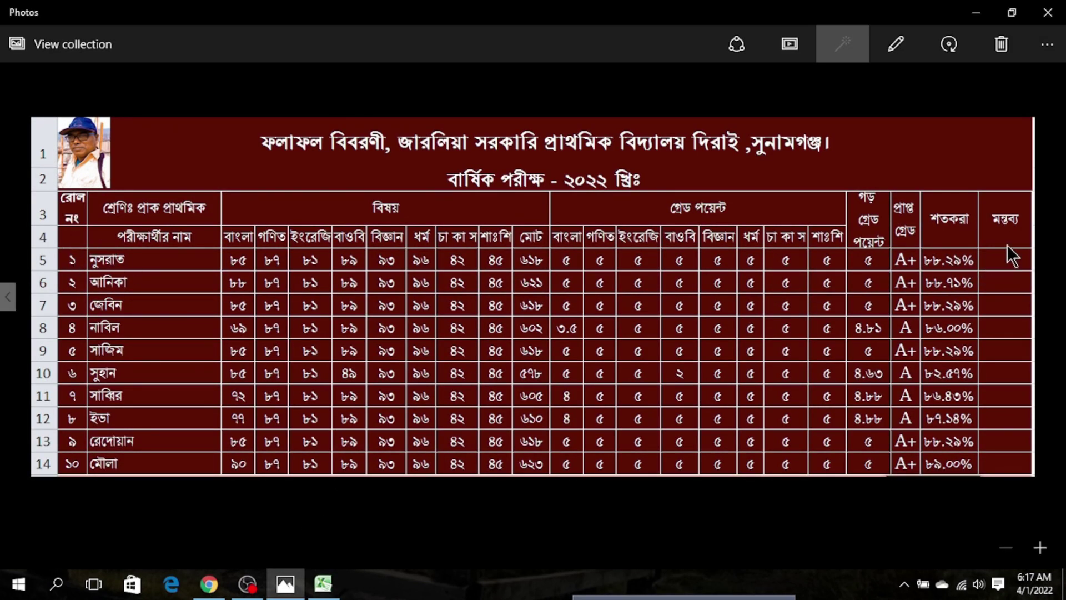
pyautogui.click(980, 11)
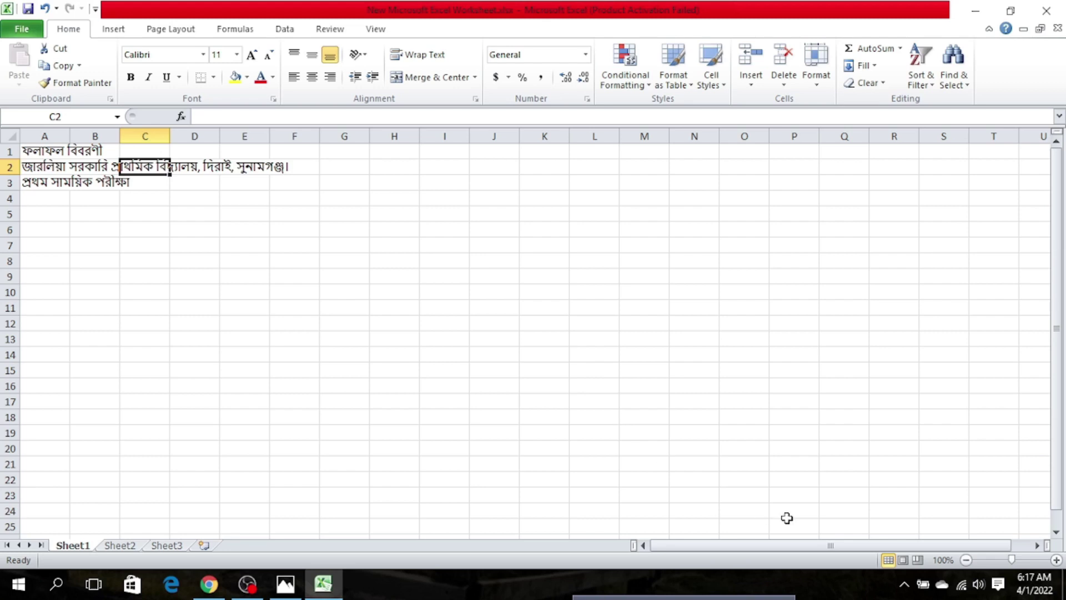
# Merge and center the title "ফলাফল বিবরণী" across cells A1 to W1, with the sheet shown at 80% zoom
pyautogui.click(966, 560)
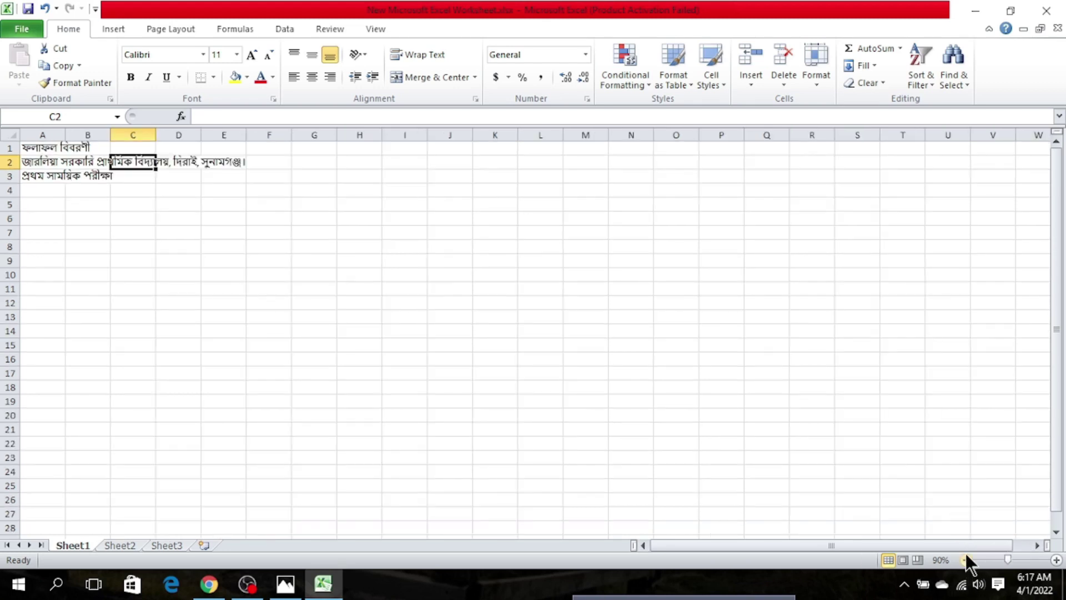
pyautogui.click(967, 560)
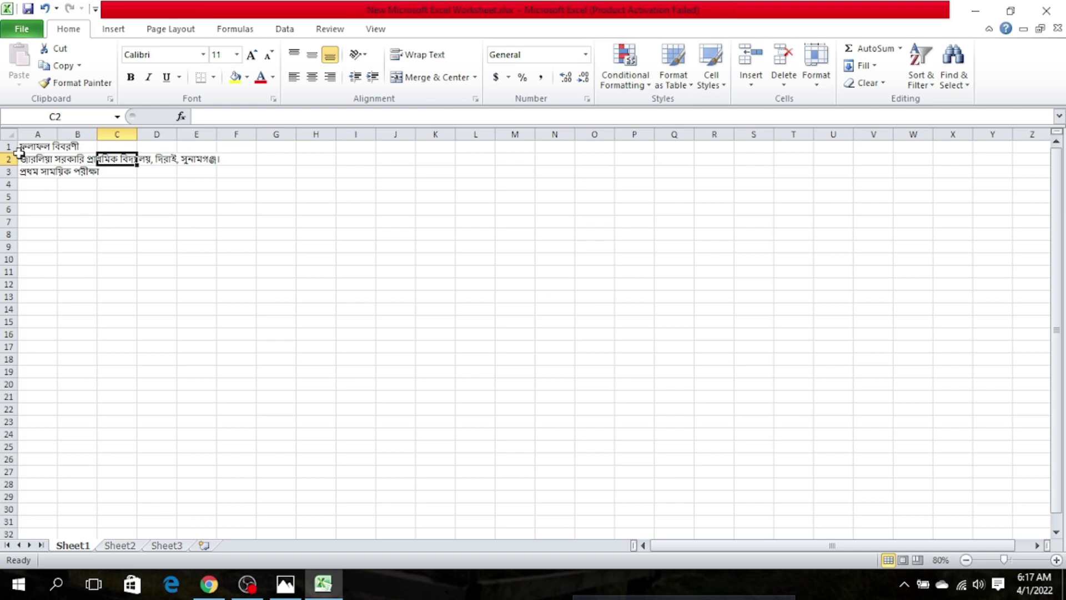
pyautogui.moveTo(29, 149); pyautogui.dragTo(929, 152)
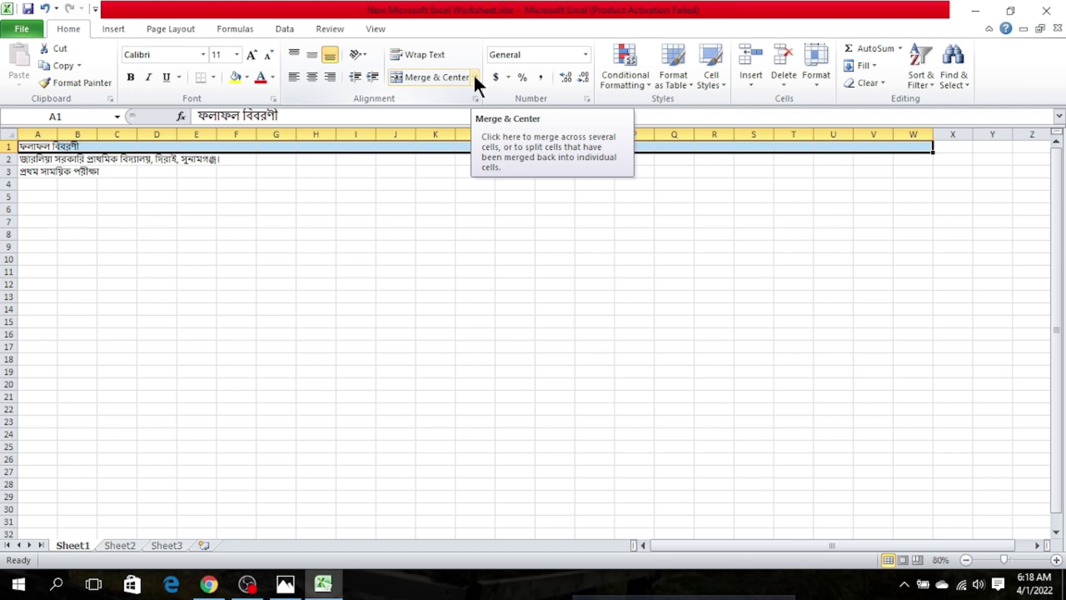
pyautogui.click(455, 75)
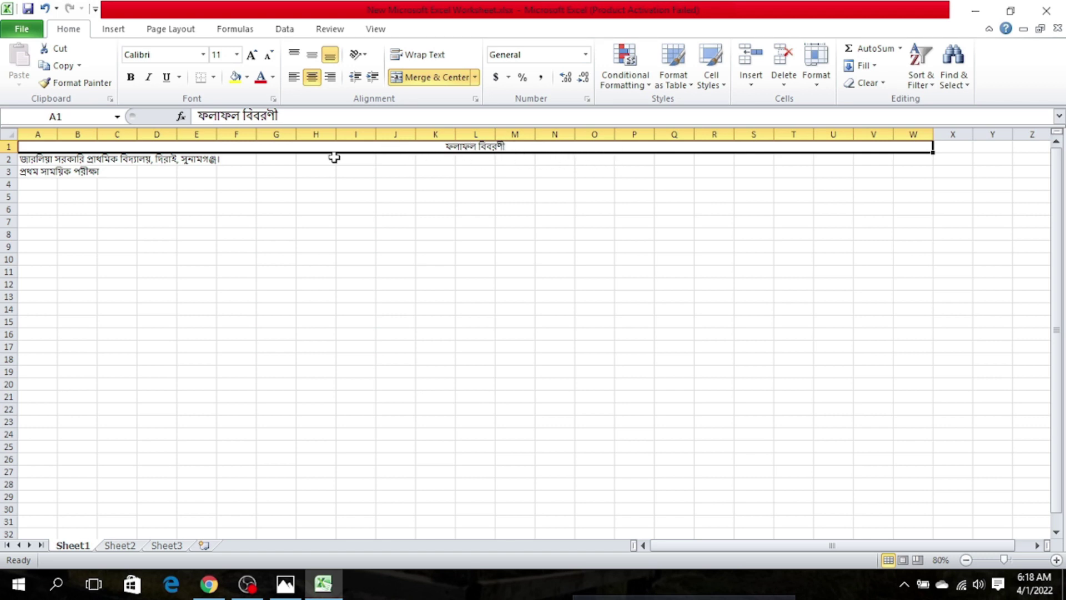
# Merge and center the school line across A2 to W2 and the exam heading across A3 to W3
pyautogui.click(37, 161)
pyautogui.moveTo(38, 161); pyautogui.dragTo(904, 160)
pyautogui.click(458, 76)
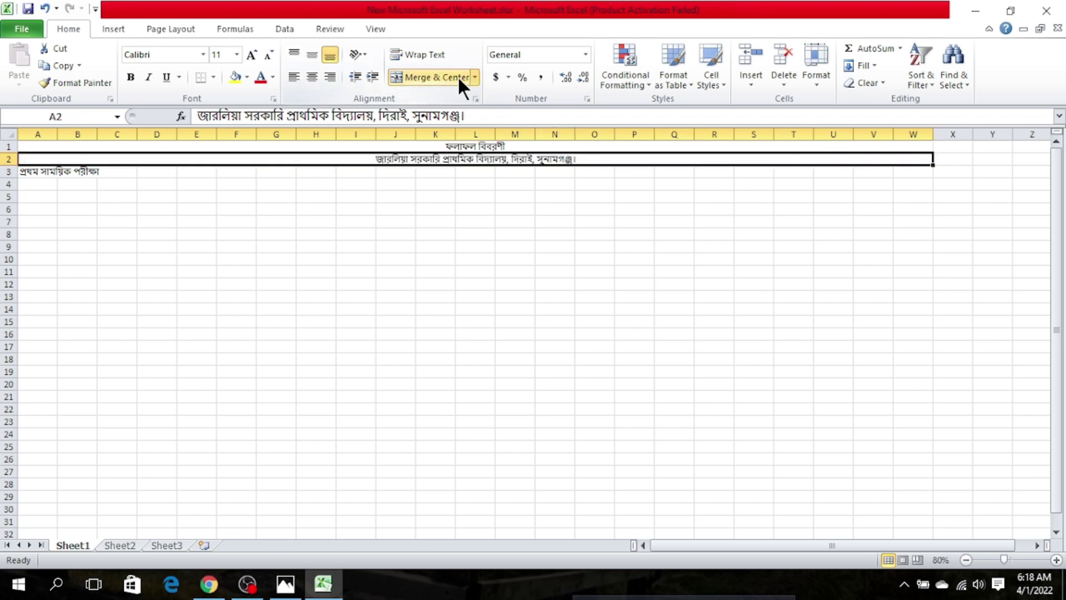
pyautogui.click(52, 174)
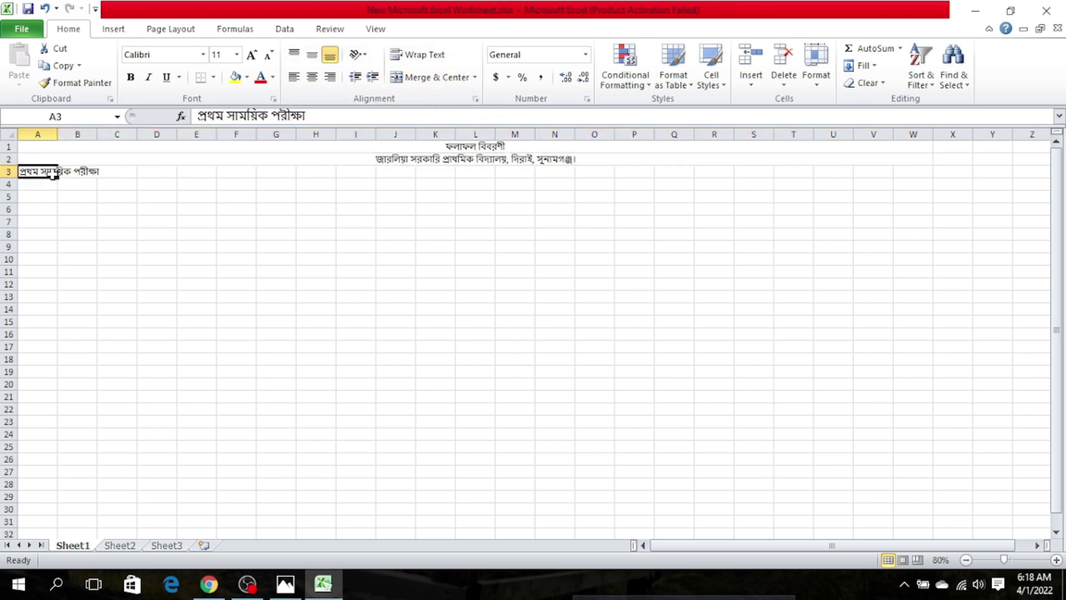
pyautogui.moveTo(53, 174); pyautogui.dragTo(845, 168)
pyautogui.moveTo(892, 168); pyautogui.dragTo(902, 165)
pyautogui.click(457, 82)
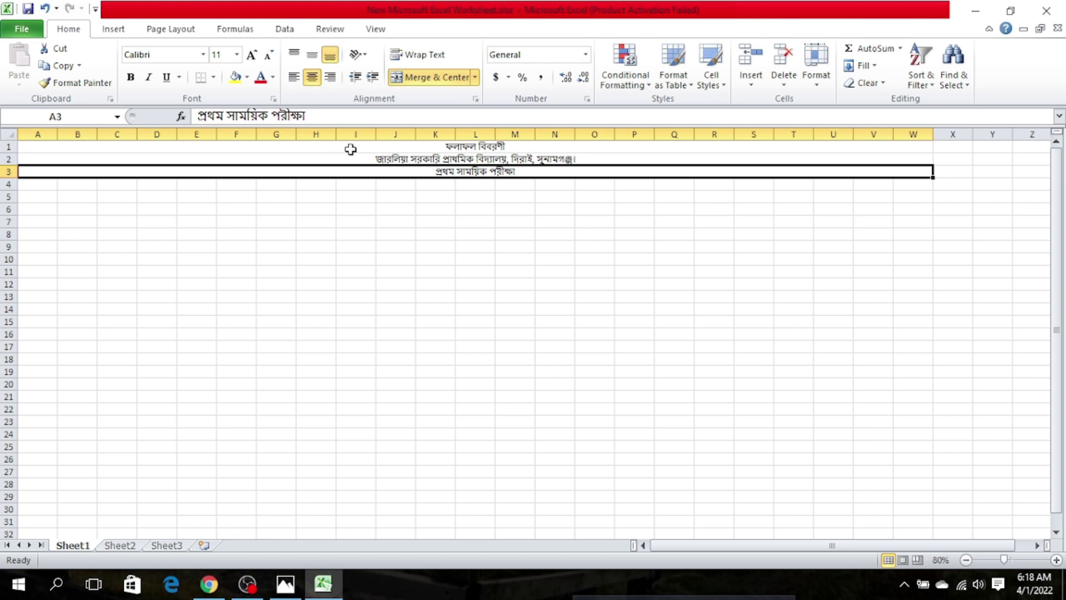
# Format the title "ফলাফল বিবরণী" in row 1 with the NikoshBAN font at size 24
pyautogui.click(414, 149)
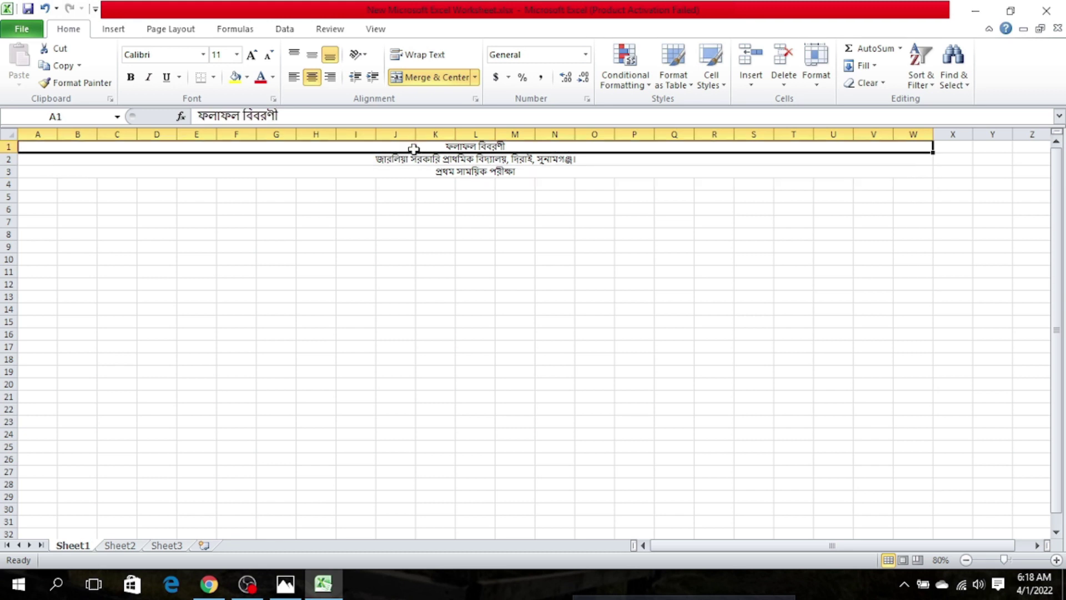
pyautogui.click(203, 55)
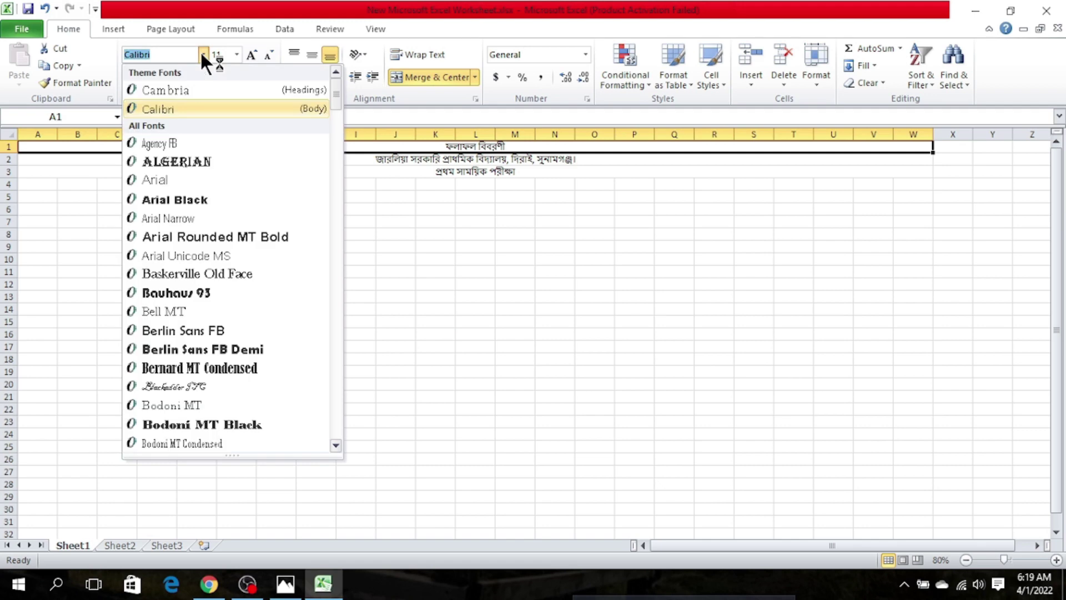
pyautogui.scroll(-20, 225, 201)
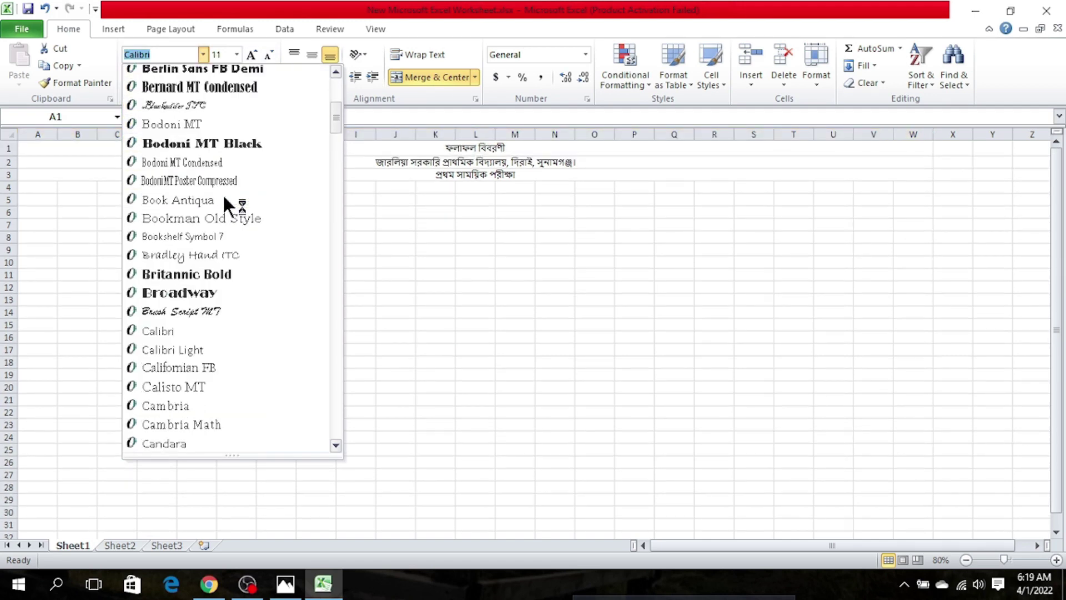
pyautogui.scroll(-20, 225, 201)
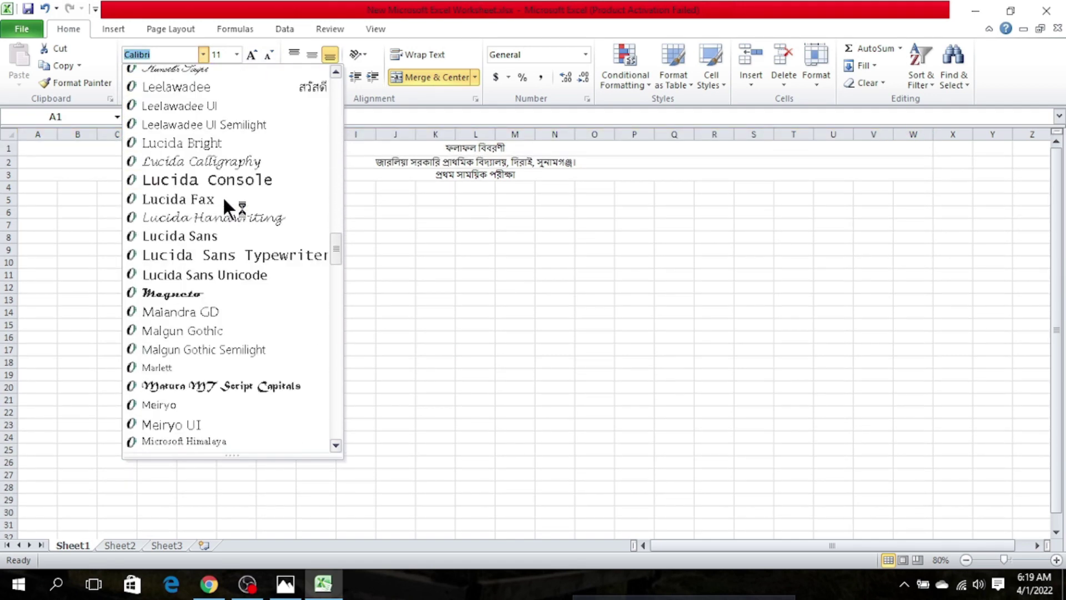
pyautogui.scroll(-6, 224, 201)
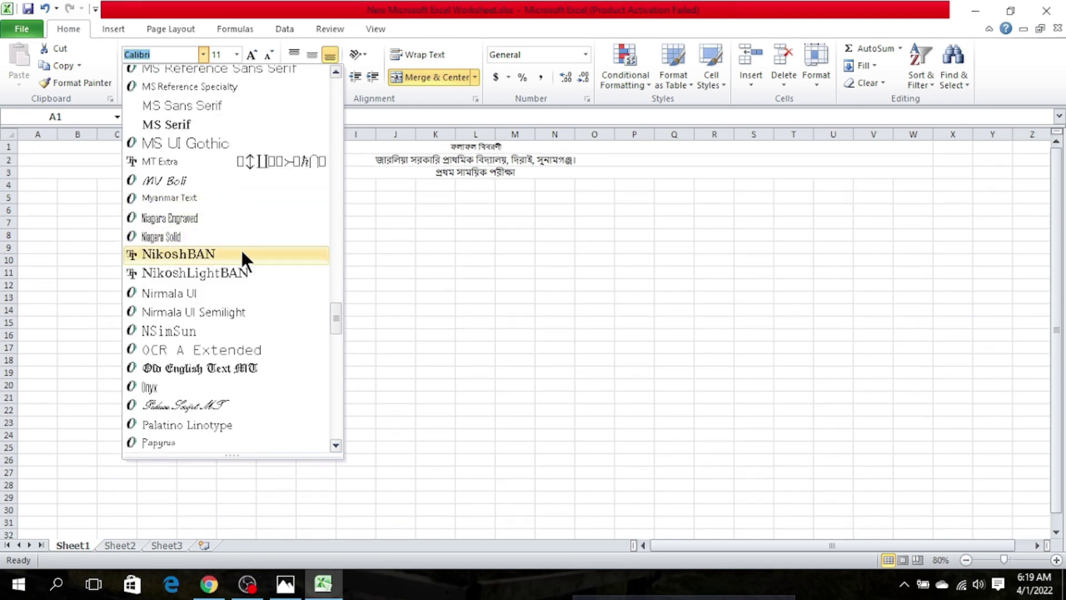
pyautogui.click(241, 254)
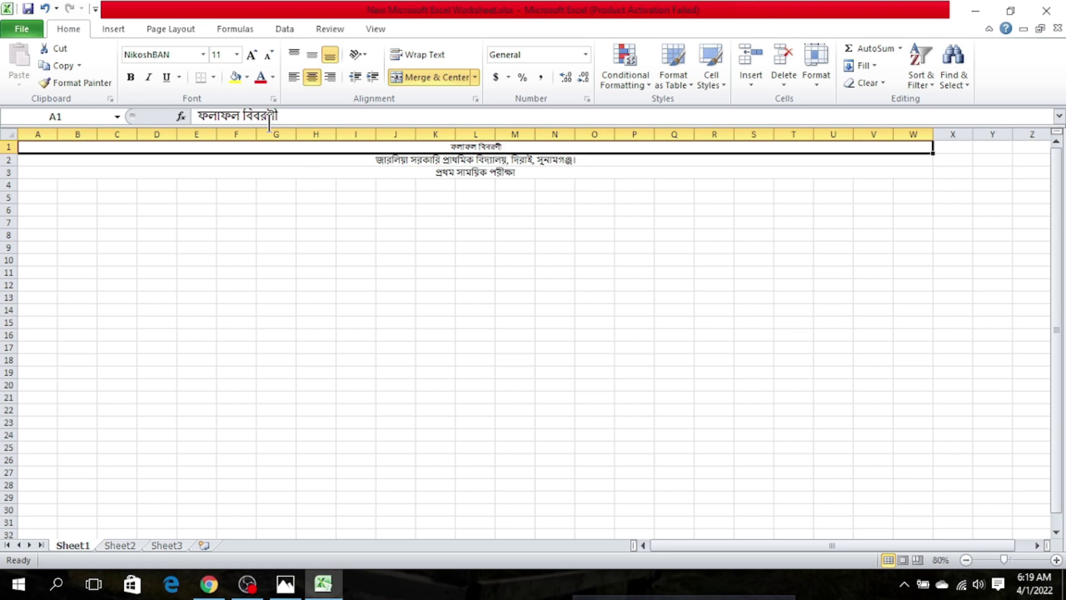
pyautogui.click(237, 55)
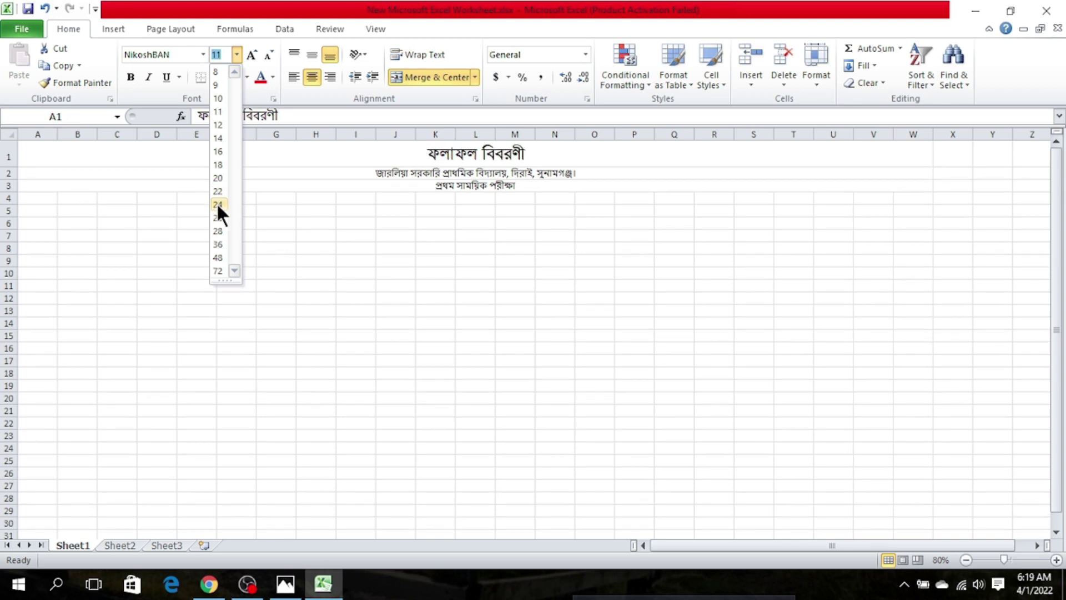
pyautogui.click(219, 205)
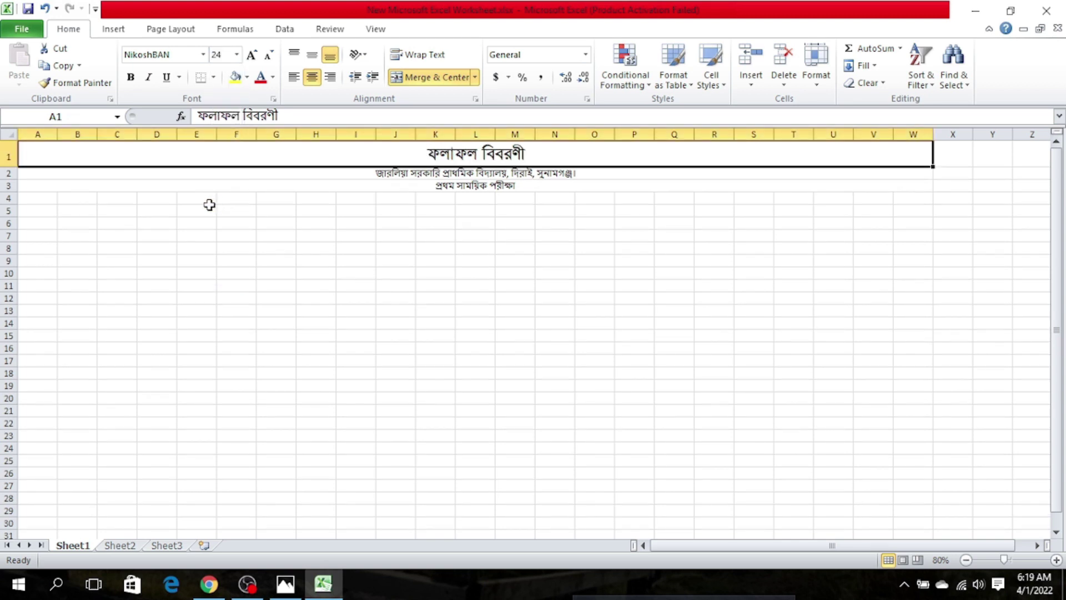
# Format the school line in row 2 with the NikoshBAN font at size 26
pyautogui.click(365, 173)
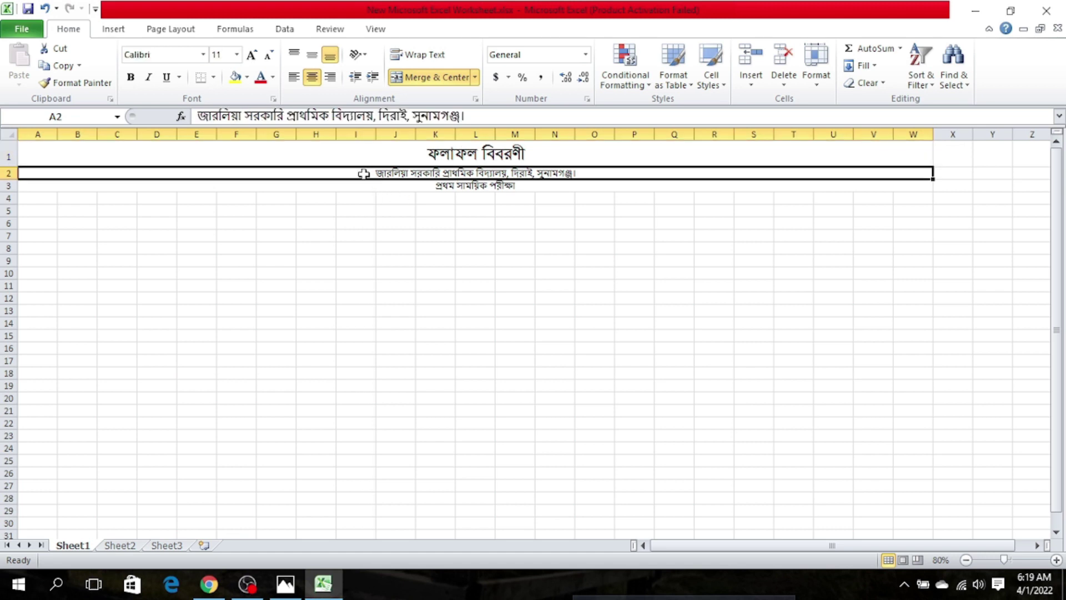
pyautogui.moveTo(364, 174); pyautogui.dragTo(368, 184)
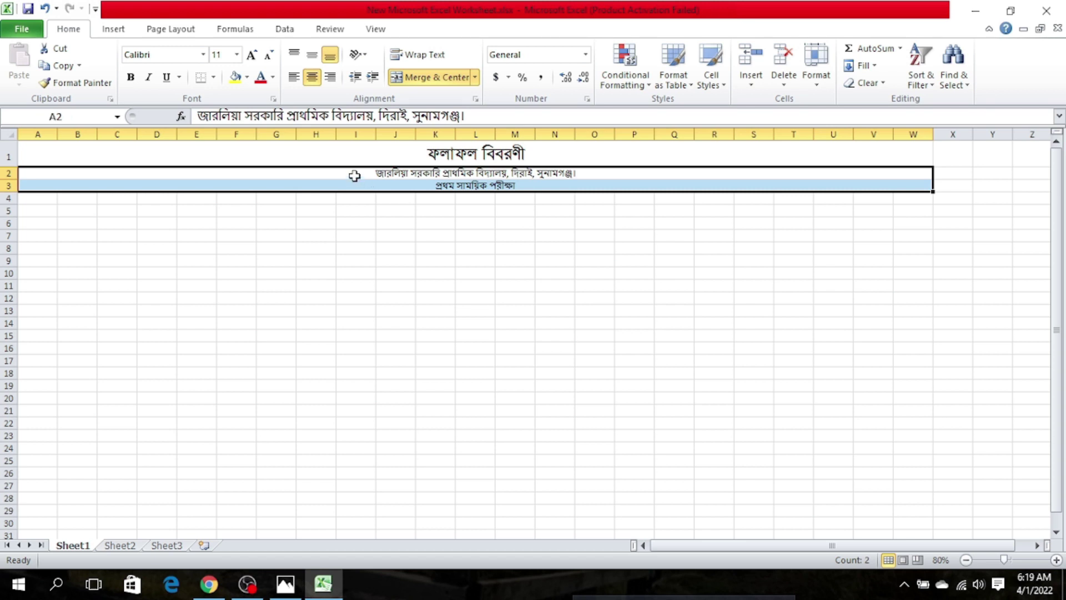
pyautogui.click(356, 173)
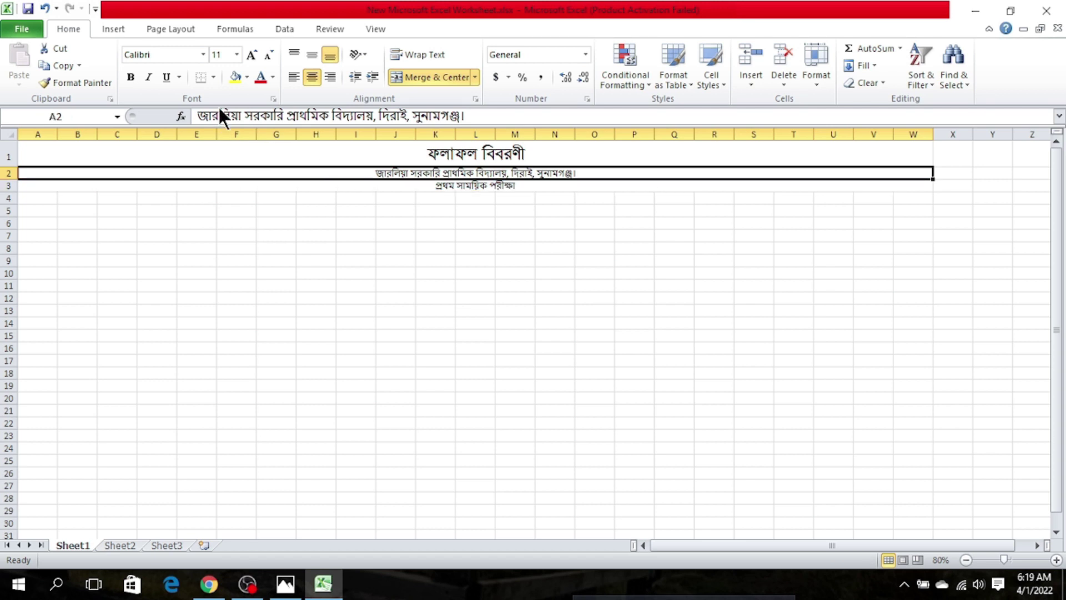
pyautogui.click(203, 54)
pyautogui.scroll(-6, 195, 118)
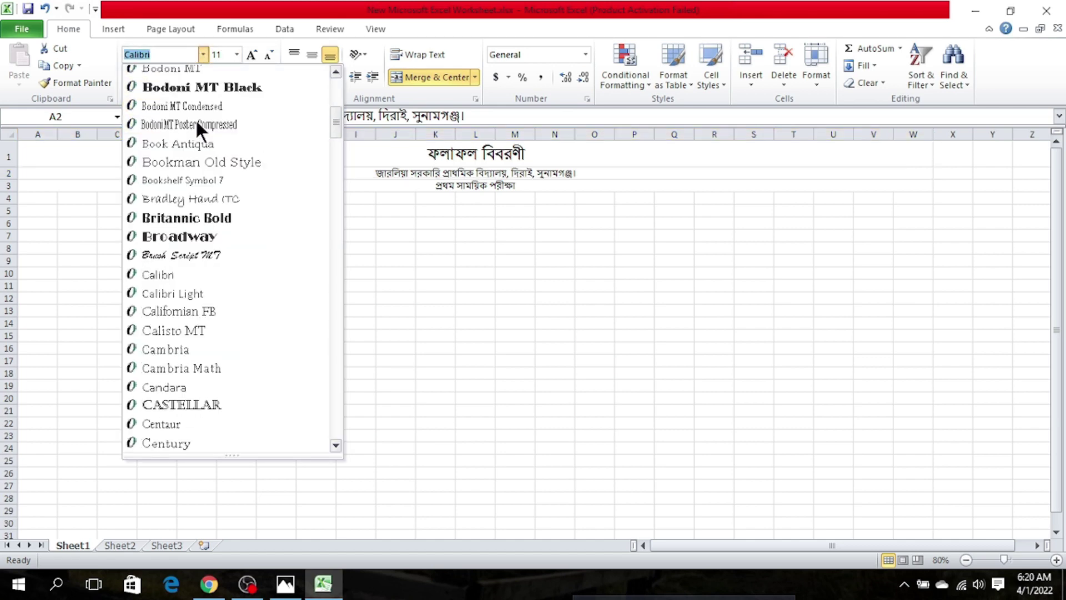
pyautogui.scroll(-20, 197, 121)
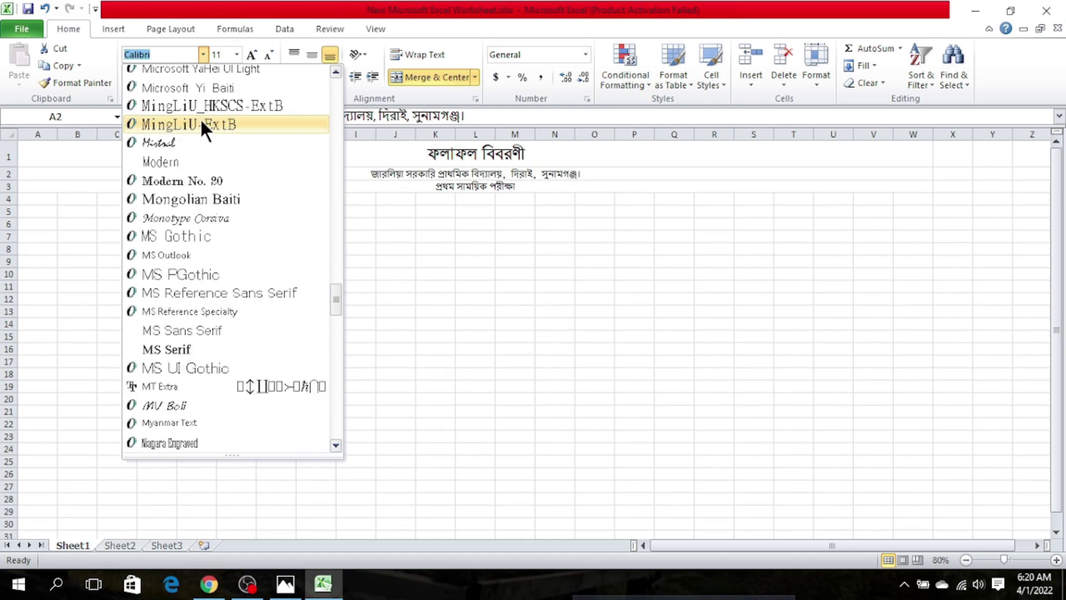
pyautogui.scroll(-6, 200, 128)
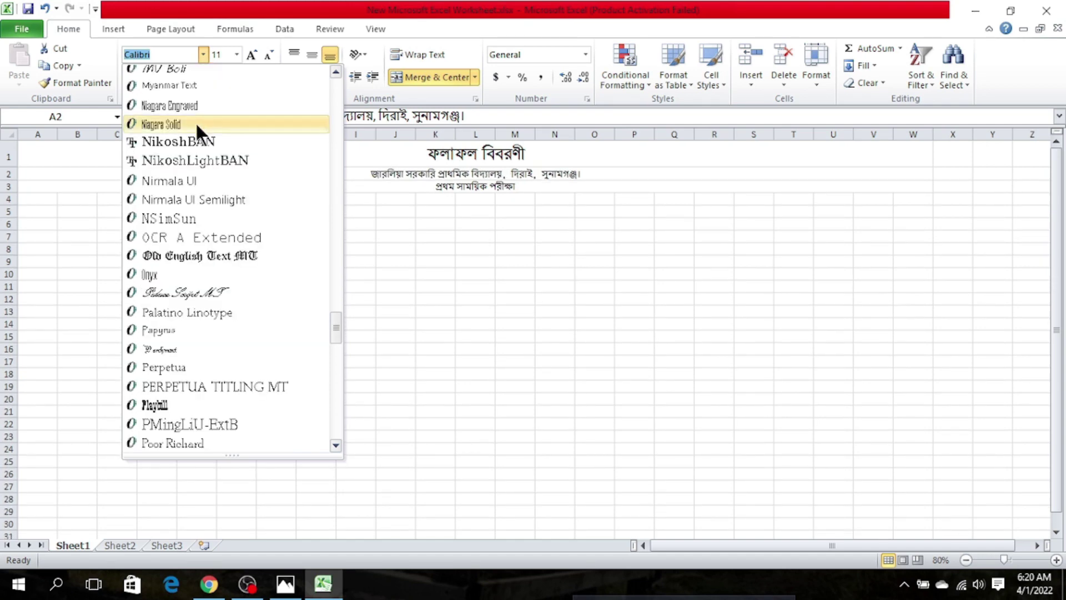
pyautogui.click(199, 141)
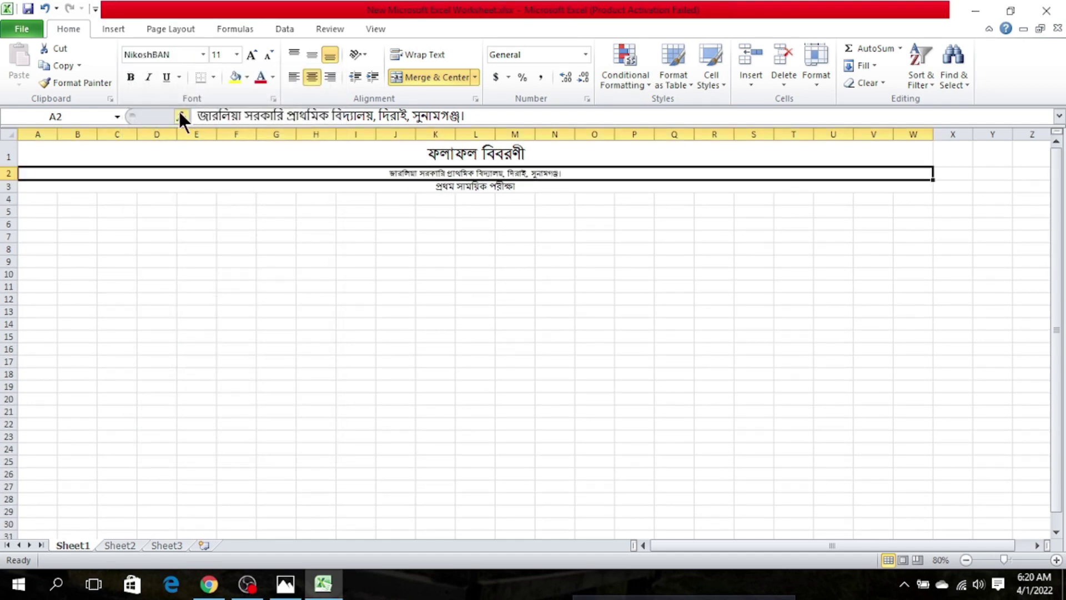
pyautogui.click(237, 54)
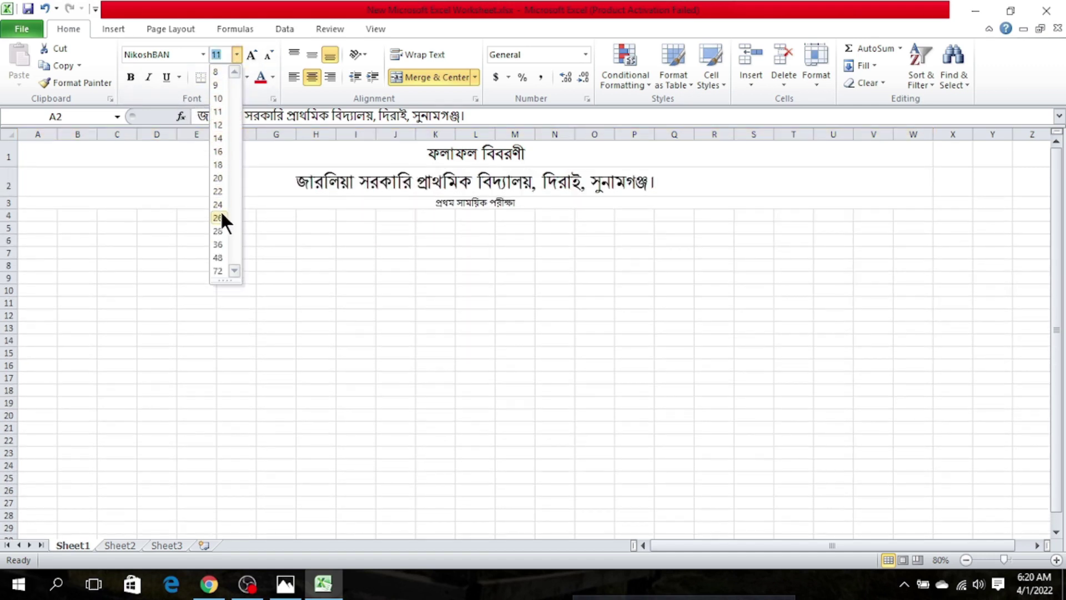
pyautogui.click(219, 217)
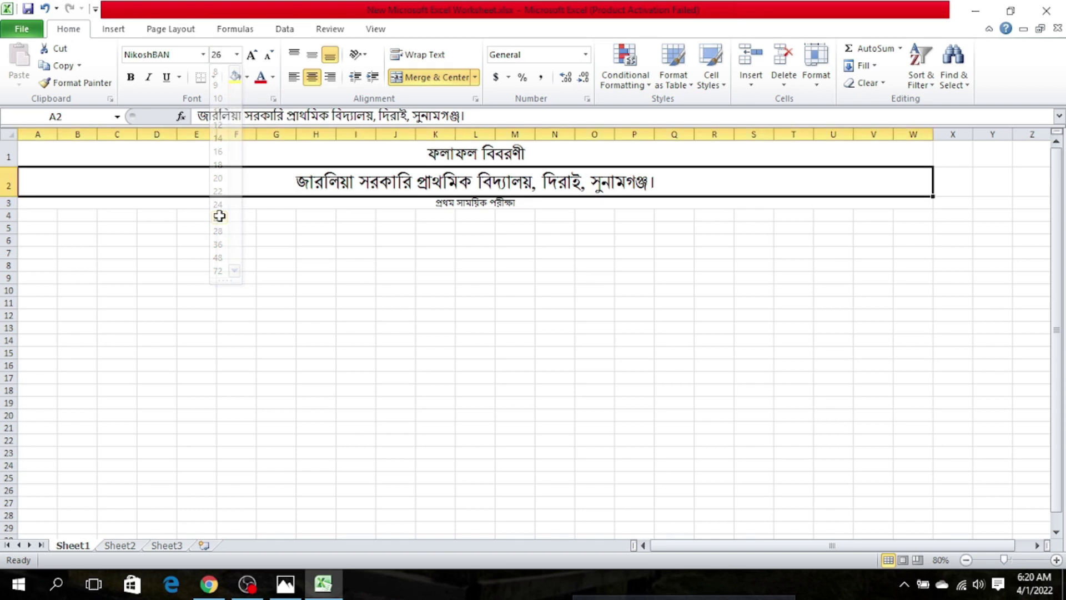
# Format the exam heading "প্রথম সাময়িক পরীক্ষা" in row 3 with the NikoshBAN font at size 20
pyautogui.click(511, 208)
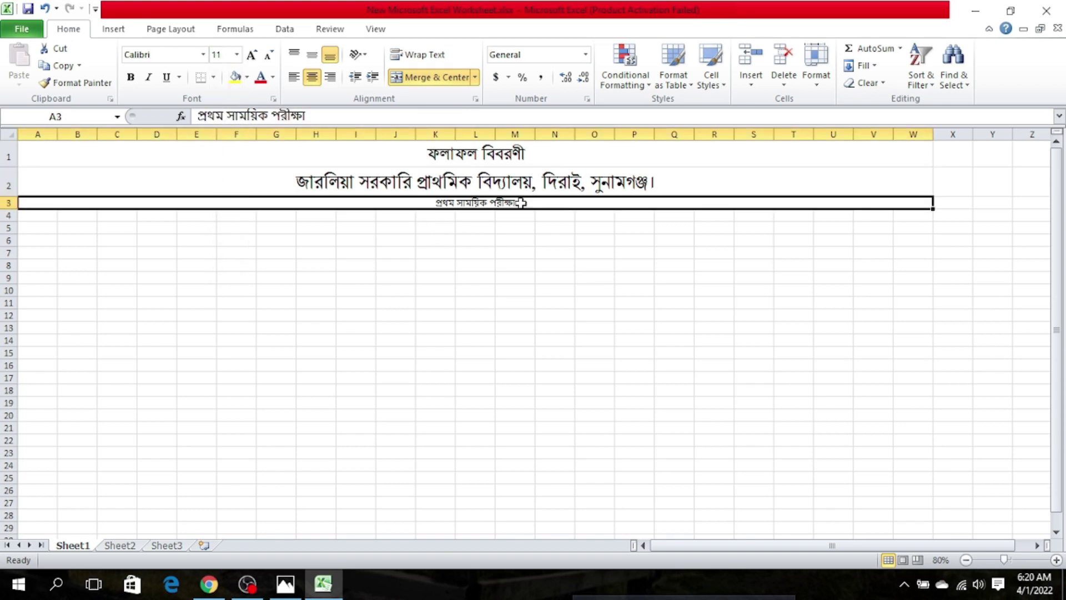
pyautogui.click(203, 54)
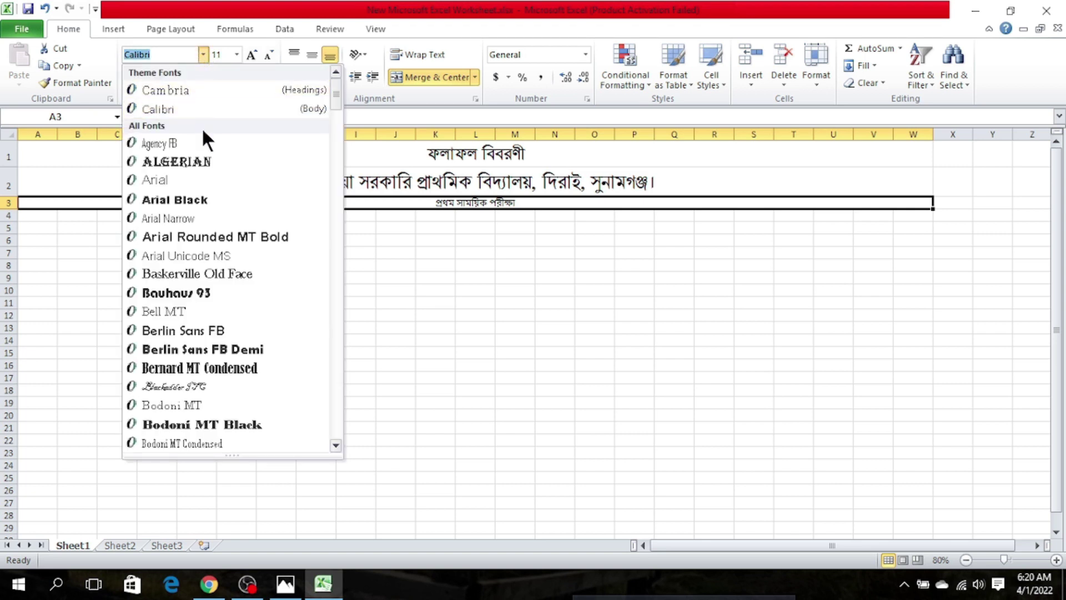
pyautogui.scroll(-20, 203, 134)
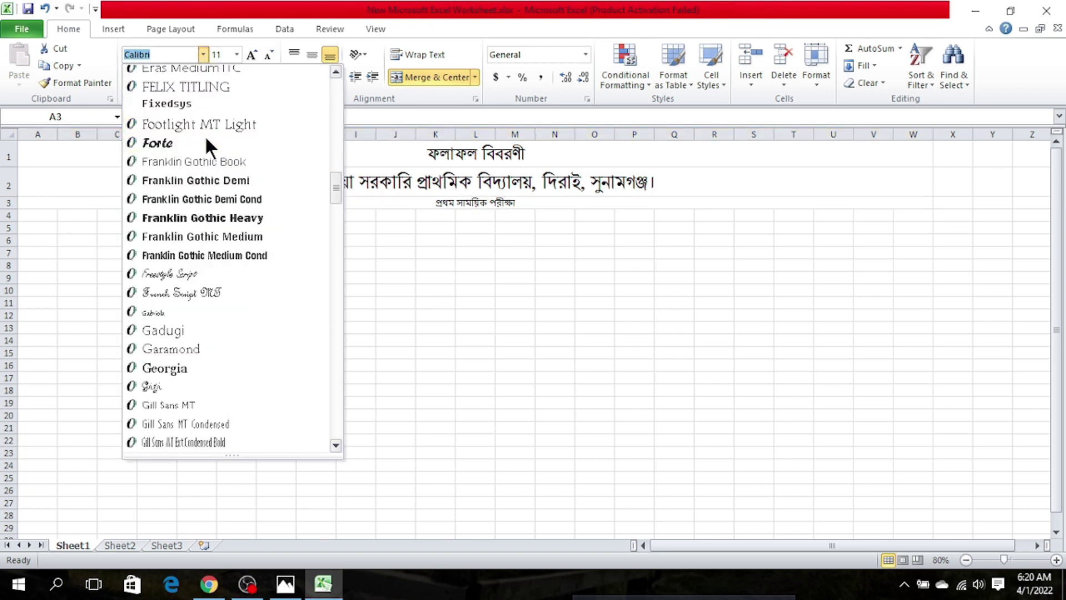
pyautogui.scroll(-6, 209, 143)
pyautogui.scroll(-6, 208, 143)
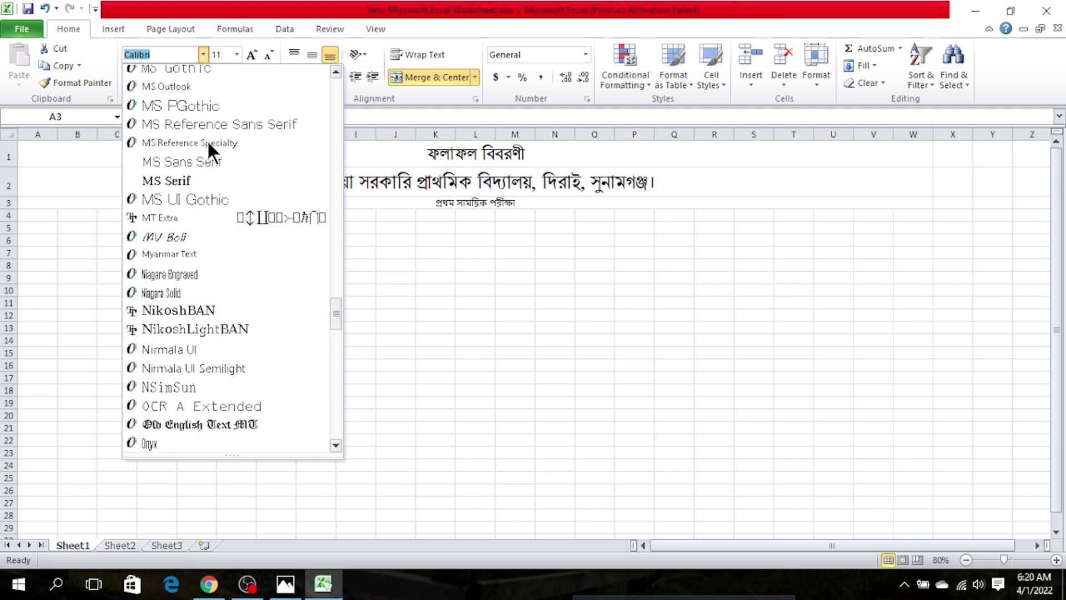
pyautogui.click(203, 311)
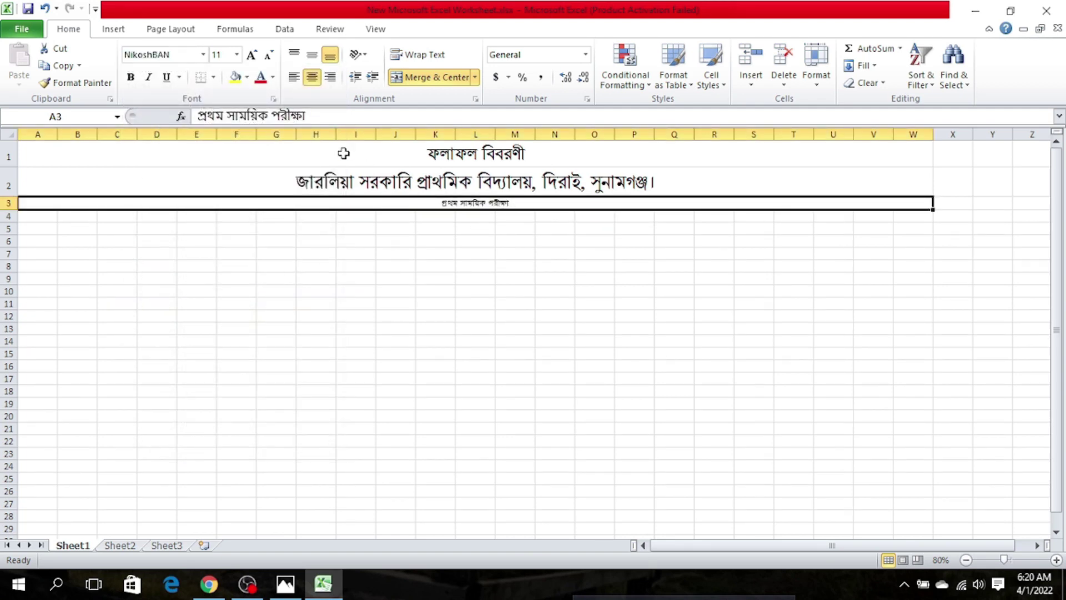
pyautogui.click(236, 54)
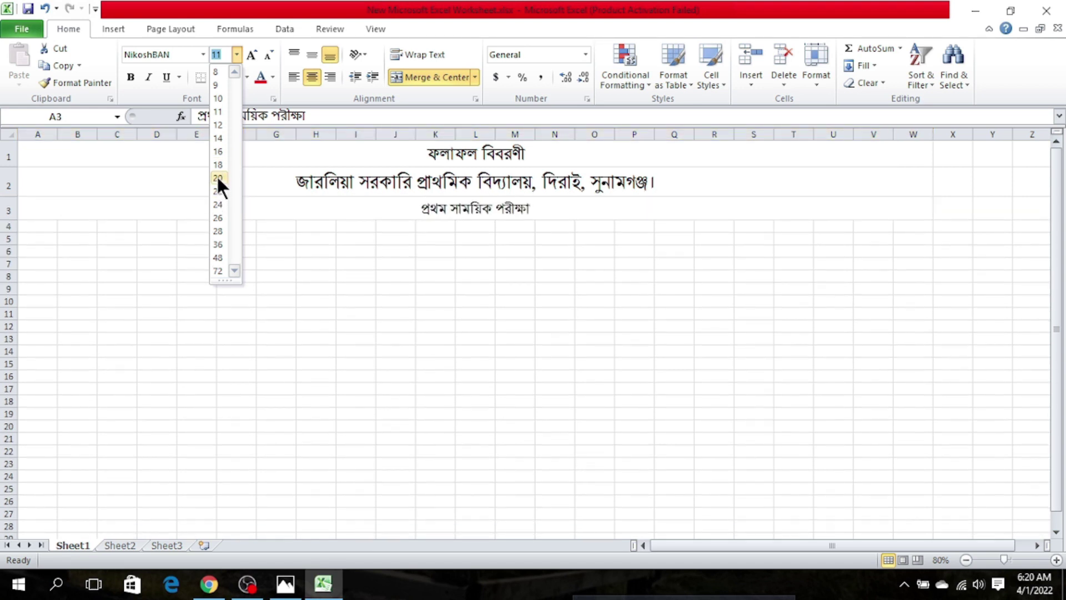
pyautogui.click(218, 178)
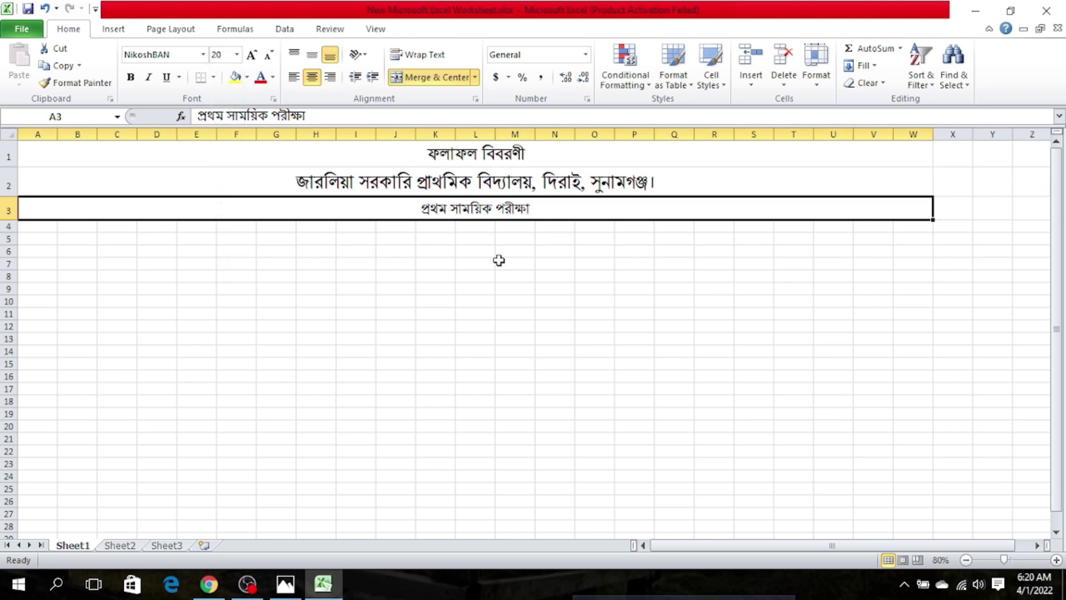
# Make the three heading lines in rows 1 to 3 bold, trying italic on the title and removing it again
pyautogui.click(414, 158)
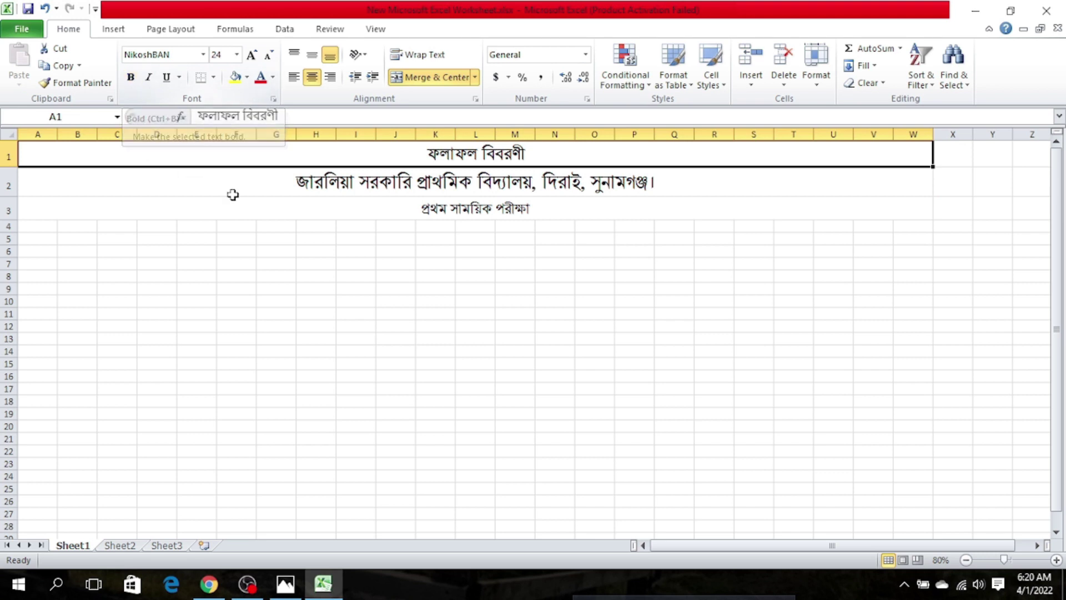
pyautogui.click(130, 77)
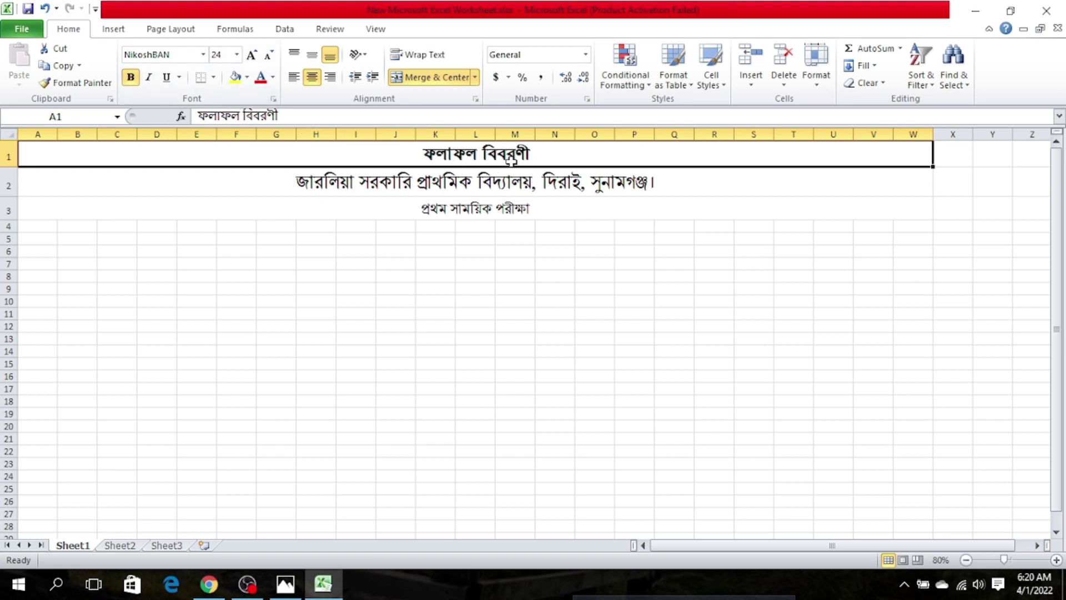
pyautogui.click(149, 78)
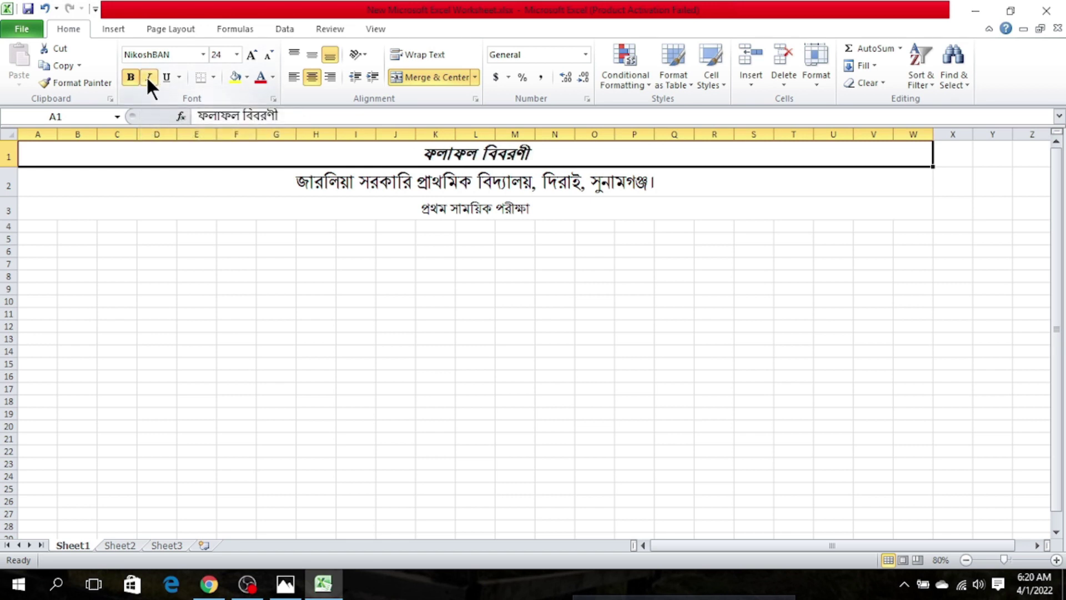
pyautogui.click(147, 79)
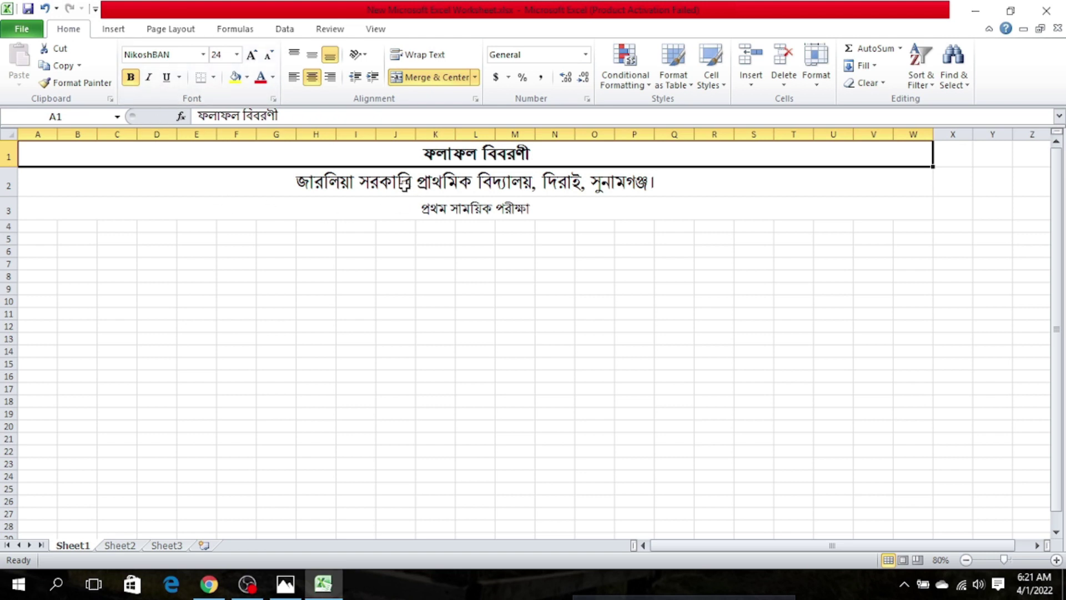
pyautogui.click(405, 185)
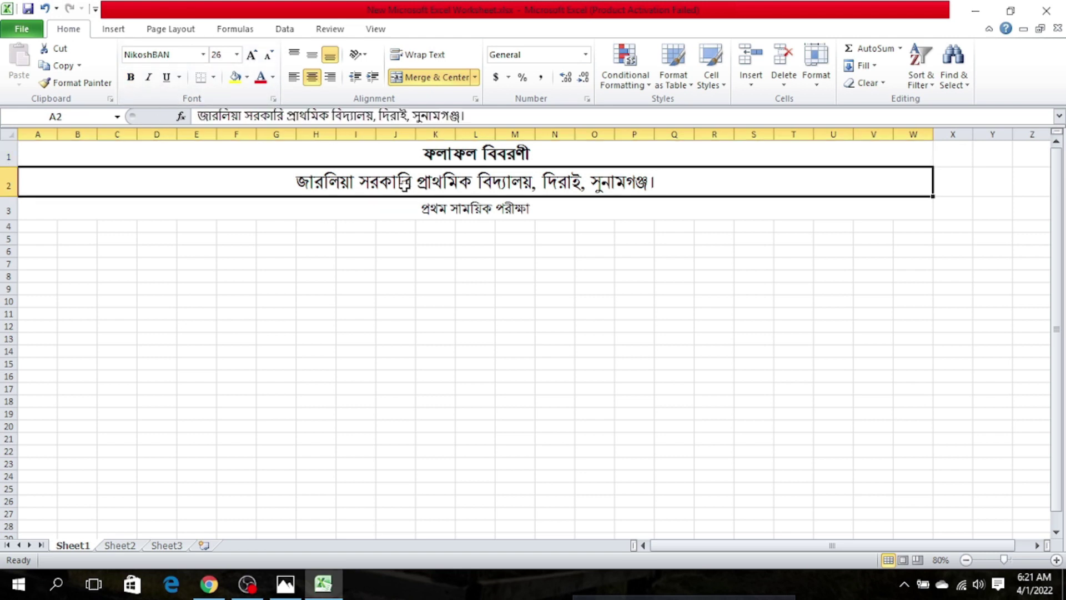
pyautogui.click(131, 78)
pyautogui.click(477, 209)
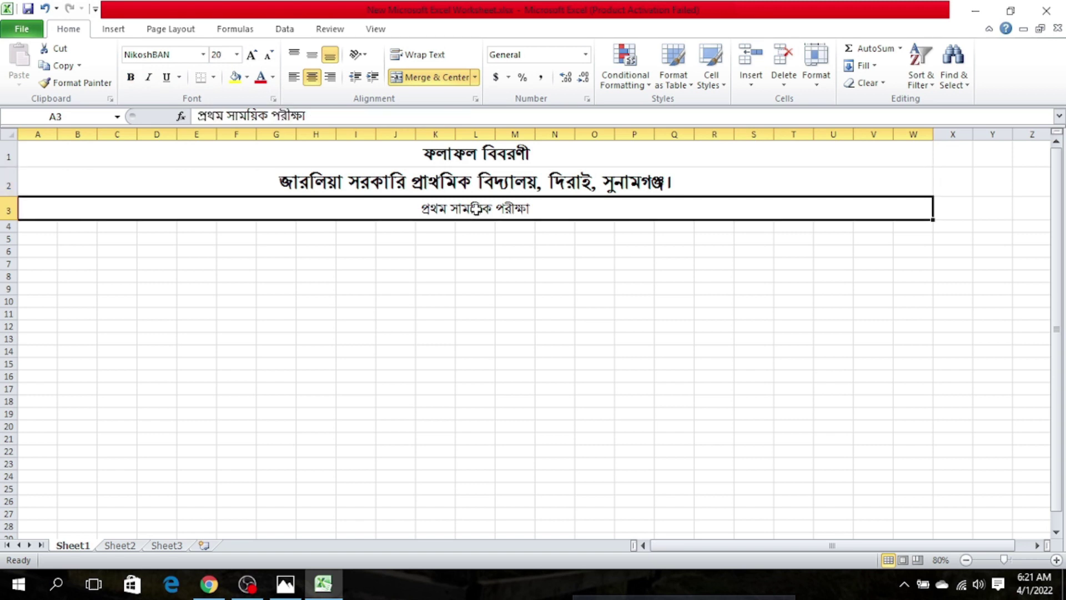
pyautogui.click(131, 76)
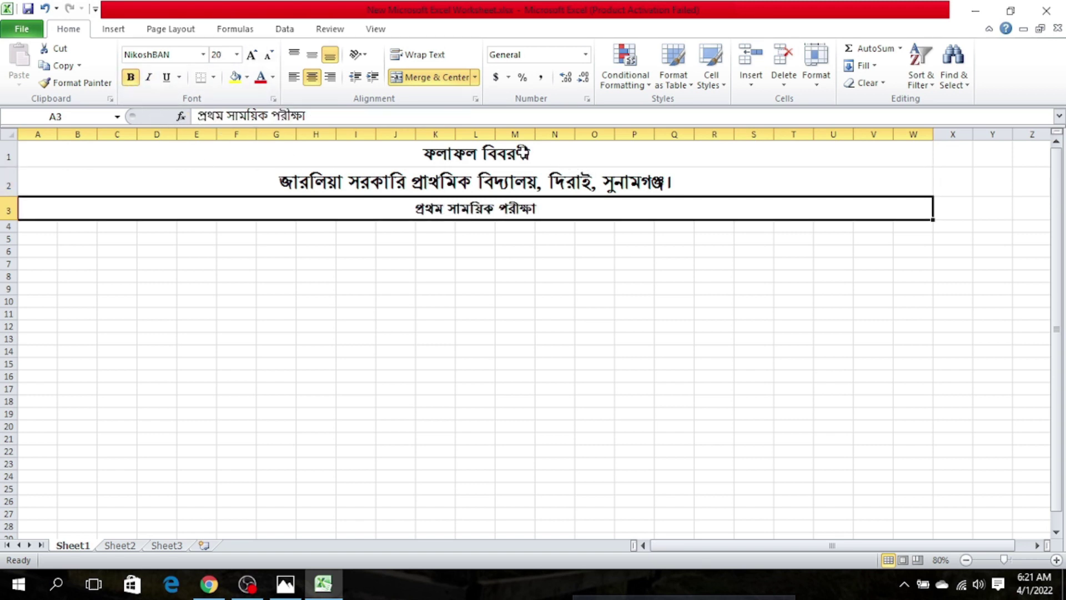
# Try underlining the school line in row 2, and remove the underline again
pyautogui.click(493, 186)
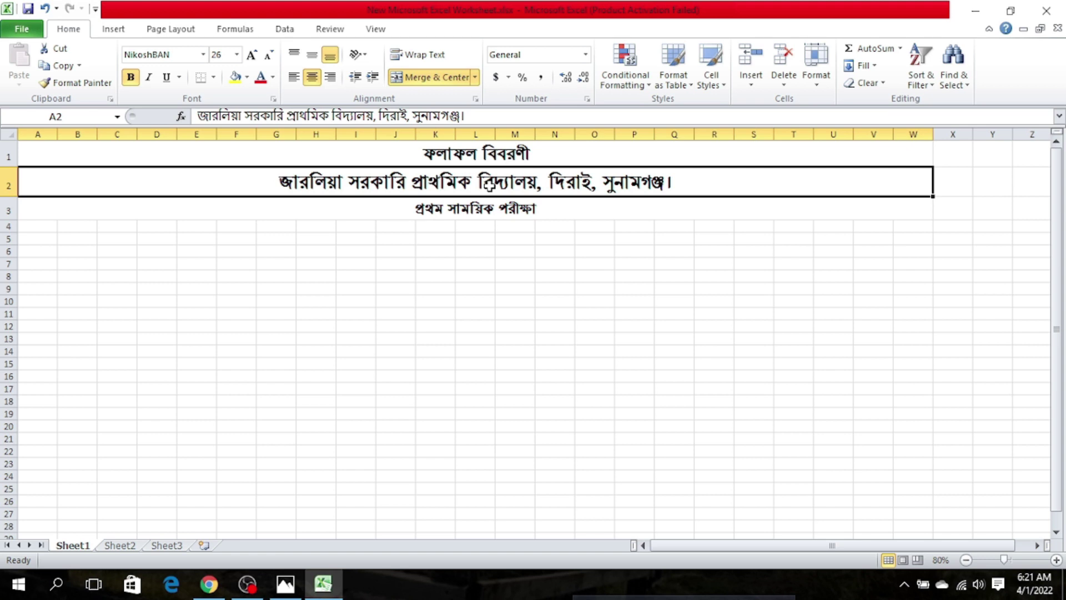
pyautogui.click(166, 78)
pyautogui.click(461, 266)
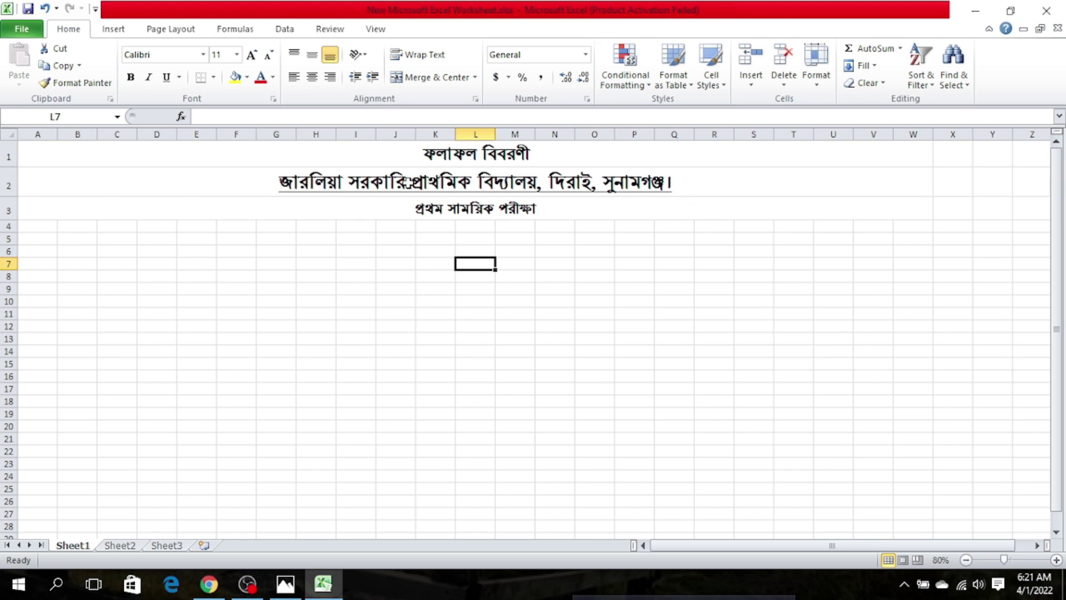
pyautogui.click(408, 183)
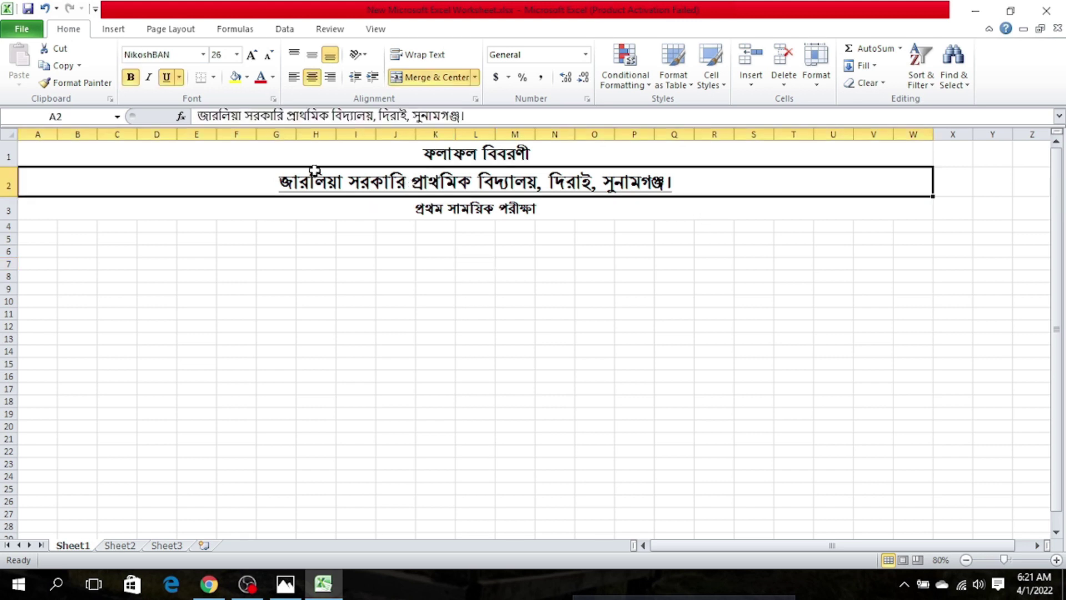
pyautogui.click(166, 77)
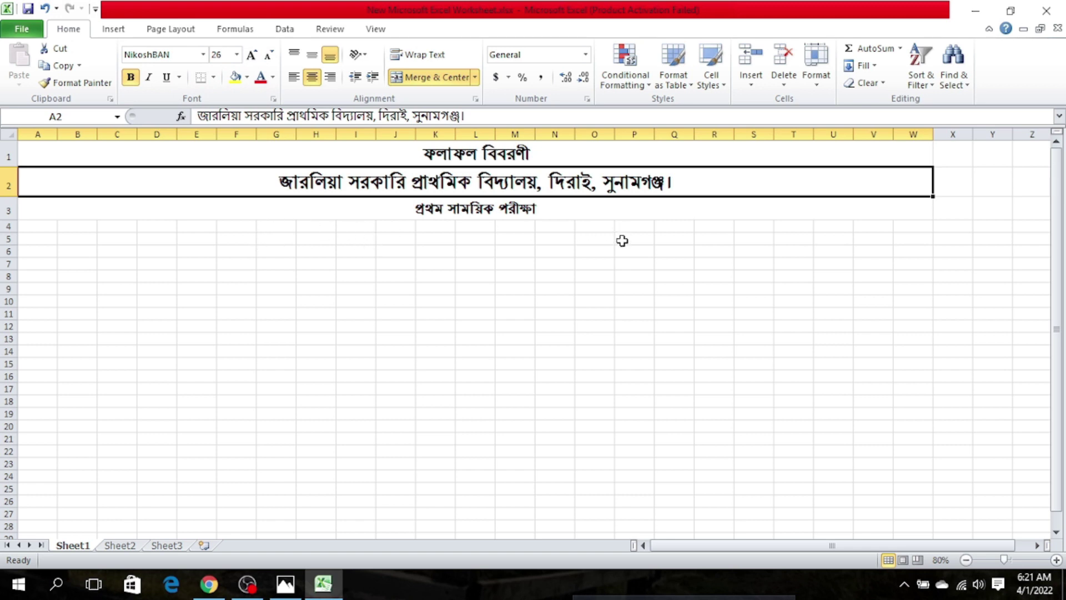
# Enter the column headings "রোল নং" in A4 and "প্রাক-প্রাথমিক" in B4
pyautogui.click(45, 244)
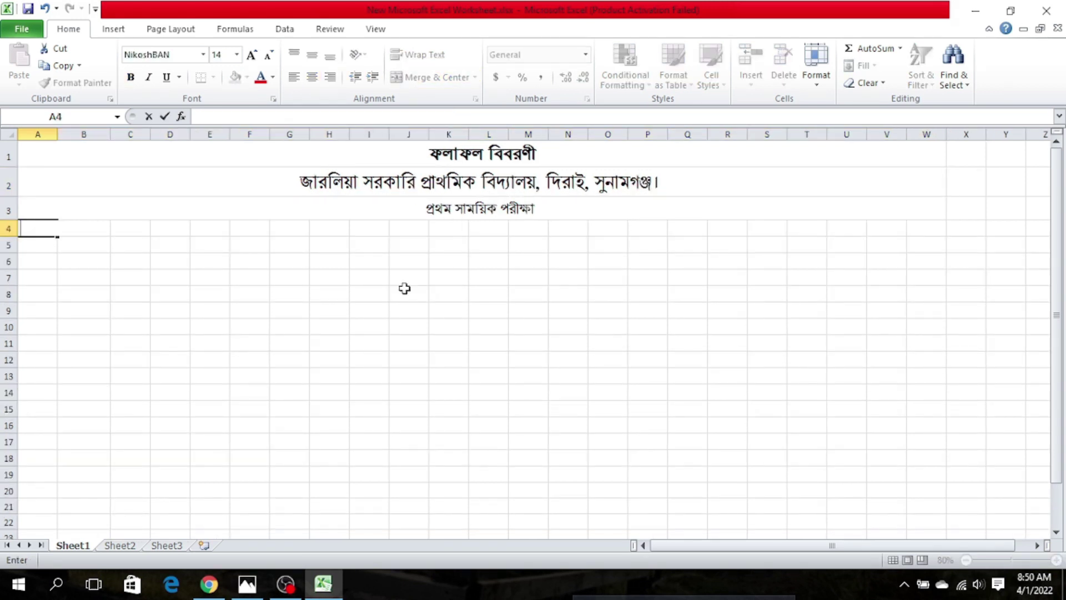
pyautogui.write('রোল নং')
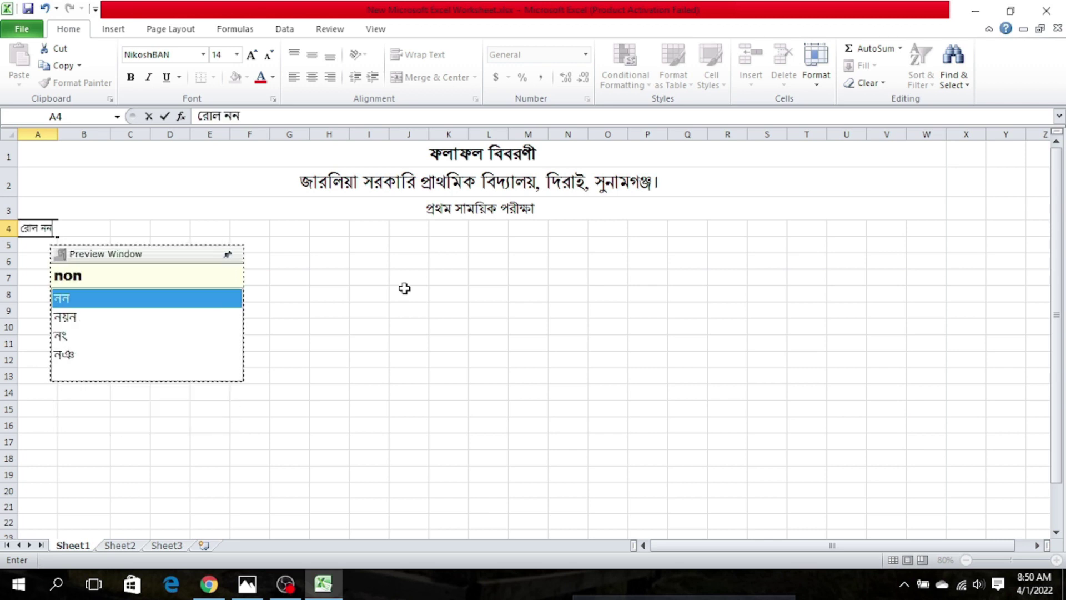
pyautogui.click(87, 230)
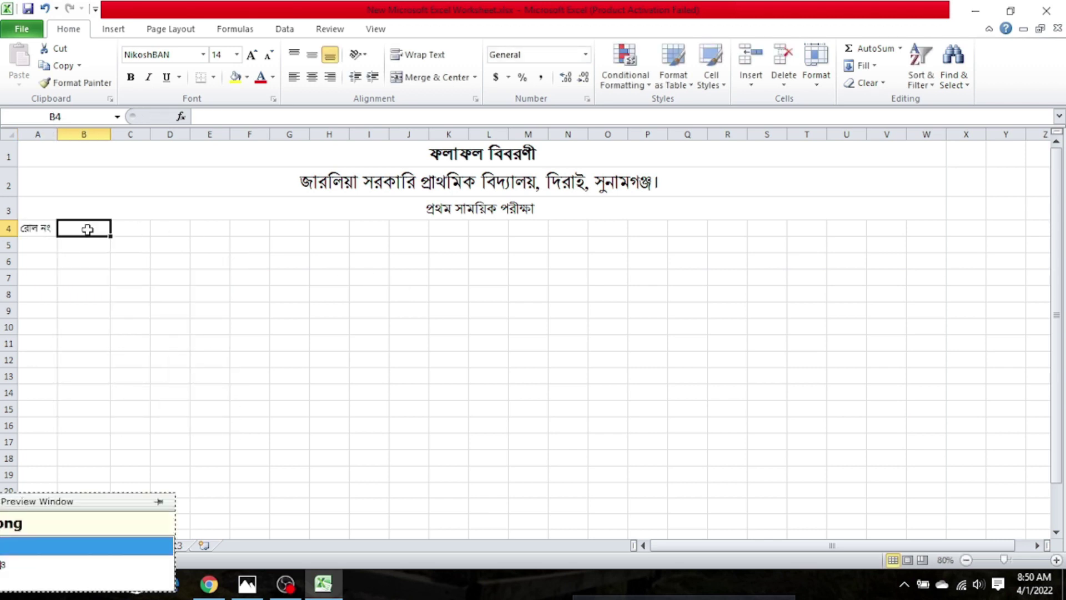
pyautogui.write('প্রা')
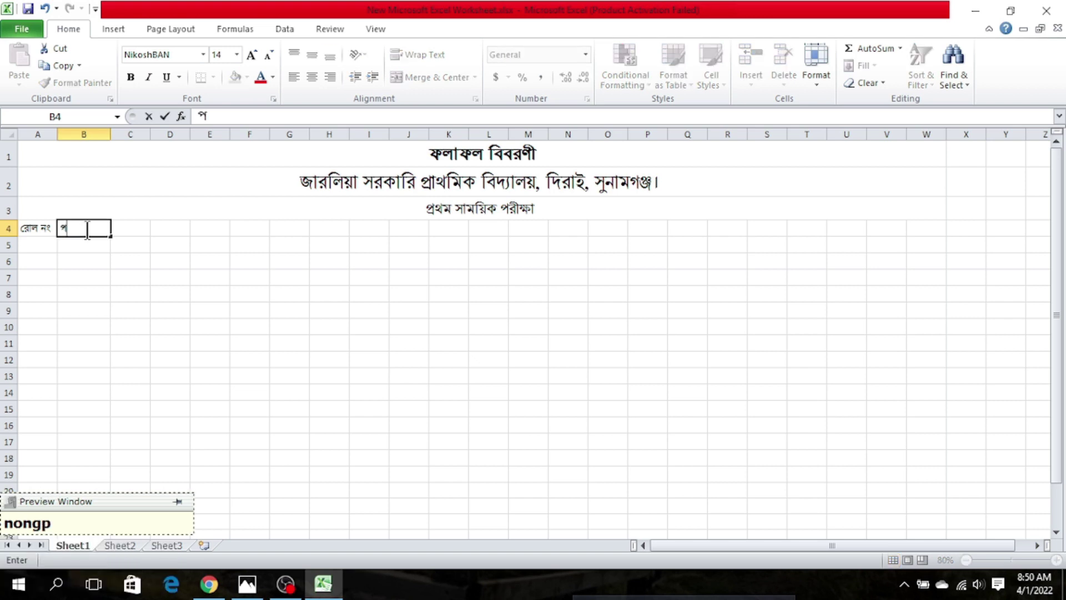
pyautogui.write('ক-প্র')
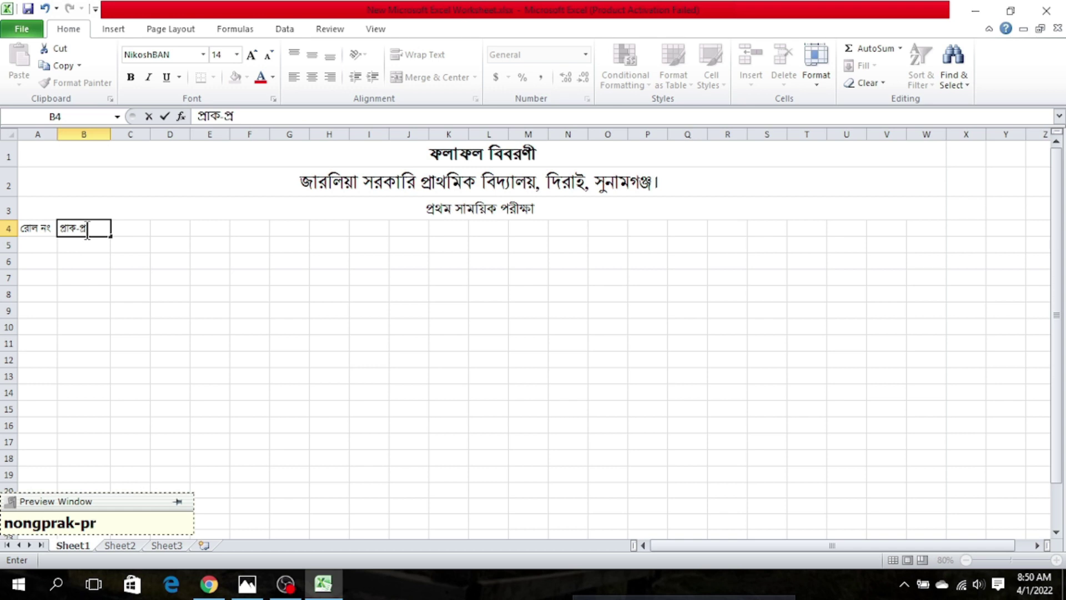
pyautogui.write('াথমিক')
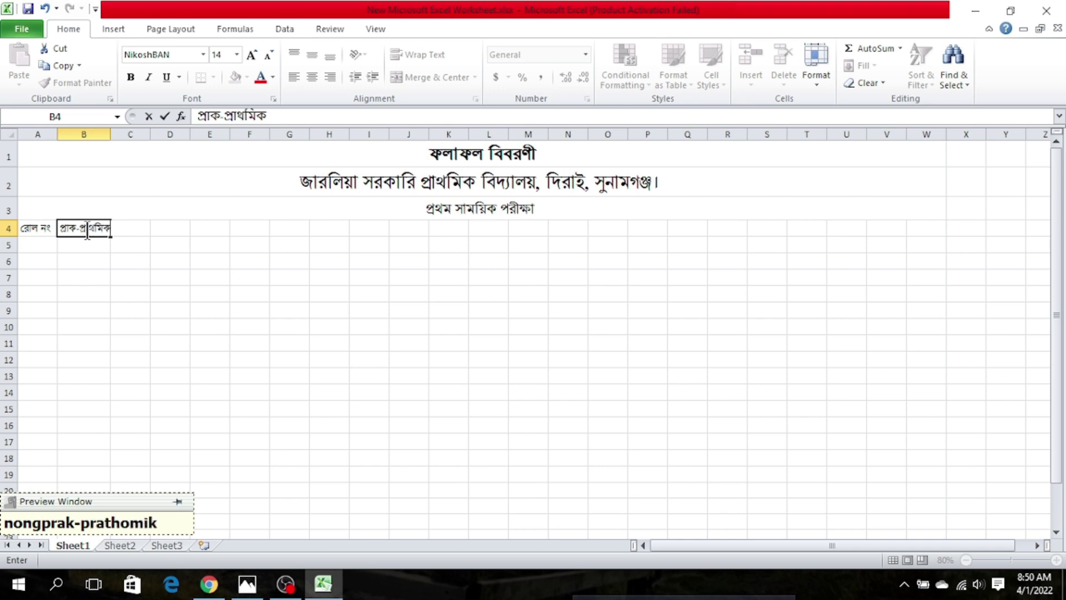
pyautogui.click(172, 229)
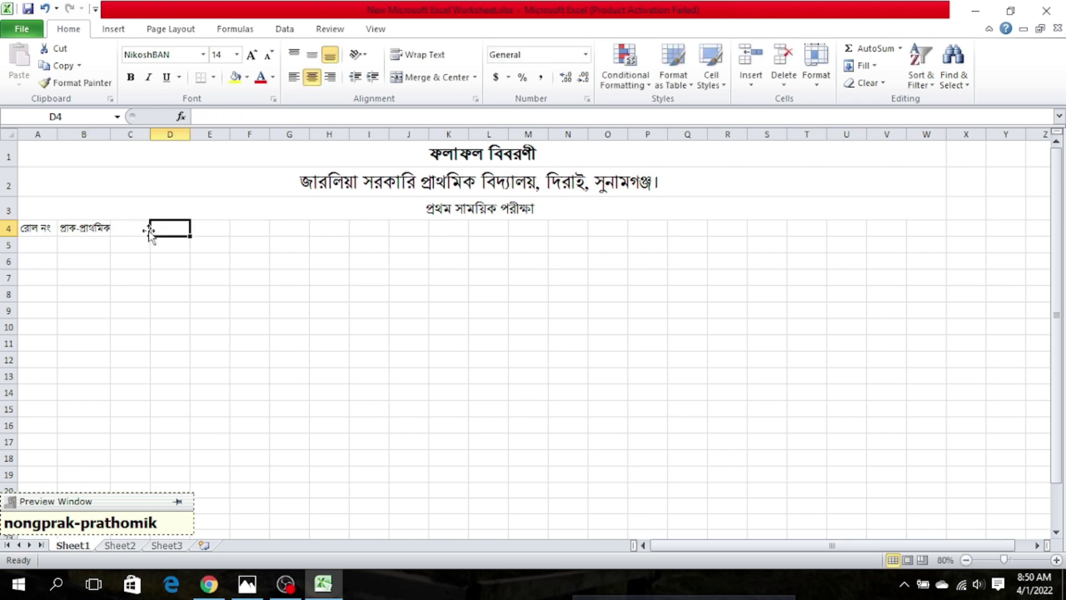
# Enter the heading "বিষয়" in C4 and merge and center it across C4:K4
pyautogui.click(132, 229)
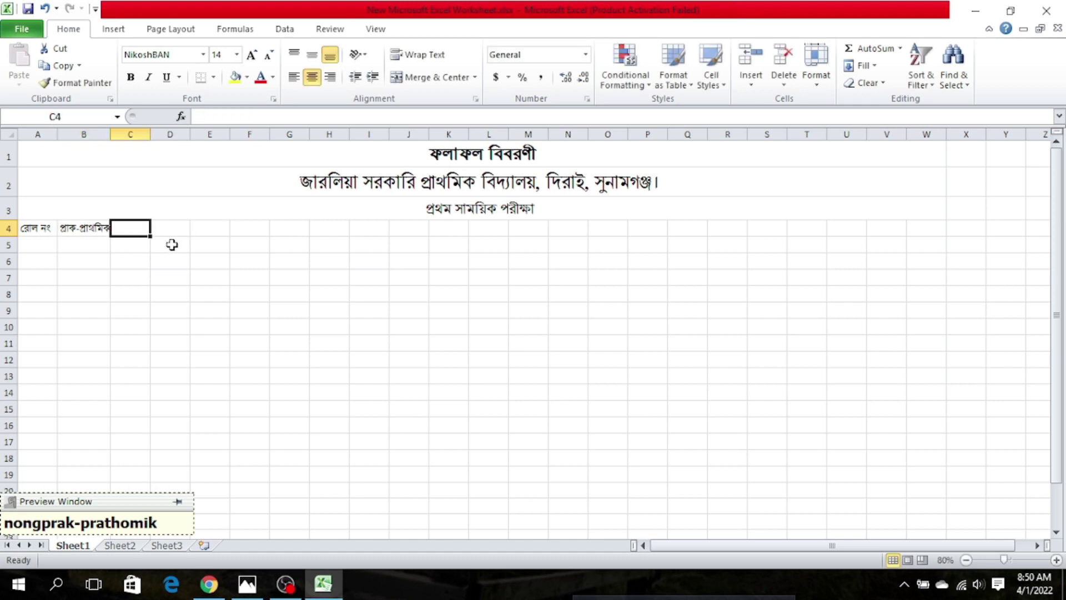
pyautogui.write('bi')
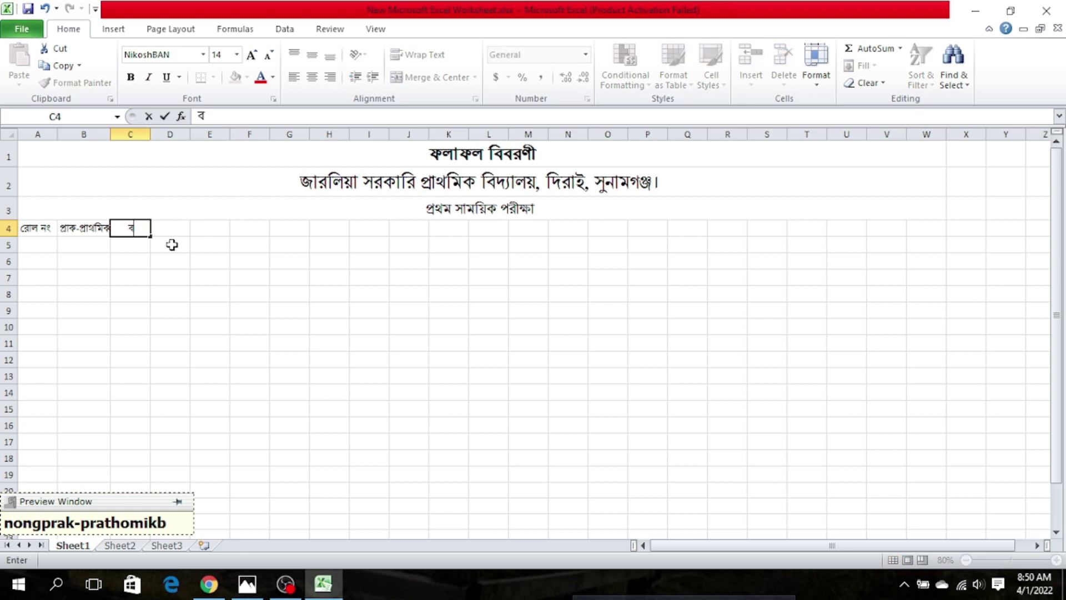
pyautogui.write('Shoy')
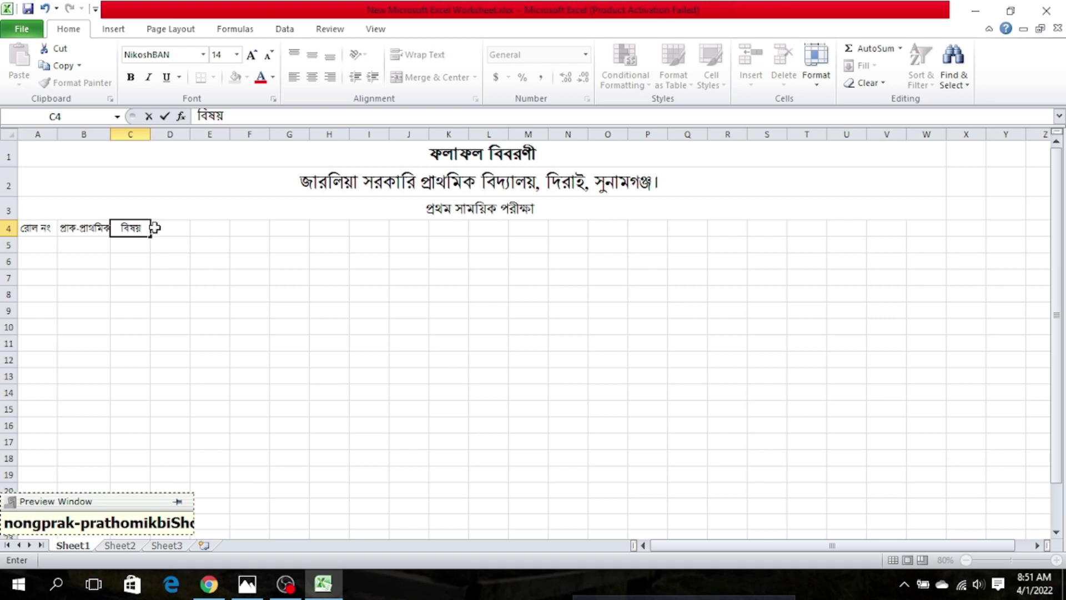
pyautogui.click(160, 228)
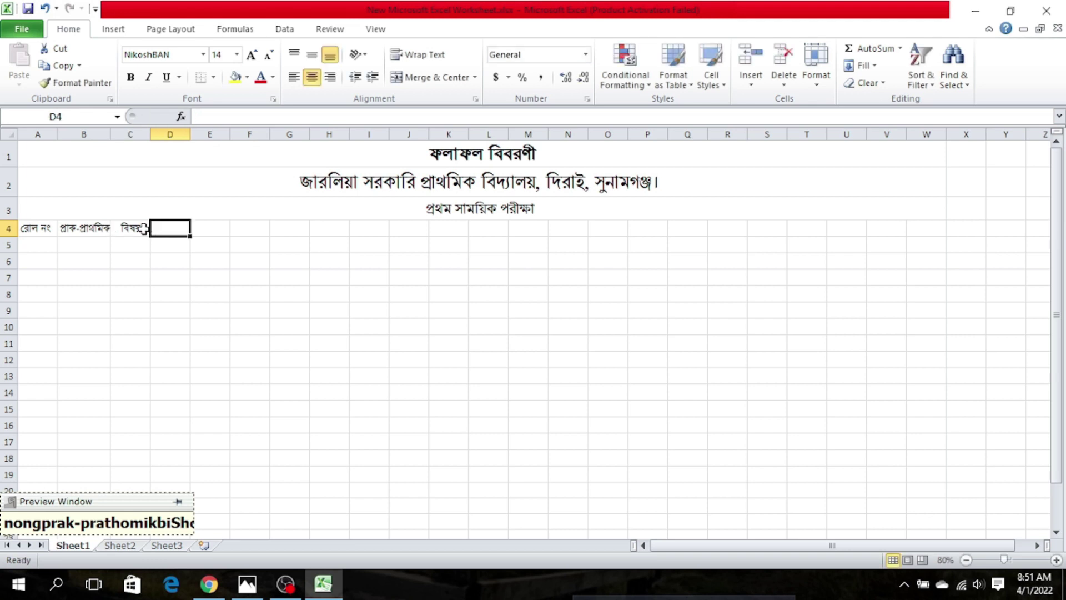
pyautogui.click(143, 229)
pyautogui.moveTo(143, 229); pyautogui.dragTo(445, 231)
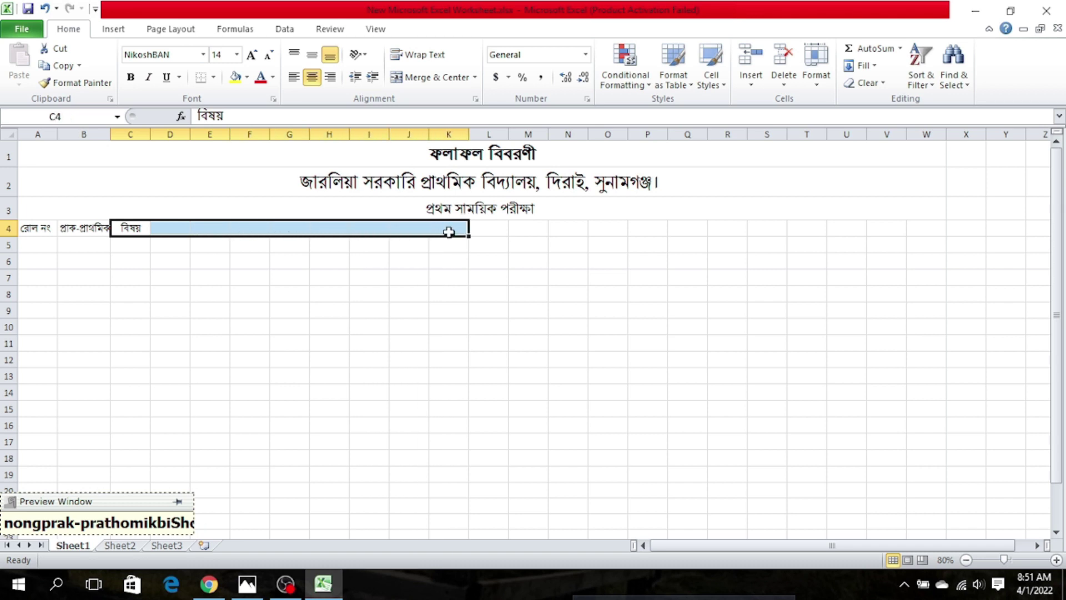
pyautogui.click(454, 79)
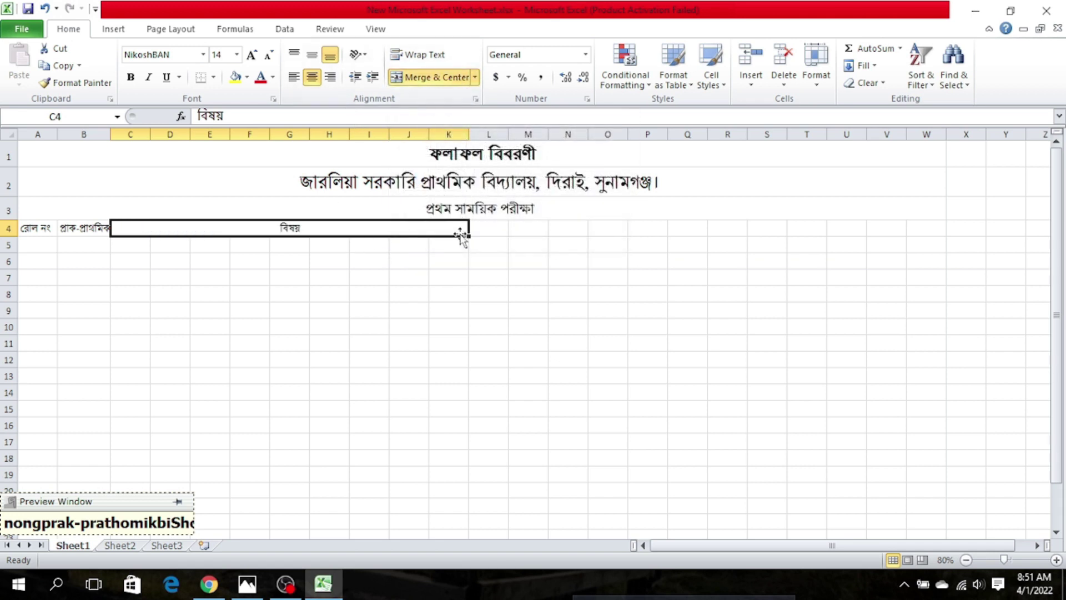
# Enter the heading "গ্রেড পয়েন্ট" in L4 and merge and center it across L4:S4
pyautogui.click(497, 230)
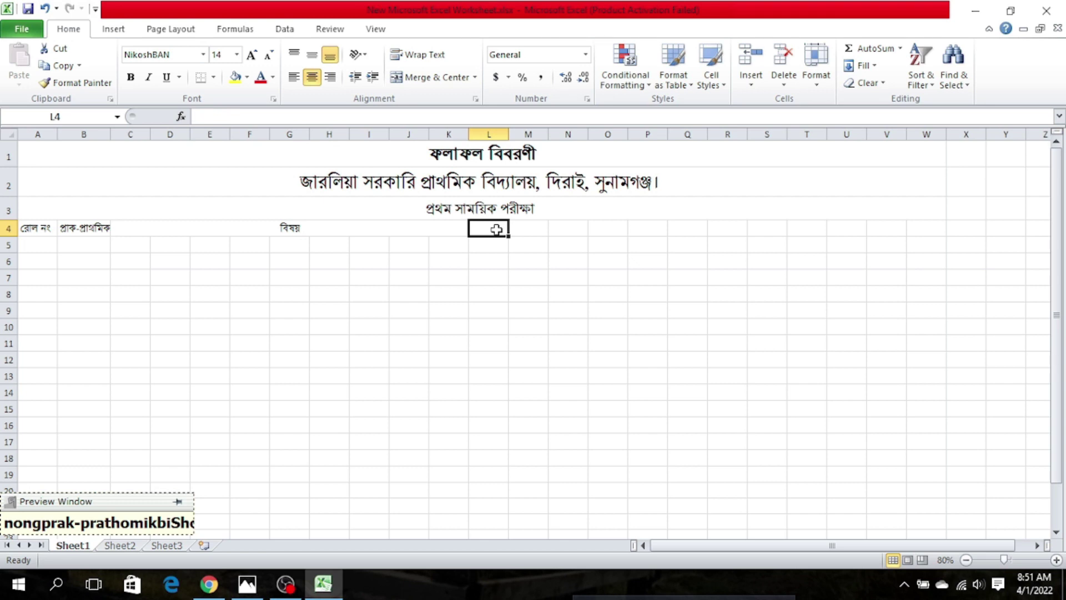
pyautogui.write('গ্রেড পয়েন্ট')
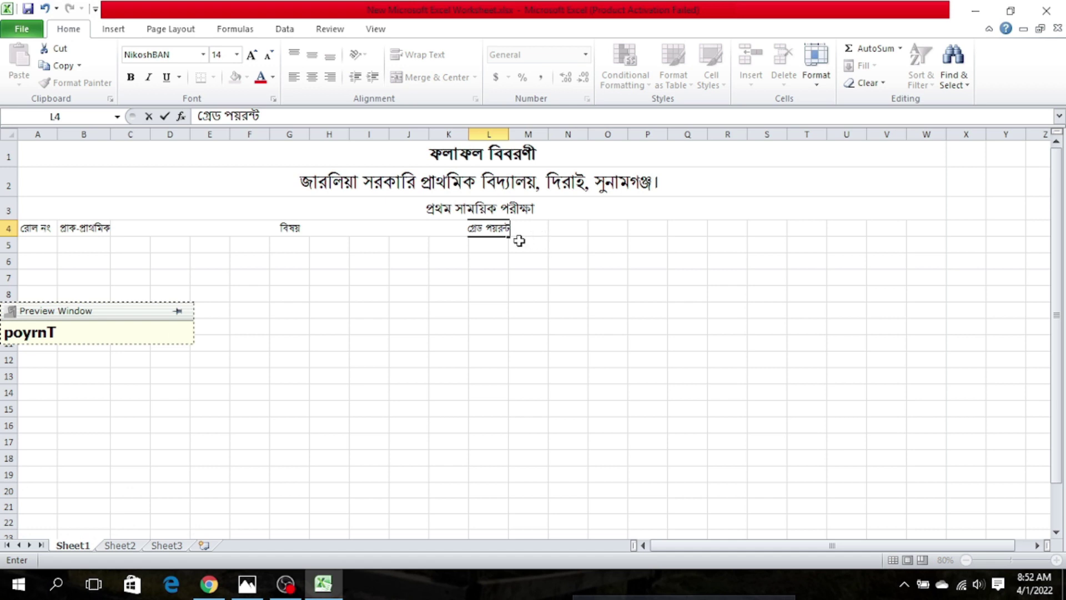
pyautogui.click(567, 233)
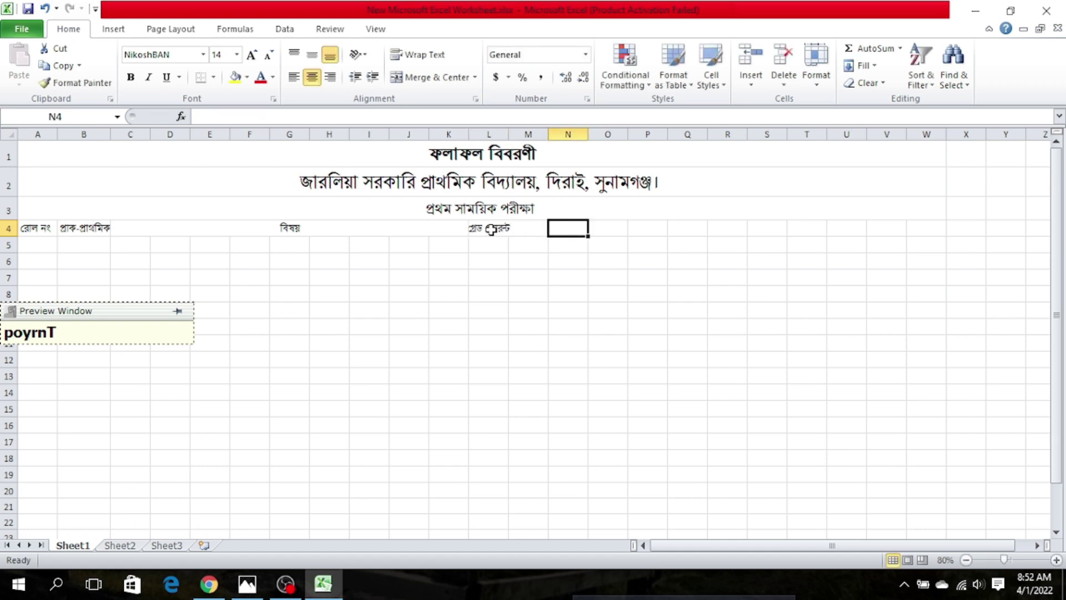
pyautogui.moveTo(491, 229); pyautogui.dragTo(752, 232)
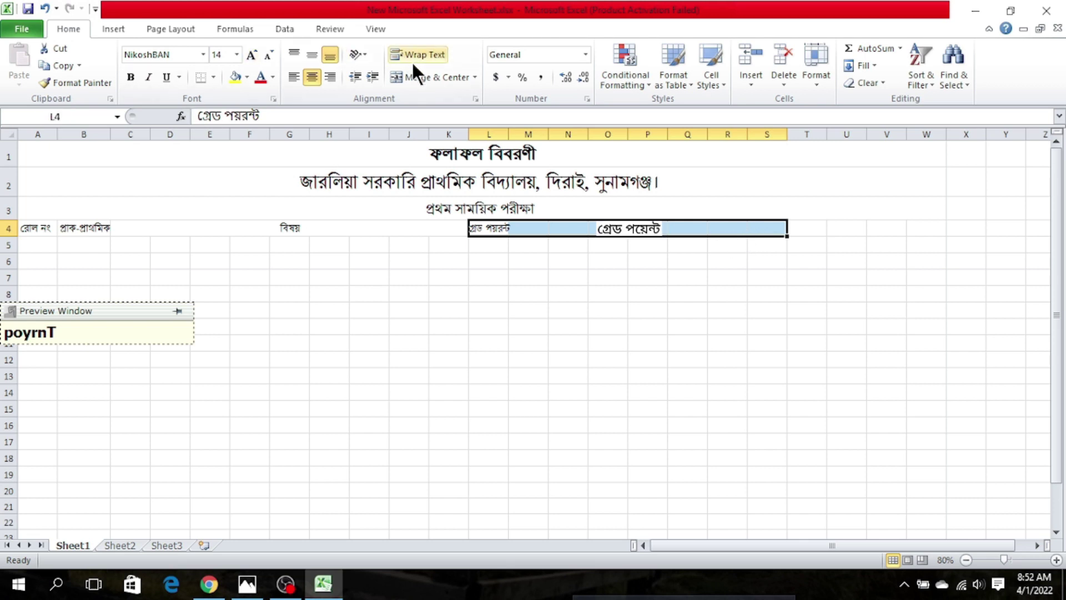
pyautogui.click(451, 73)
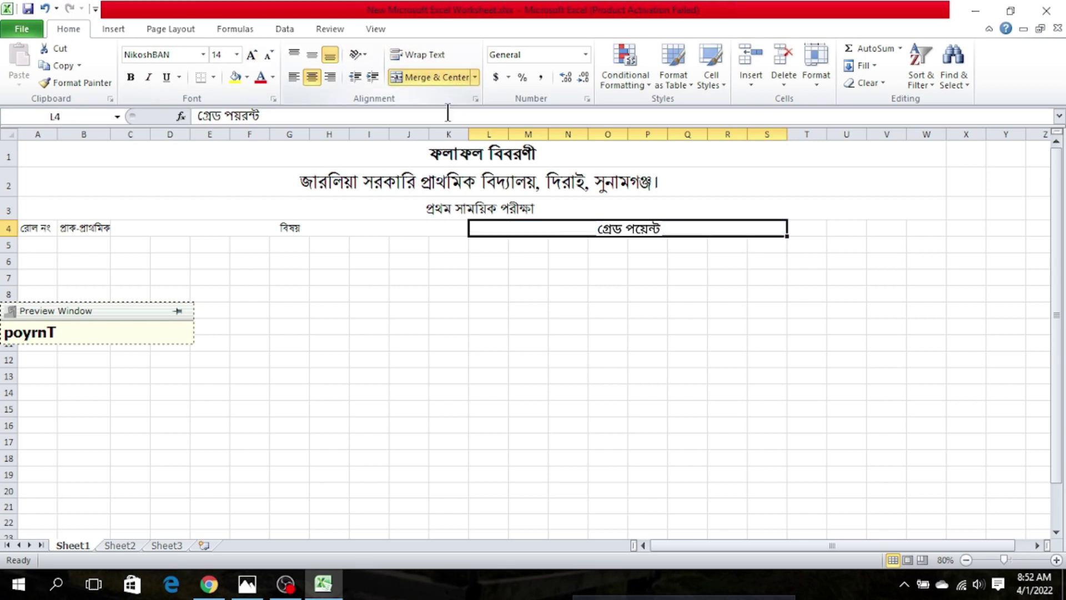
# Enter the heading "গড় গ্রেড পয়েন্ট" in T4, after the merged grade point heading
pyautogui.click(811, 230)
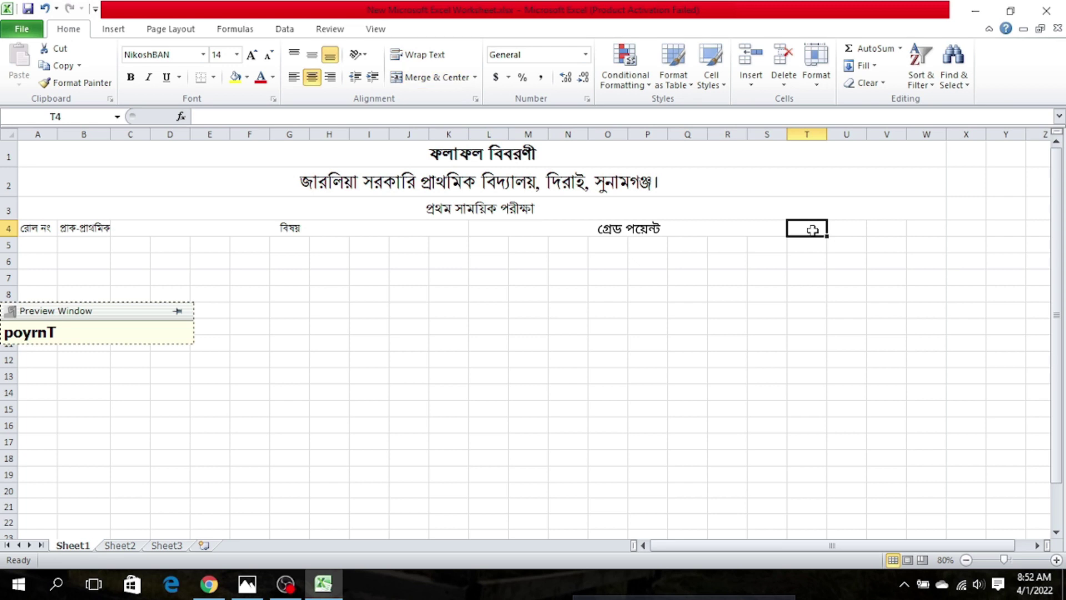
pyautogui.write('g')
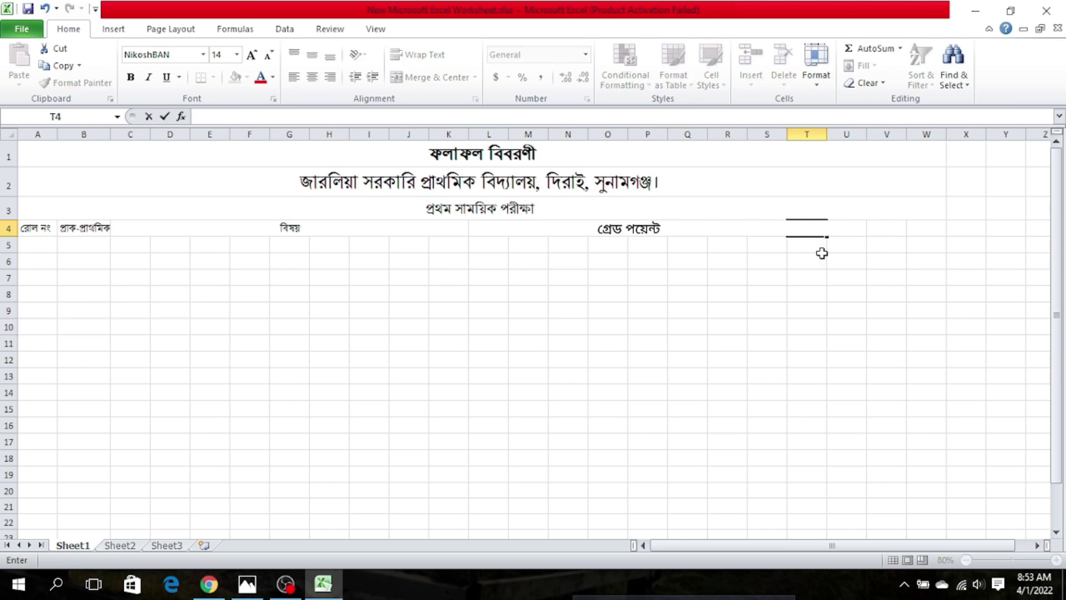
pyautogui.write('oR')
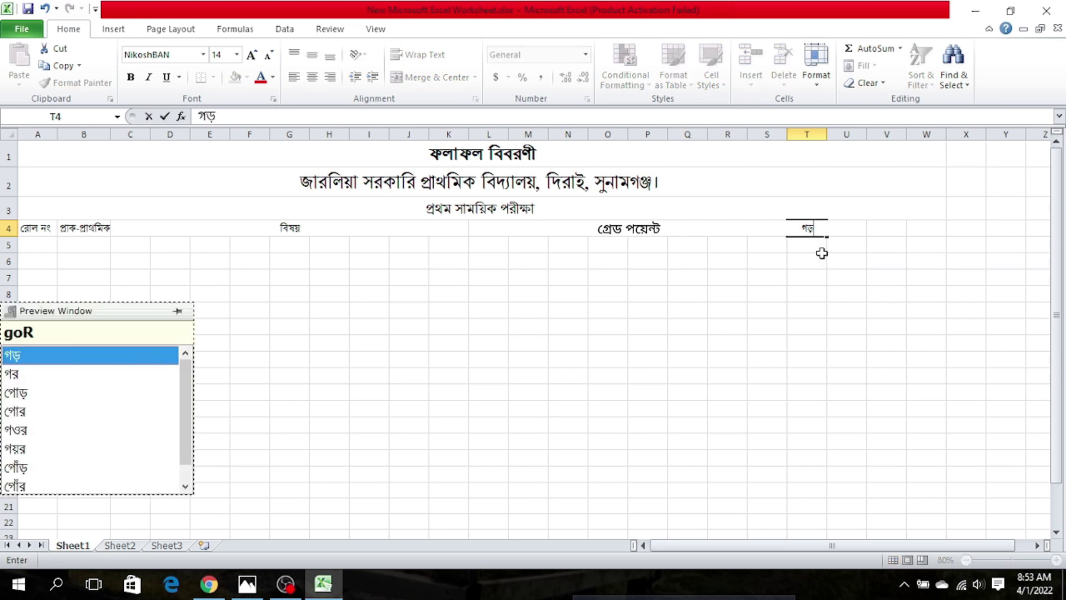
pyautogui.write(' gre')
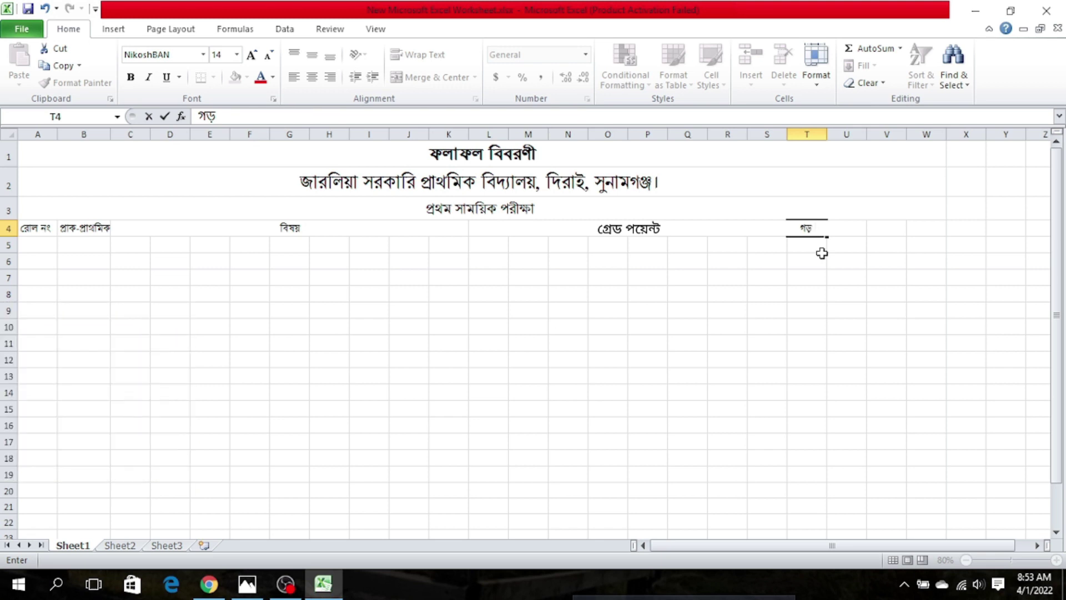
pyautogui.write('D poyen')
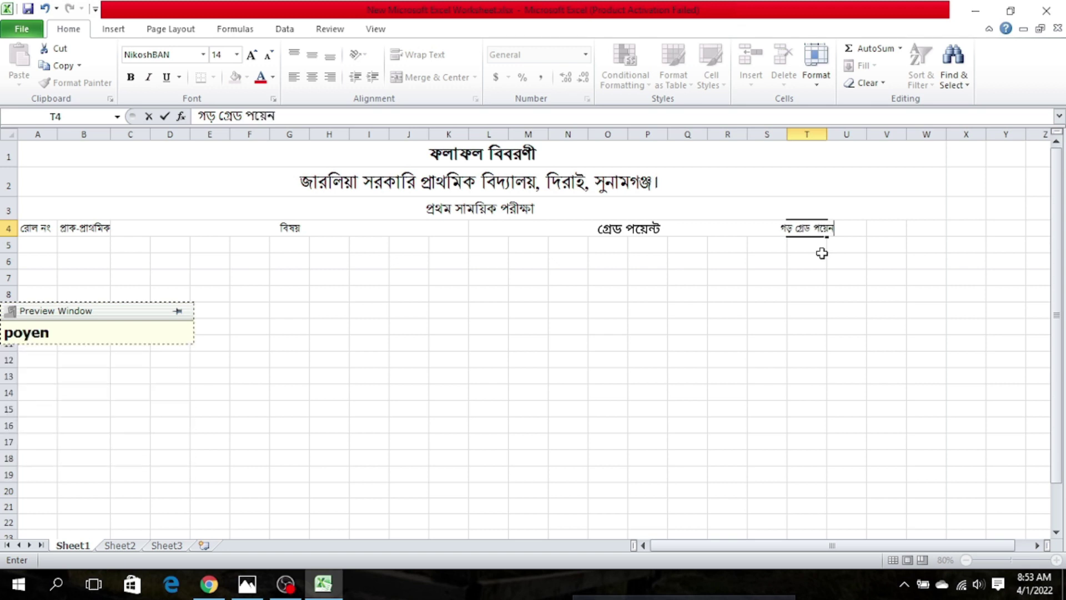
pyautogui.write('T')
pyautogui.click(881, 227)
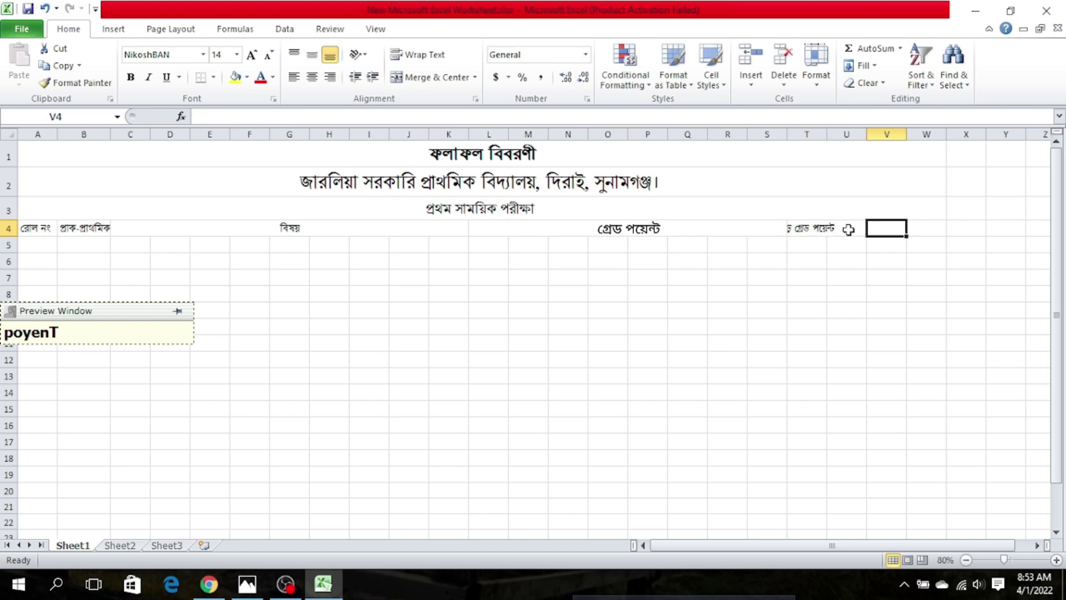
# Enter the heading "প্রাপ্ত গ্রেড" in U4, beside the average grade point heading
pyautogui.click(848, 229)
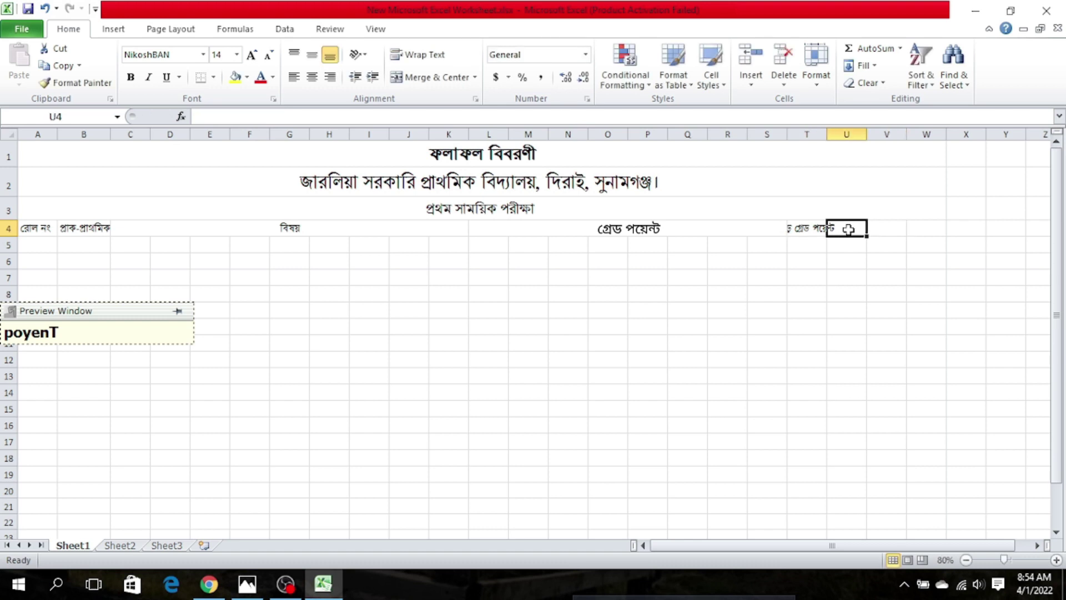
pyautogui.write('pra')
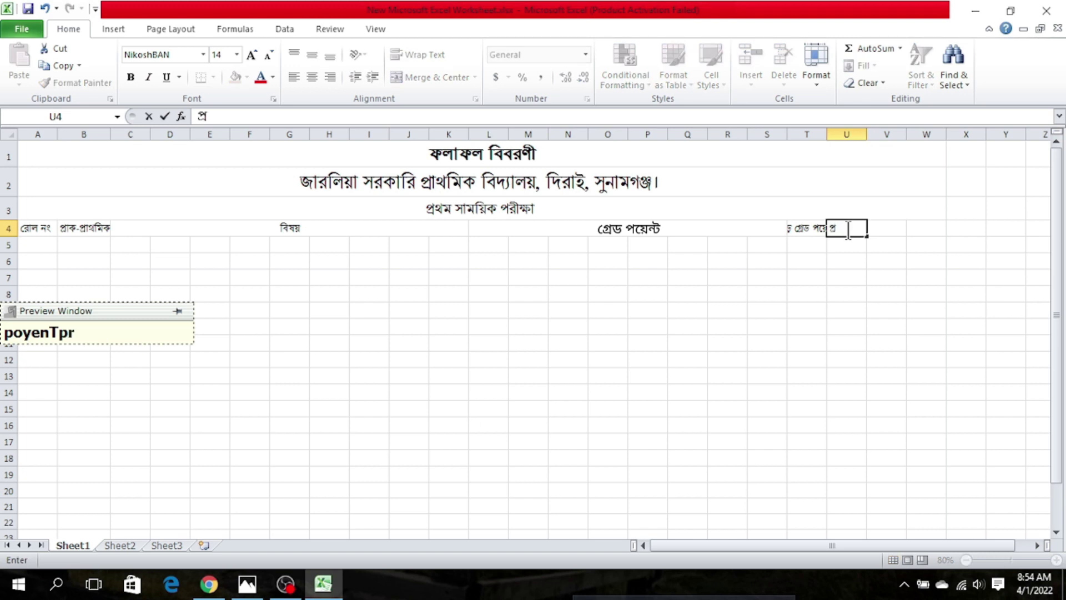
pyautogui.write('pt')
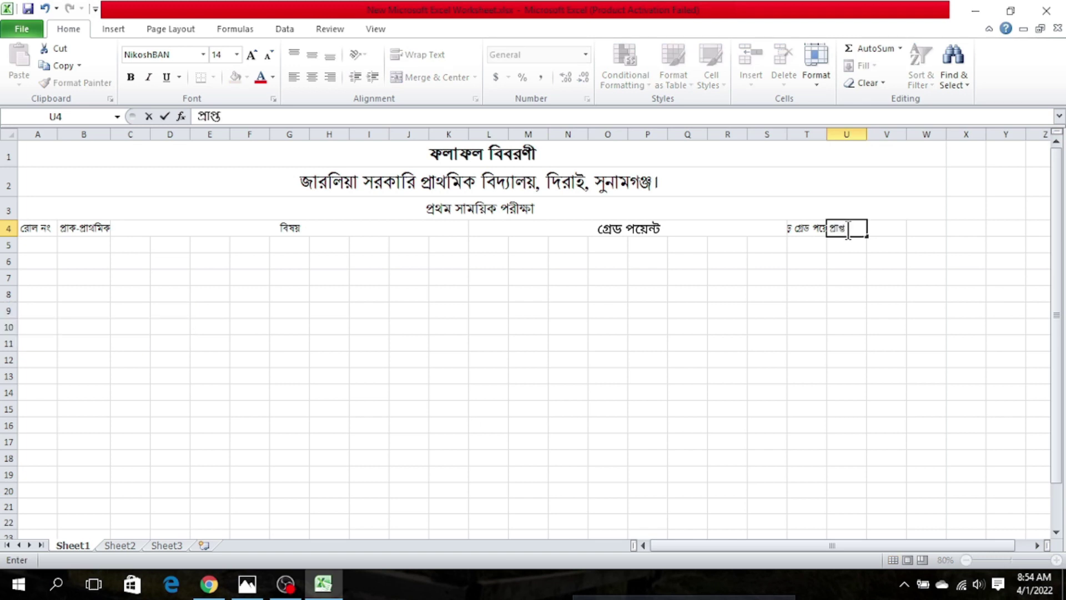
pyautogui.write(' g')
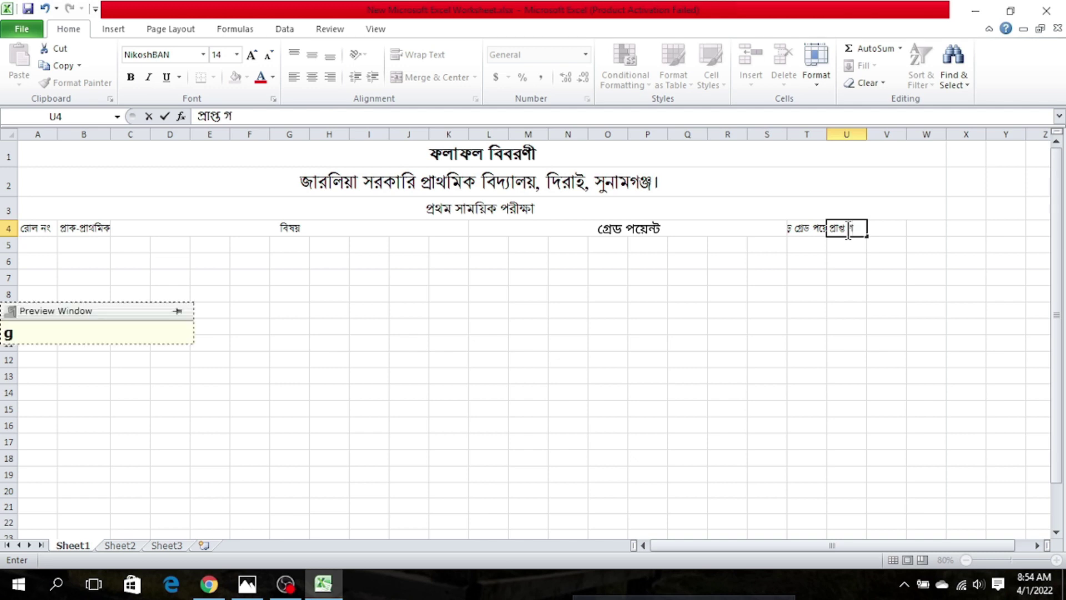
pyautogui.write('re')
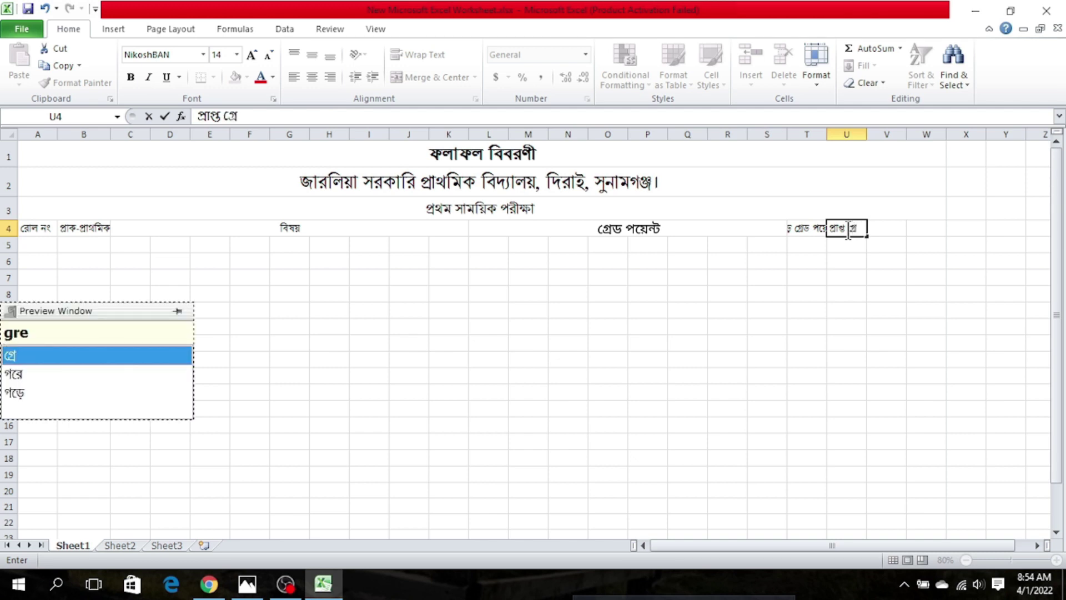
pyautogui.write('D')
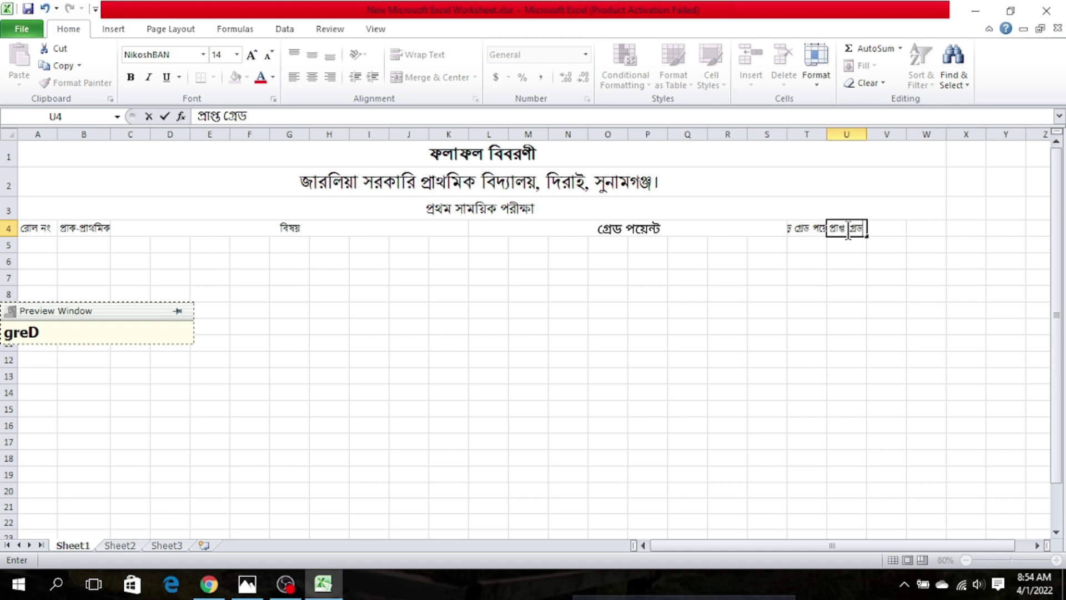
# Enter the heading "শতকরা" in V4, beside the obtained grade heading
pyautogui.click(887, 230)
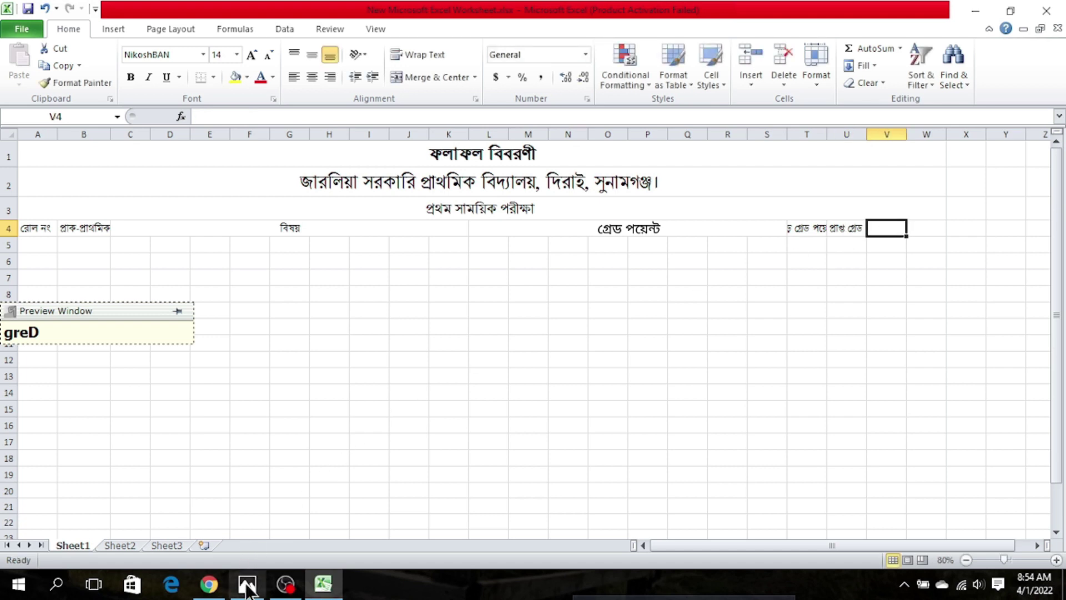
pyautogui.write('So')
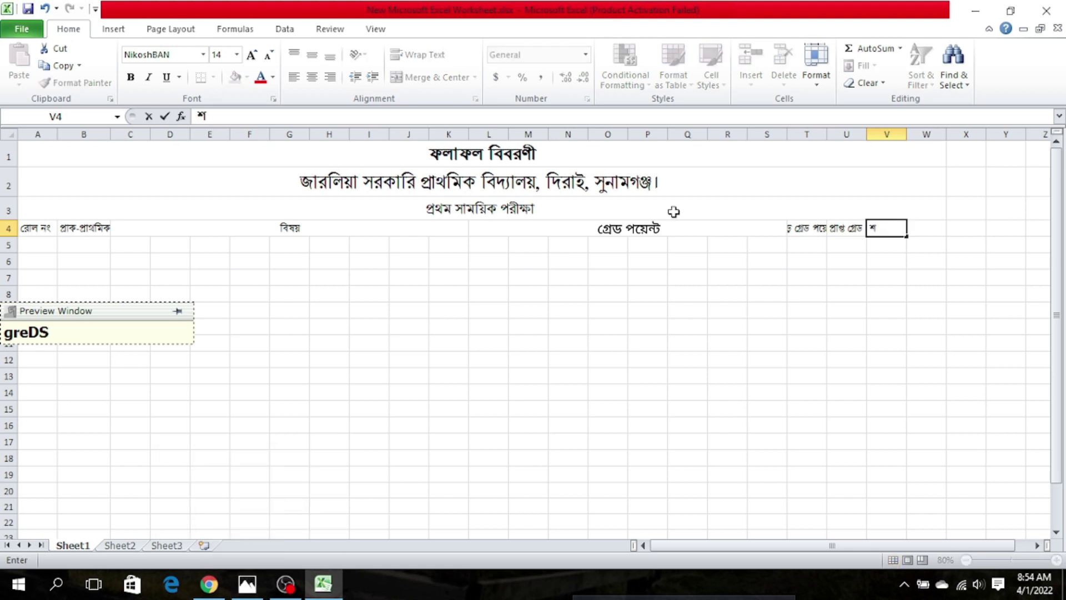
pyautogui.write('tokor')
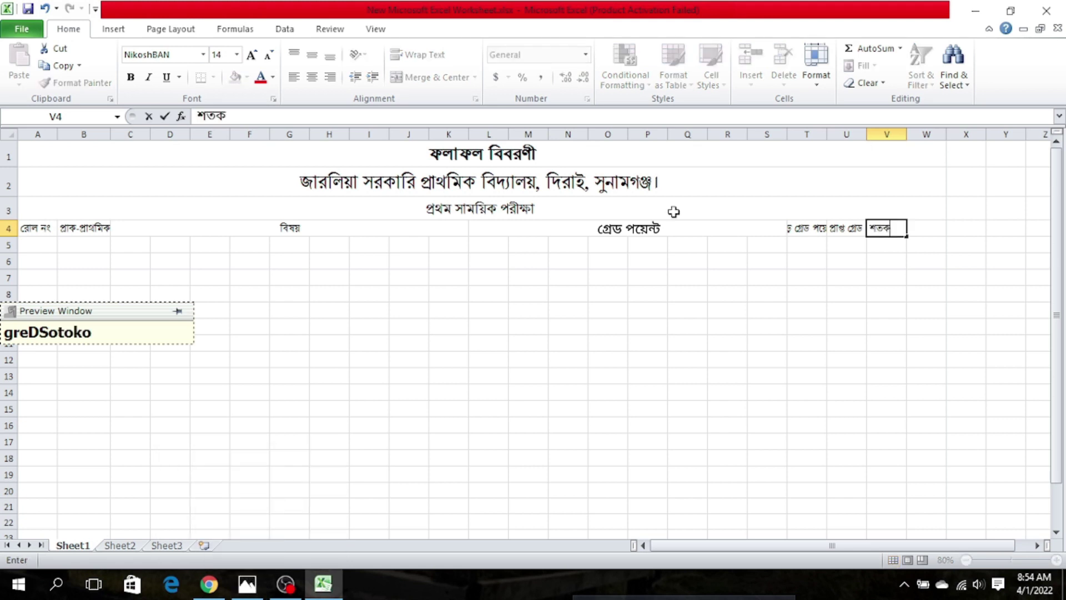
pyautogui.write('a')
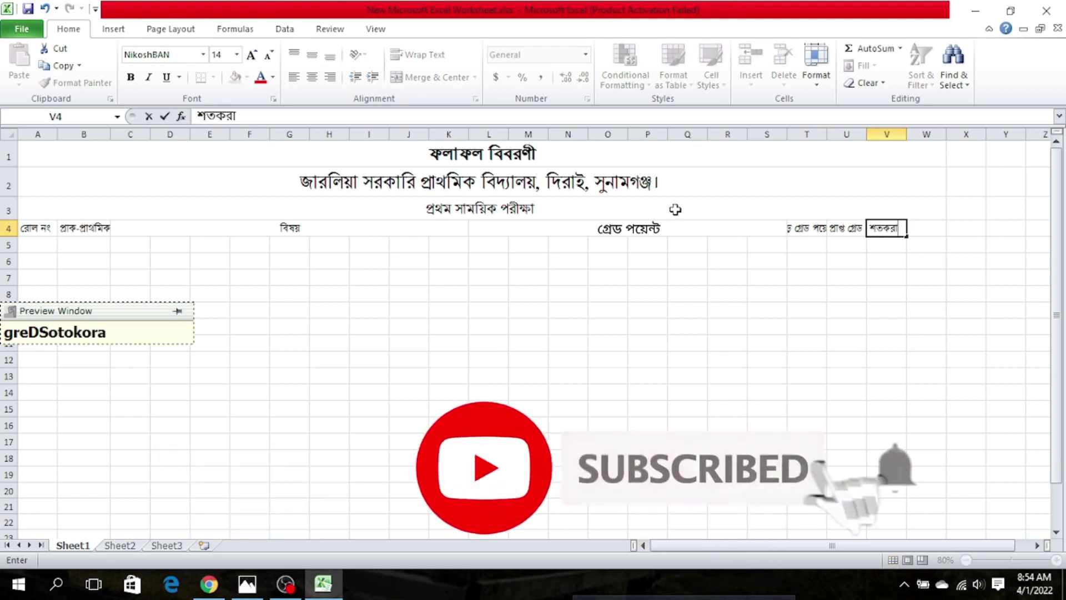
pyautogui.click(926, 227)
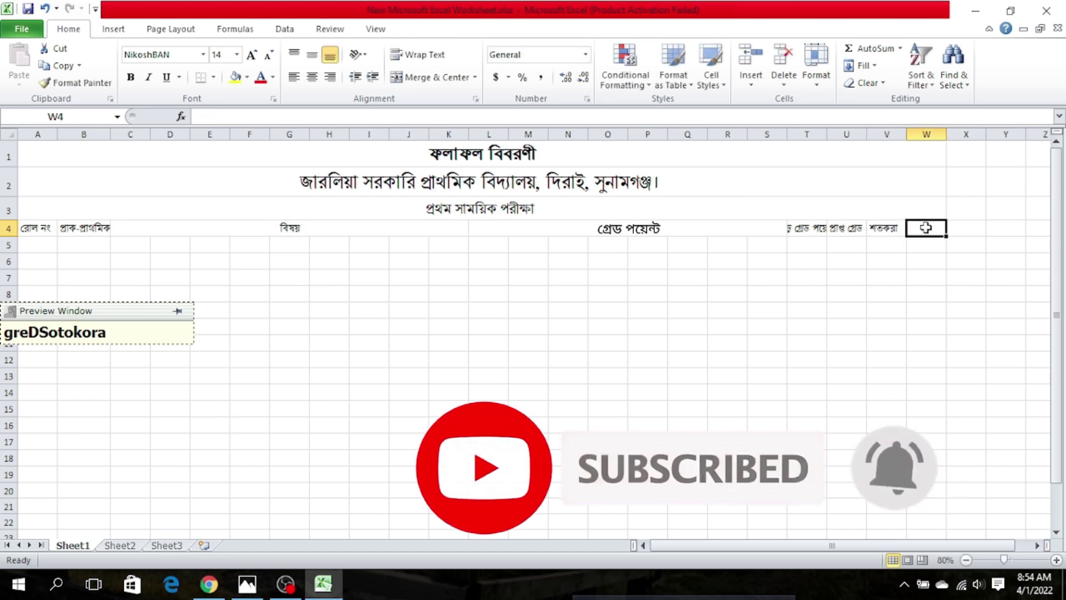
# Enter the heading "মন্তব্য" in W4, beside the percentage heading
pyautogui.write('mon')
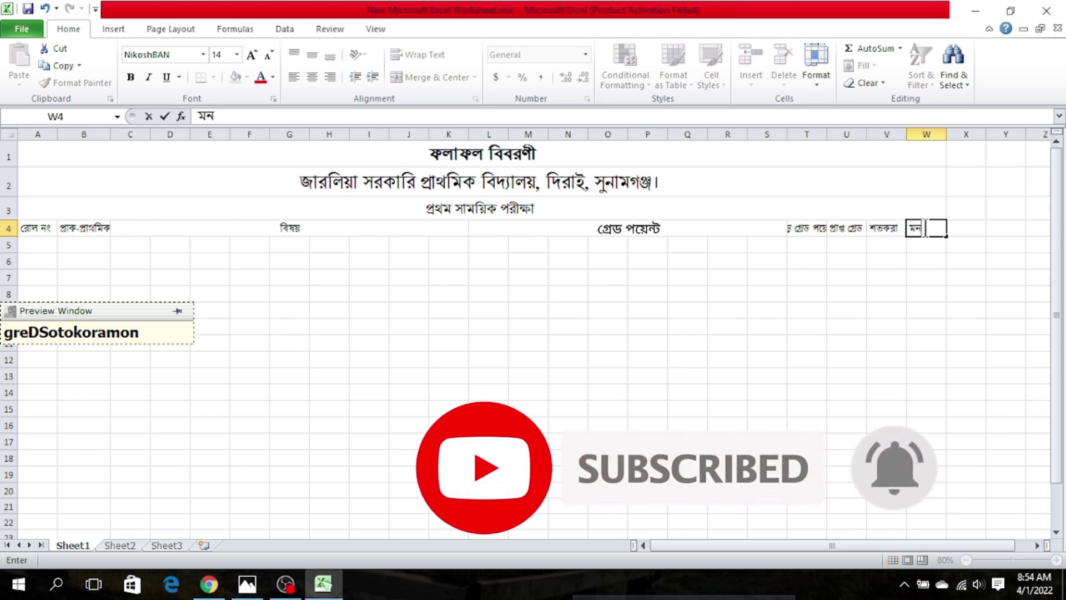
pyautogui.write('toby')
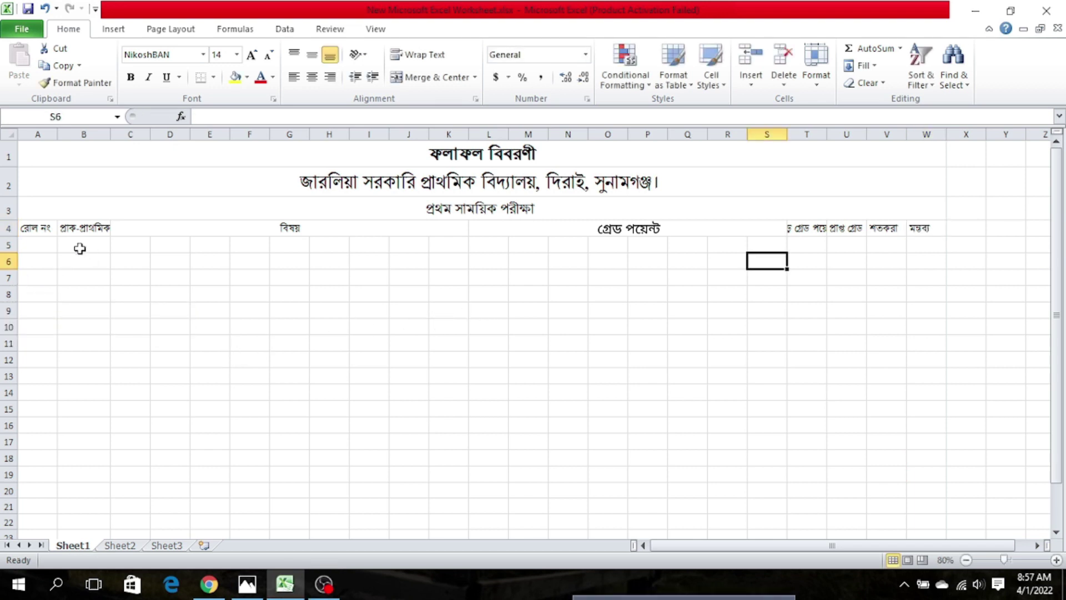
# Enter the subheading "পরীক্ষার্থীর নাম" in B5, below the pre-primary heading
pyautogui.click(75, 247)
pyautogui.write('porI')
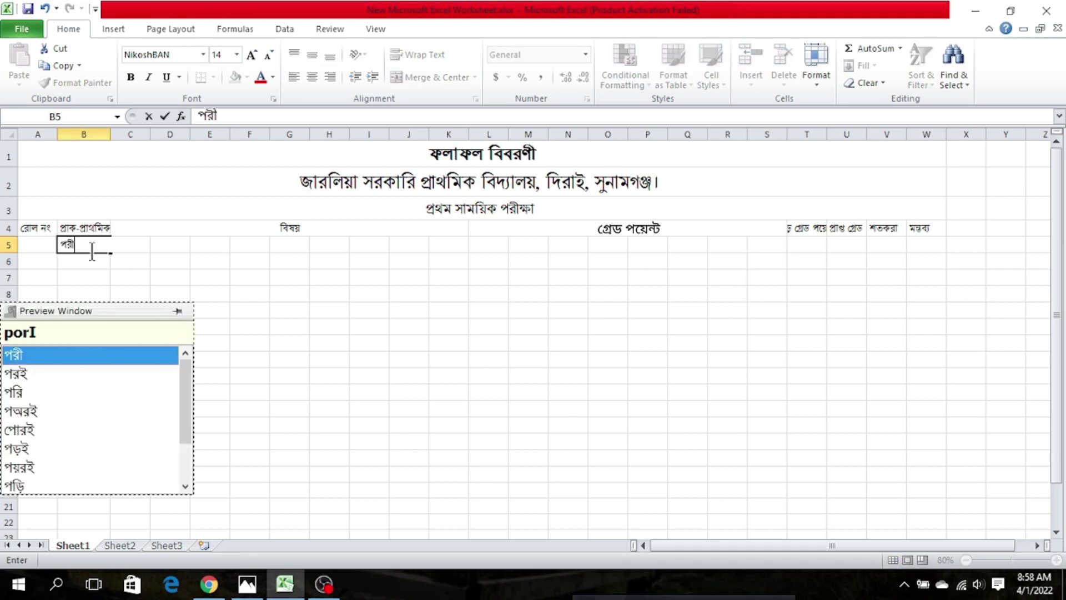
pyautogui.write('kkha')
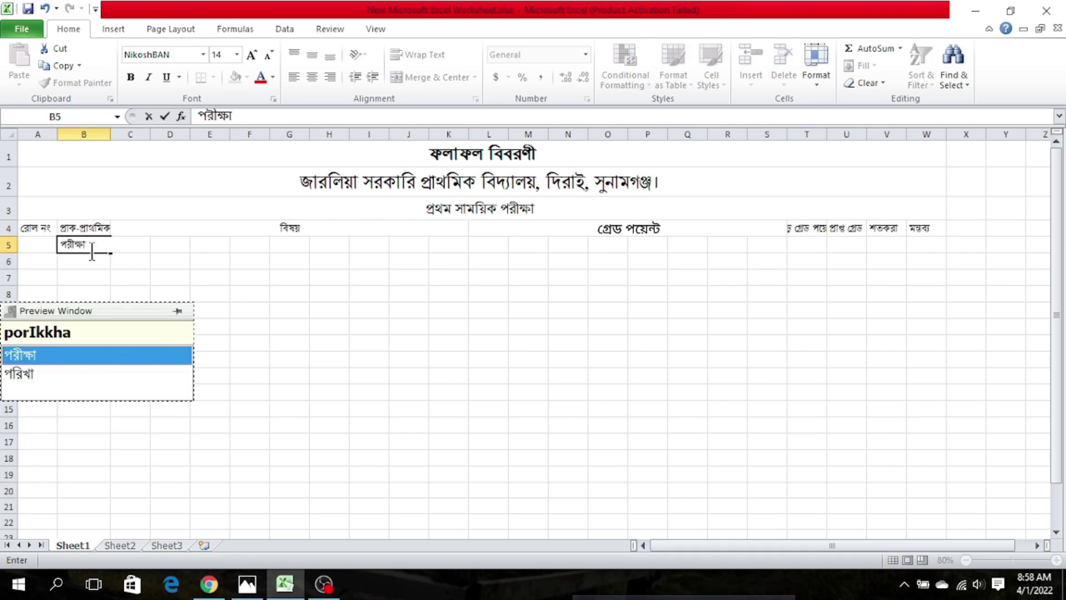
pyautogui.write('rrth')
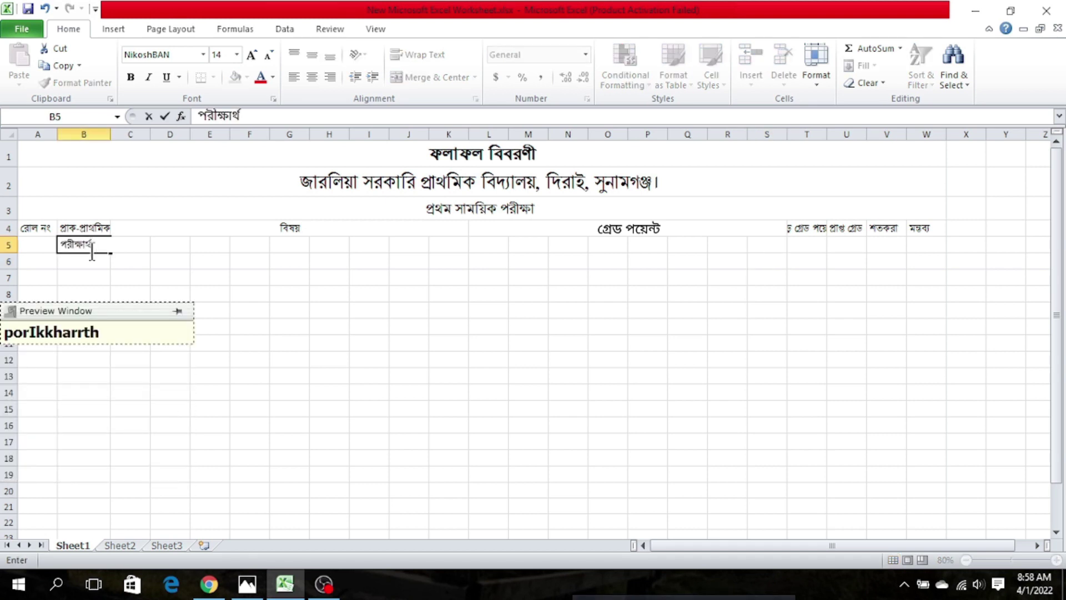
pyautogui.write('Ir nam')
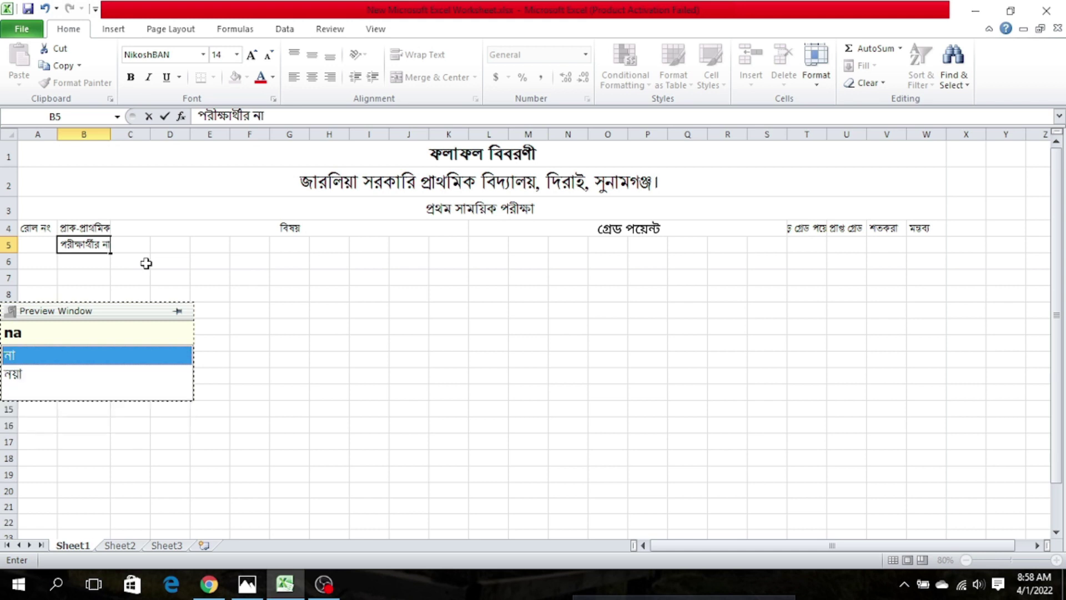
pyautogui.click(163, 255)
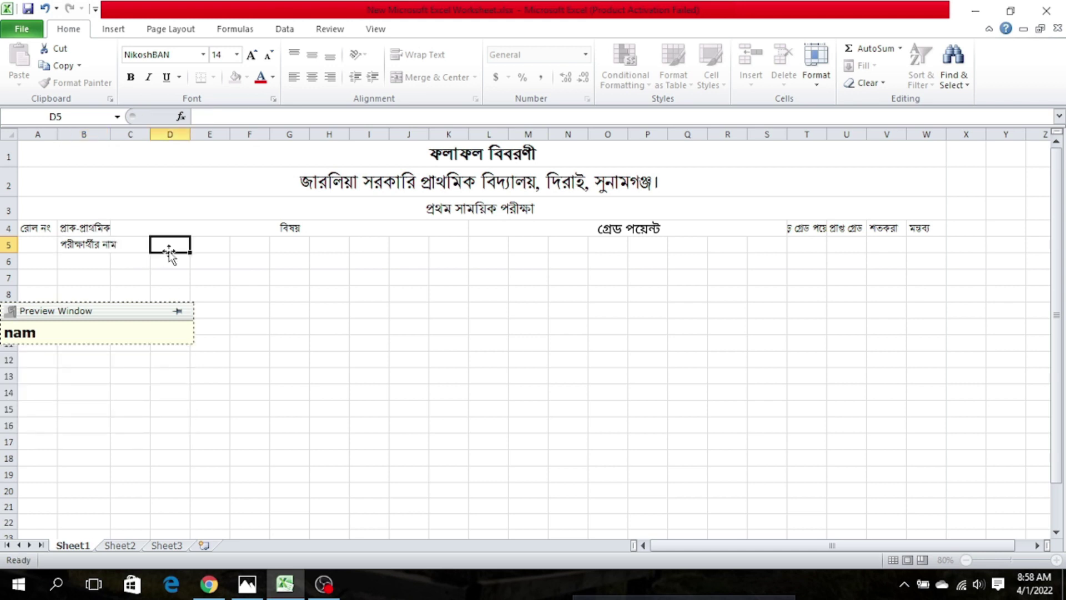
# Enter the subject names "বাংলা" in C5 and "গণিত" in D5, under the merged subject heading
pyautogui.click(132, 245)
pyautogui.write('bangla')
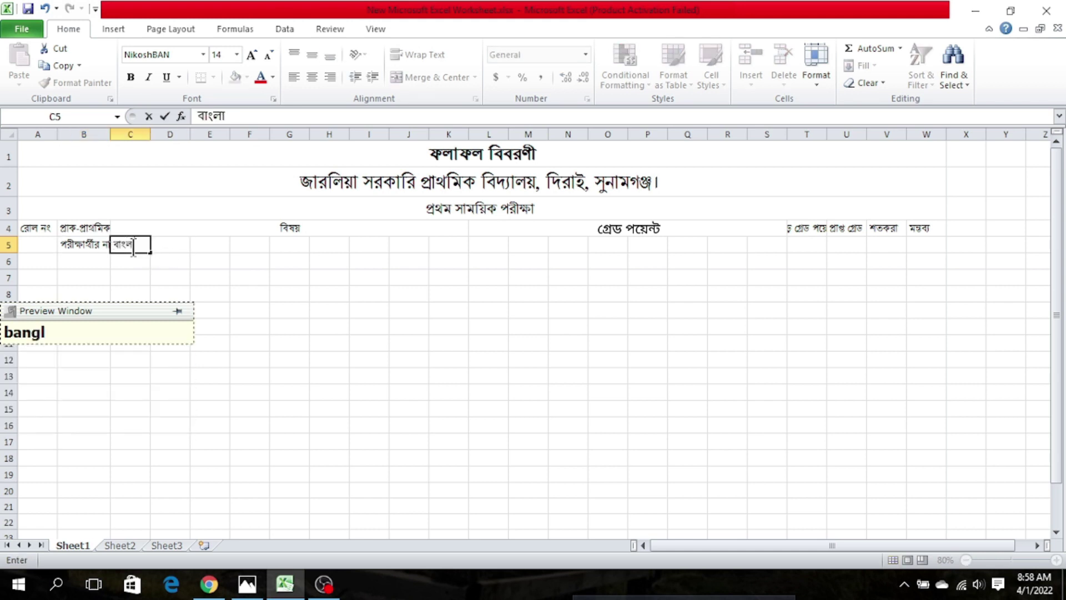
pyautogui.click(171, 248)
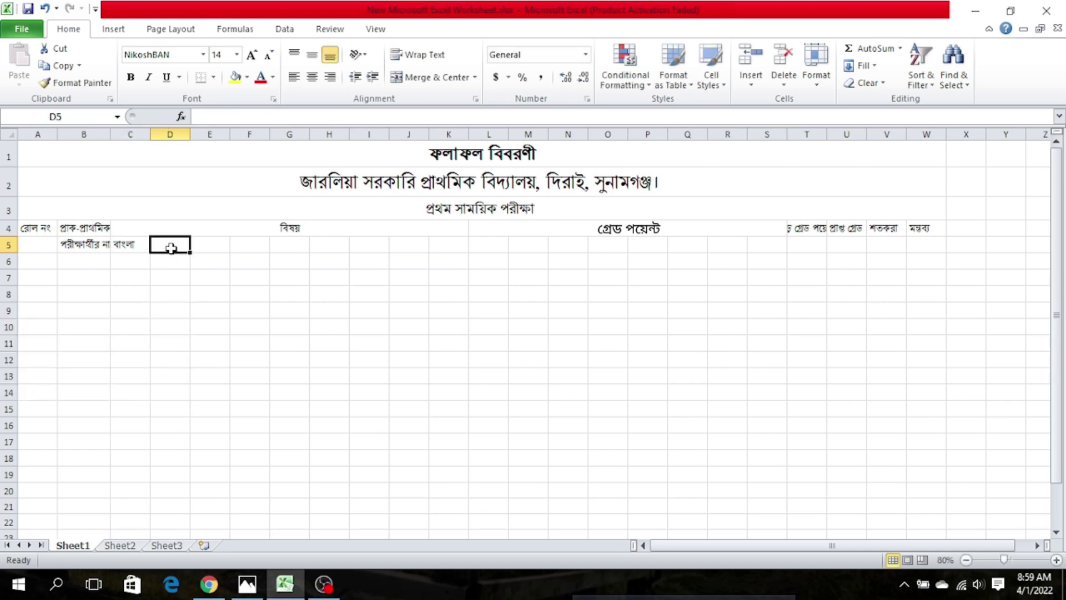
pyautogui.write('go')
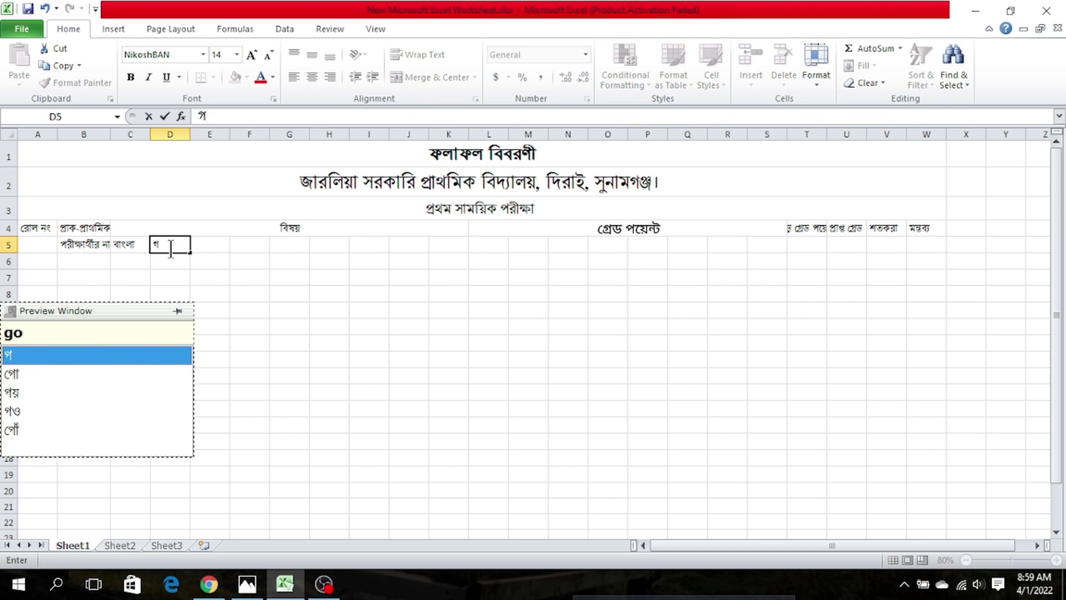
pyautogui.write('Nit')
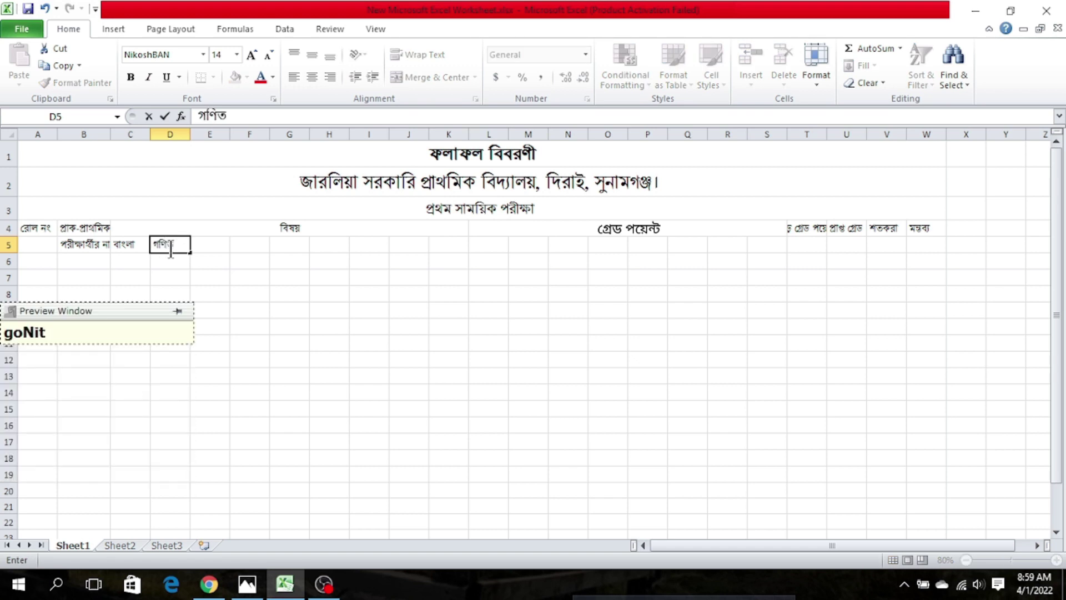
# Enter the subject names "ইংরেজি" in E5 and "বাওবি" in F5
pyautogui.click(215, 245)
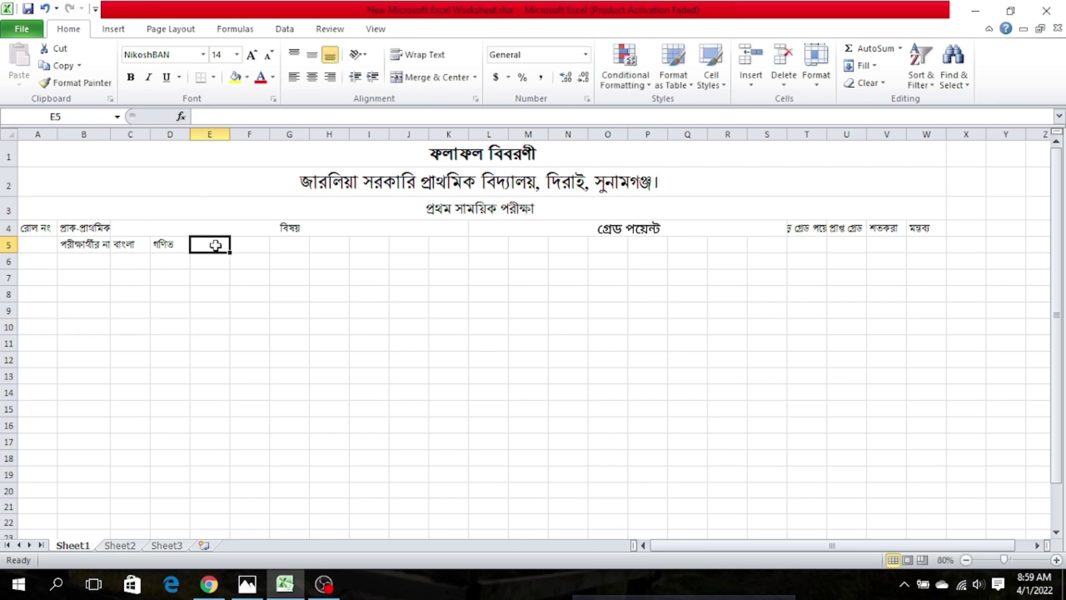
pyautogui.write('ingre')
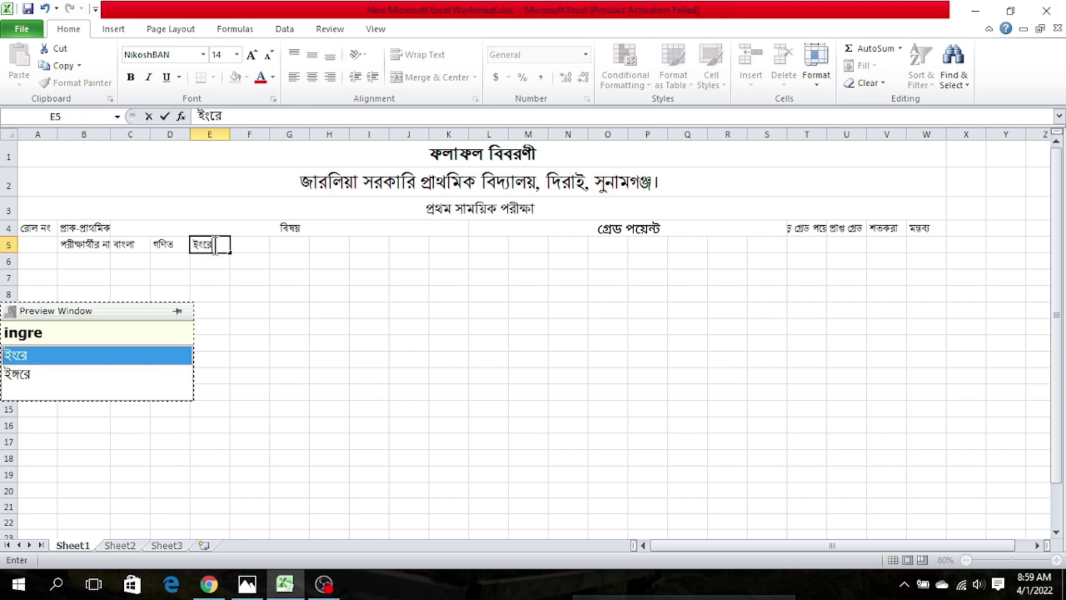
pyautogui.write('ji')
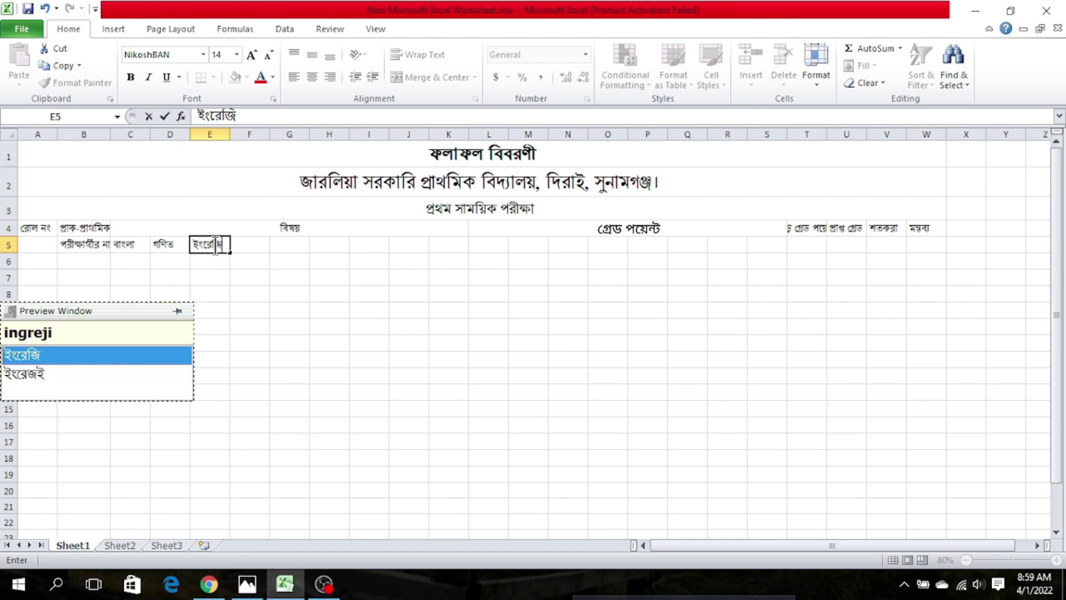
pyautogui.press('Tab')
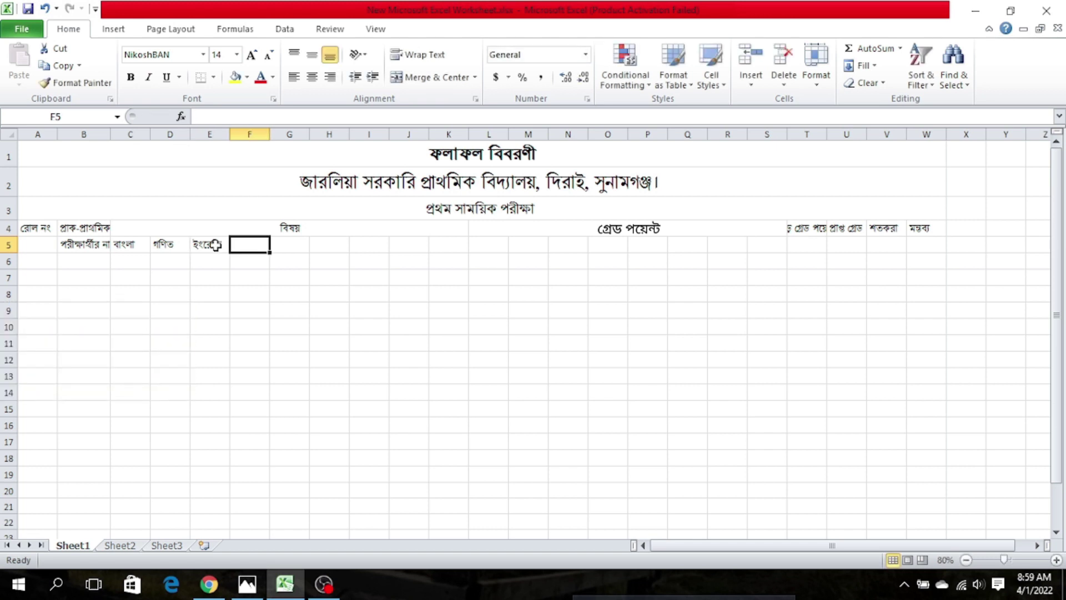
pyautogui.write('baObi')
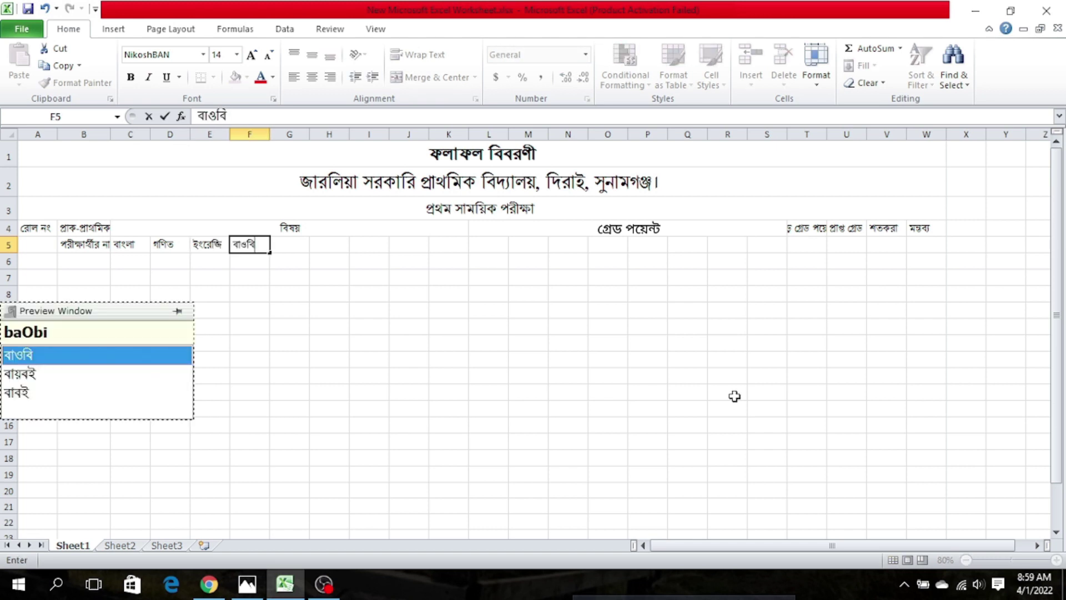
# Enter the subject names "বিজ্ঞান" in G5 and "ধর্ম" in H5
pyautogui.click(295, 247)
pyautogui.write('bi')
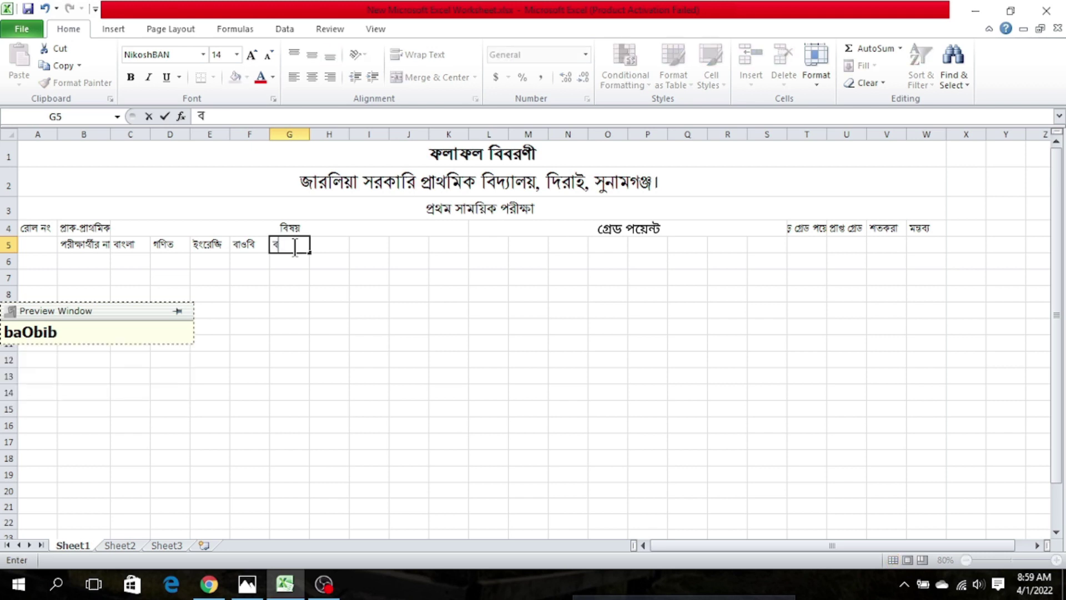
pyautogui.write('ggan')
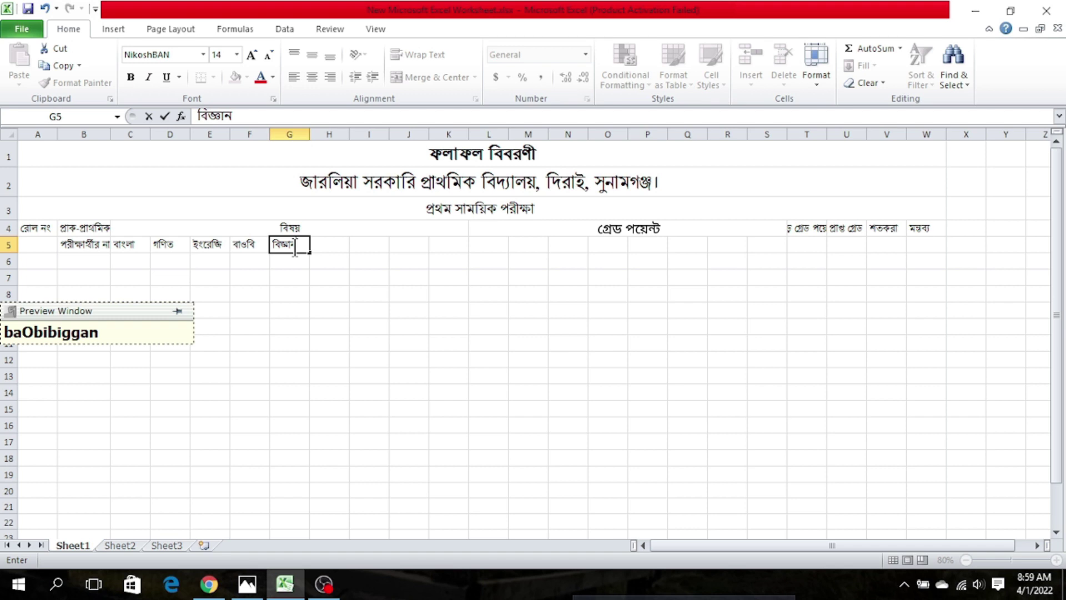
pyautogui.press('Tab')
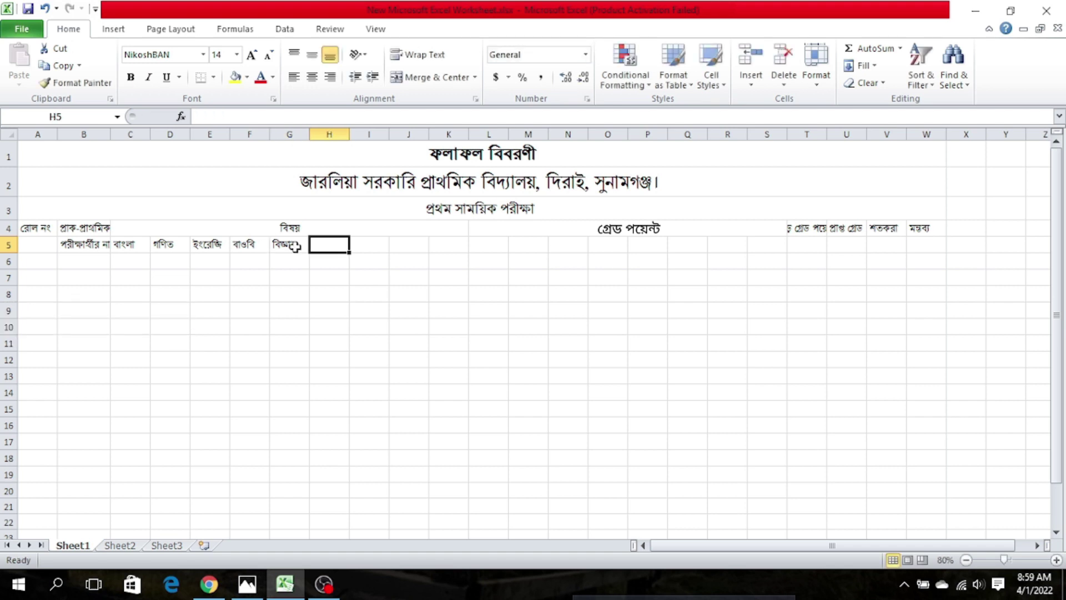
pyautogui.write('dho')
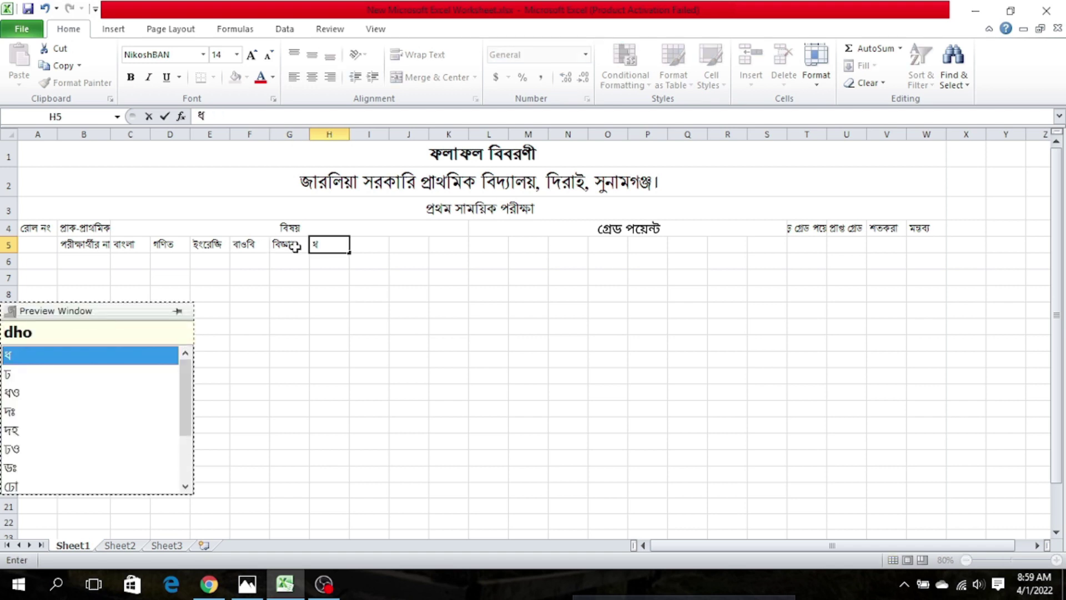
pyautogui.write('rrm')
pyautogui.press('Tab')
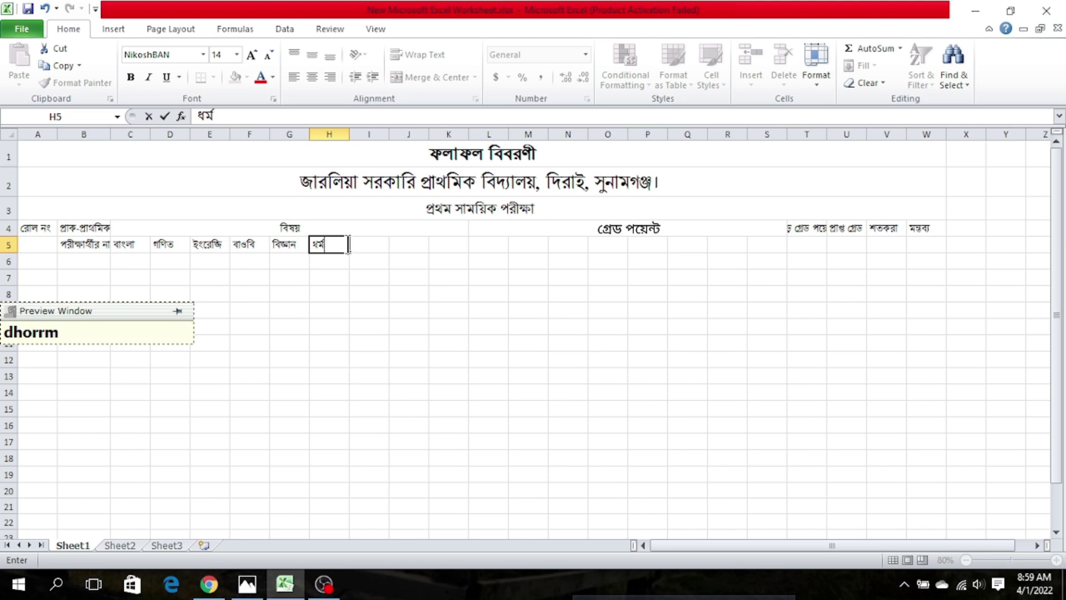
# Enter the abbreviated subject names "চা কা স" in I5 and "শাঃশিঃ" in J5
pyautogui.write('ca ')
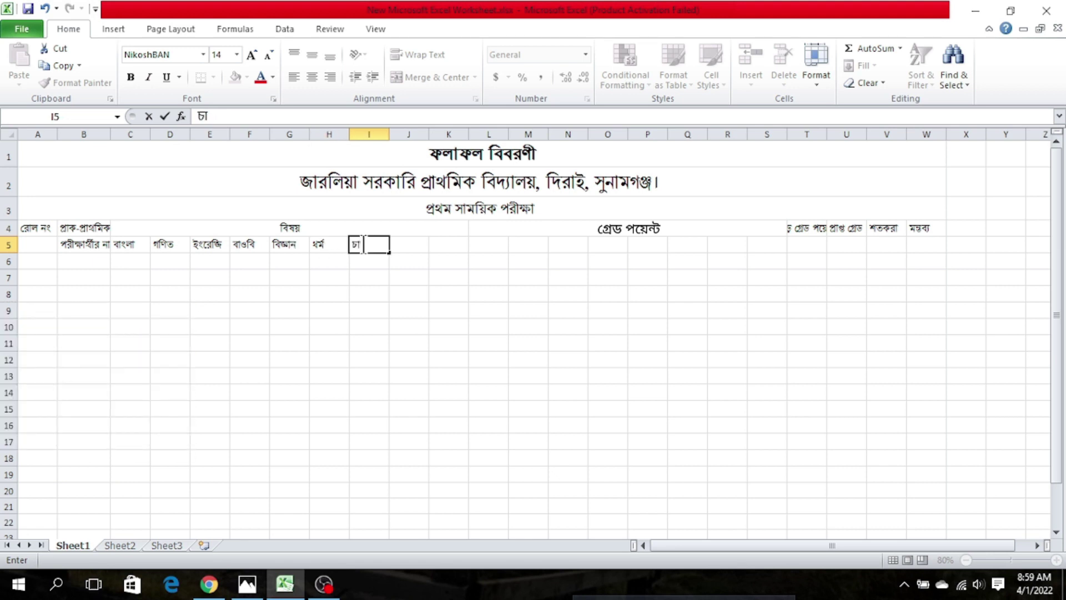
pyautogui.write('ka')
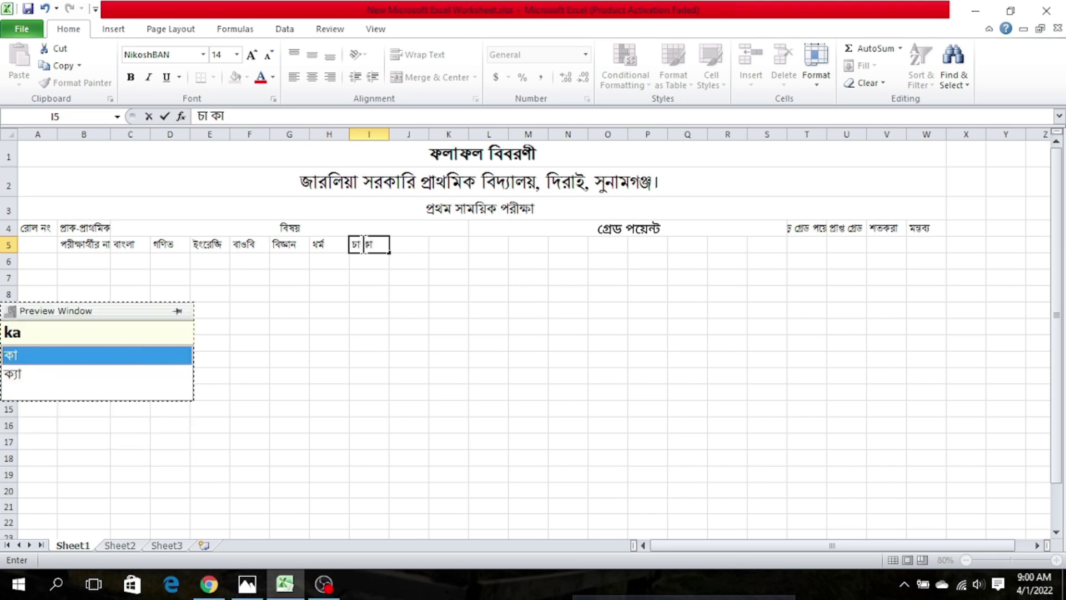
pyautogui.write(' s')
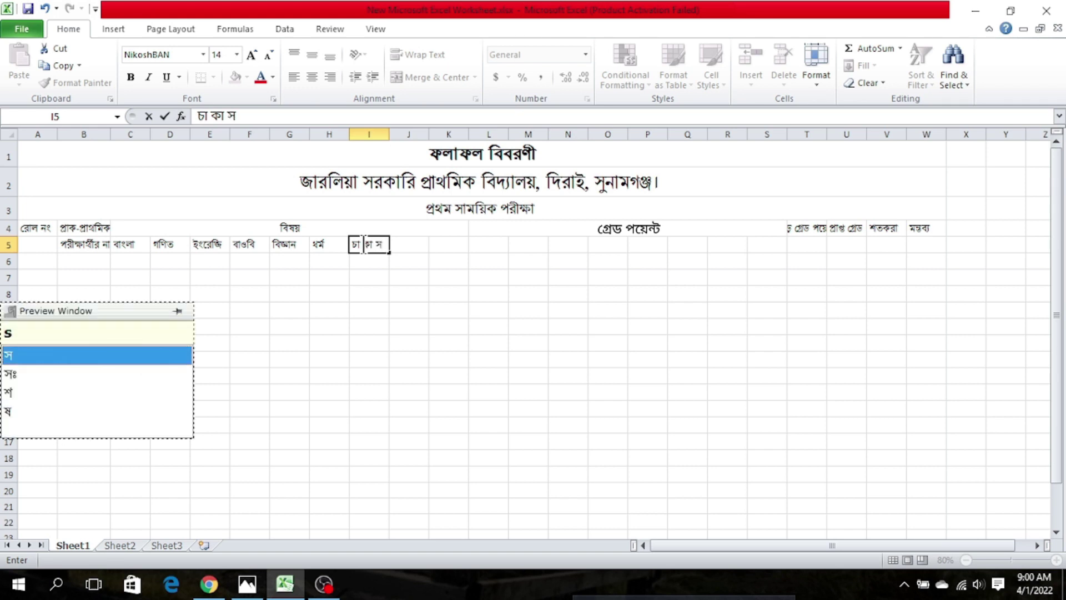
pyautogui.click(413, 247)
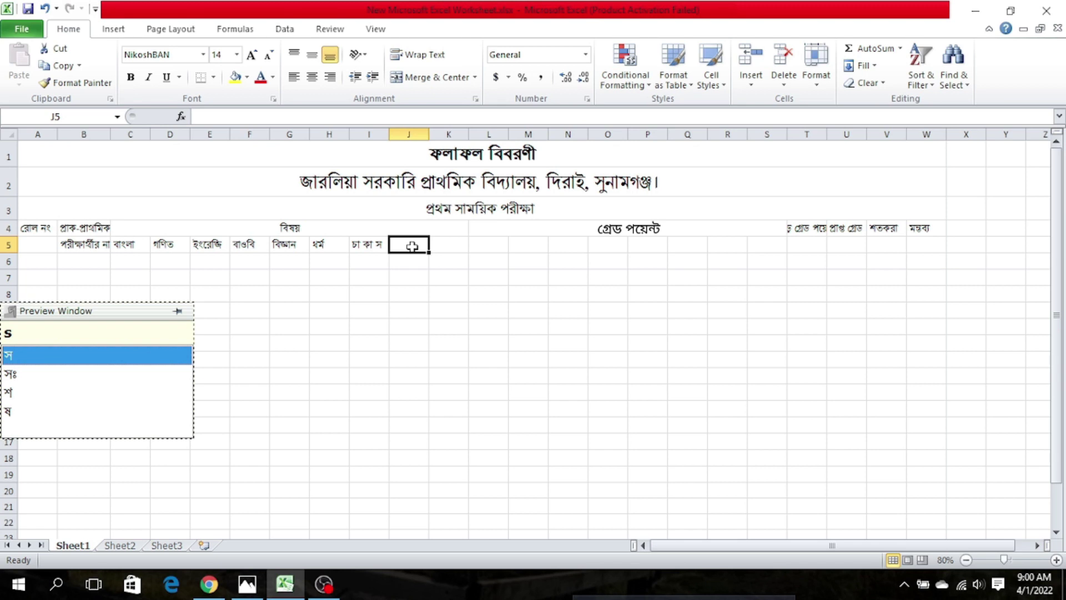
pyautogui.write('Sa')
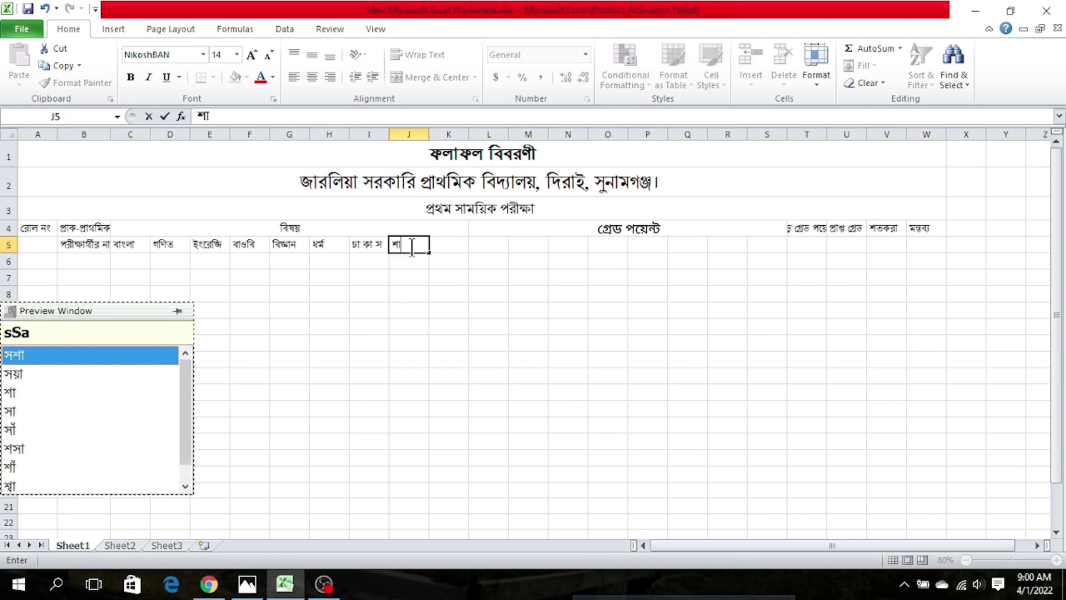
pyautogui.write(':')
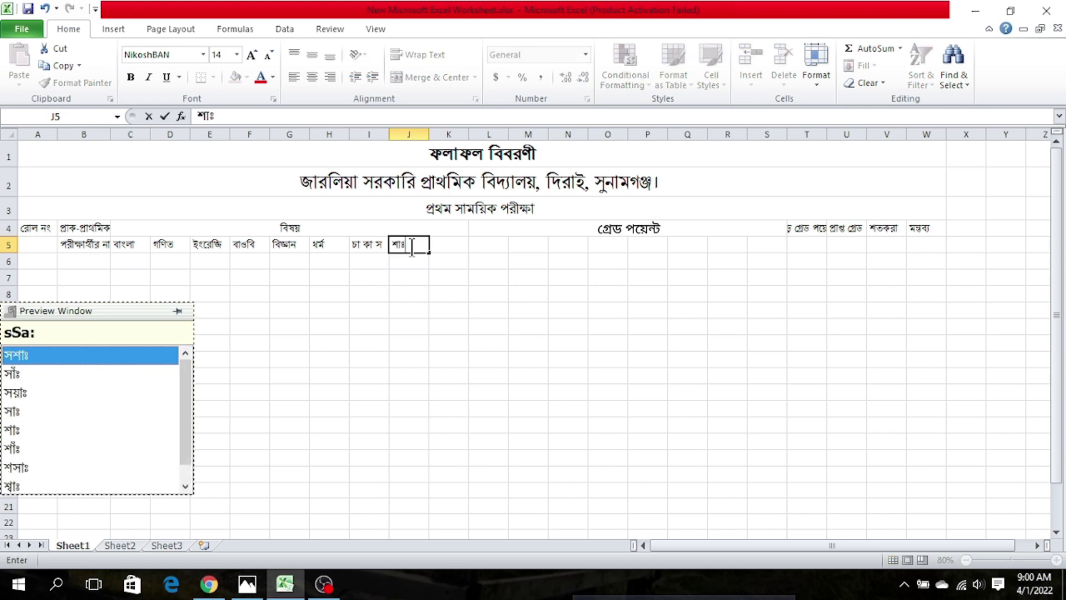
pyautogui.write('Si')
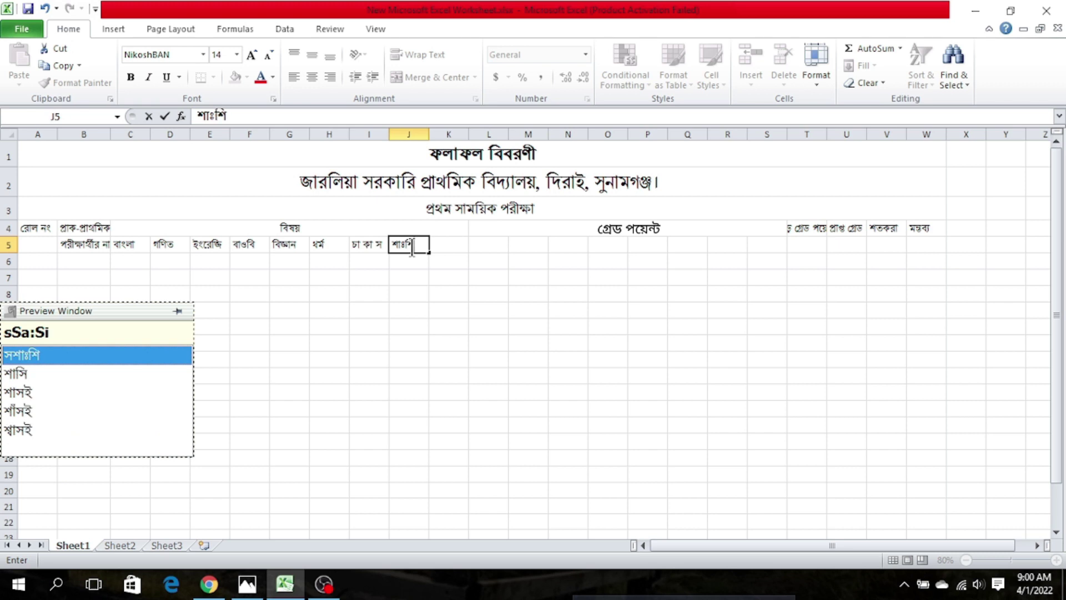
pyautogui.write(':')
# Enter the total label "মোট" in K5, after the last subject name
pyautogui.click(450, 246)
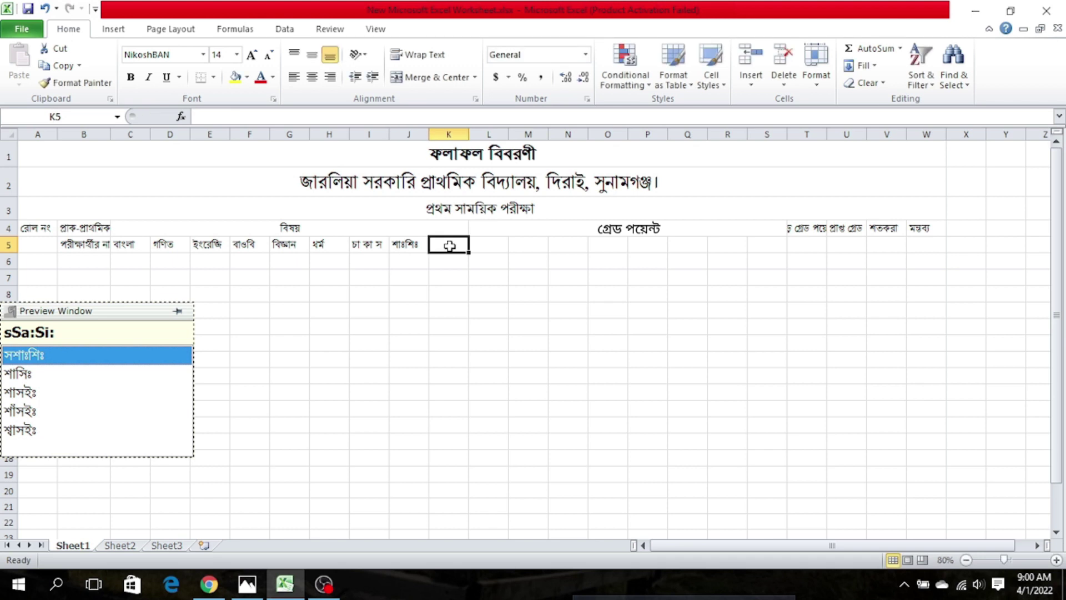
pyautogui.write('mOT')
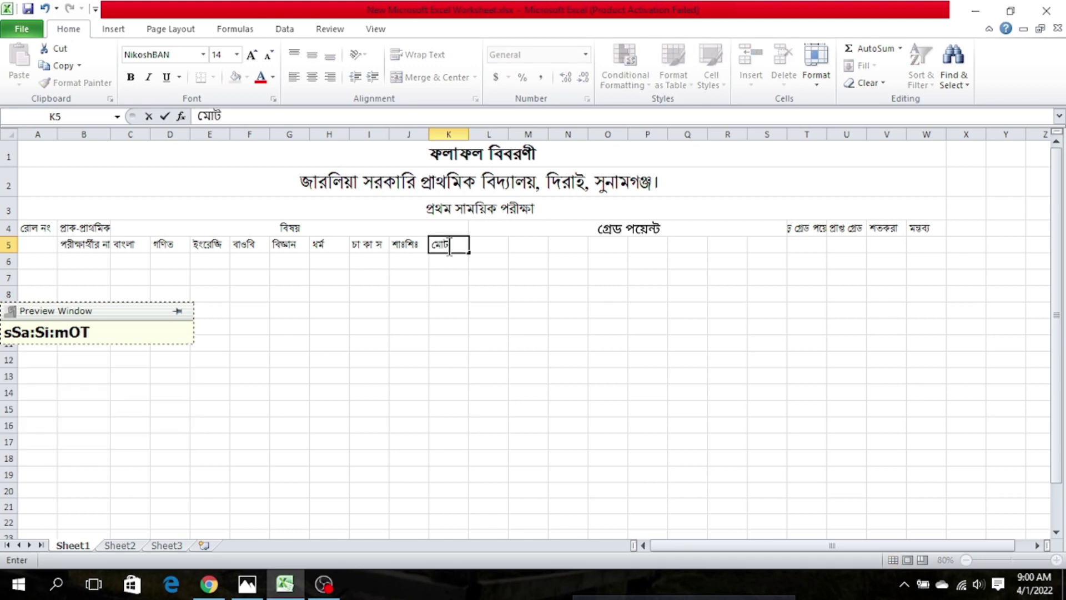
pyautogui.click(493, 247)
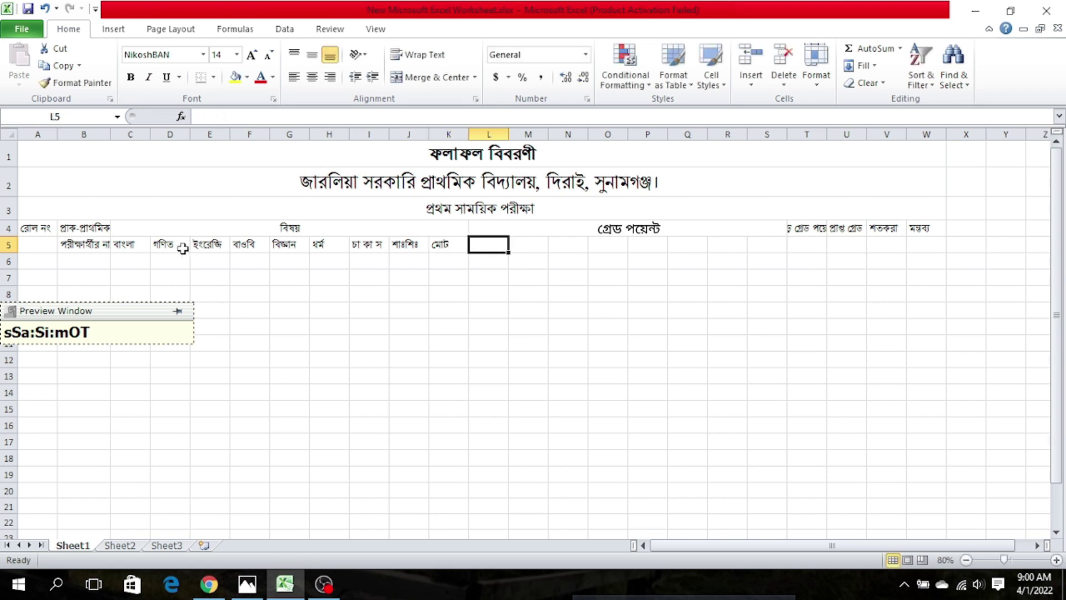
# Copy the eight subject names from C5:J5 into L5:S5, under the grade point heading
pyautogui.moveTo(127, 245); pyautogui.dragTo(399, 257)
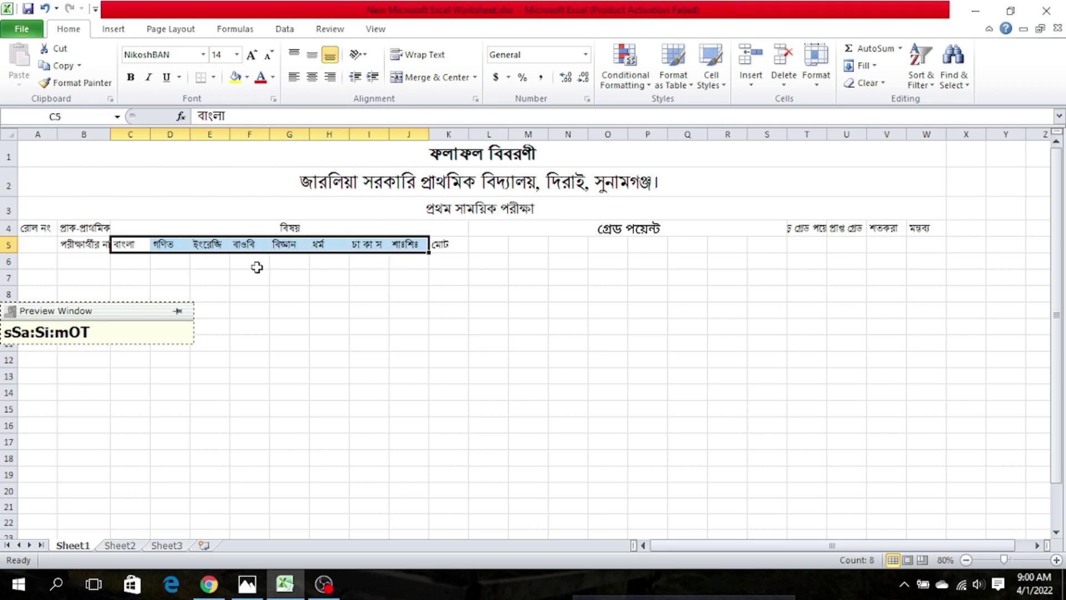
pyautogui.hotkey('ctrl', 'c')
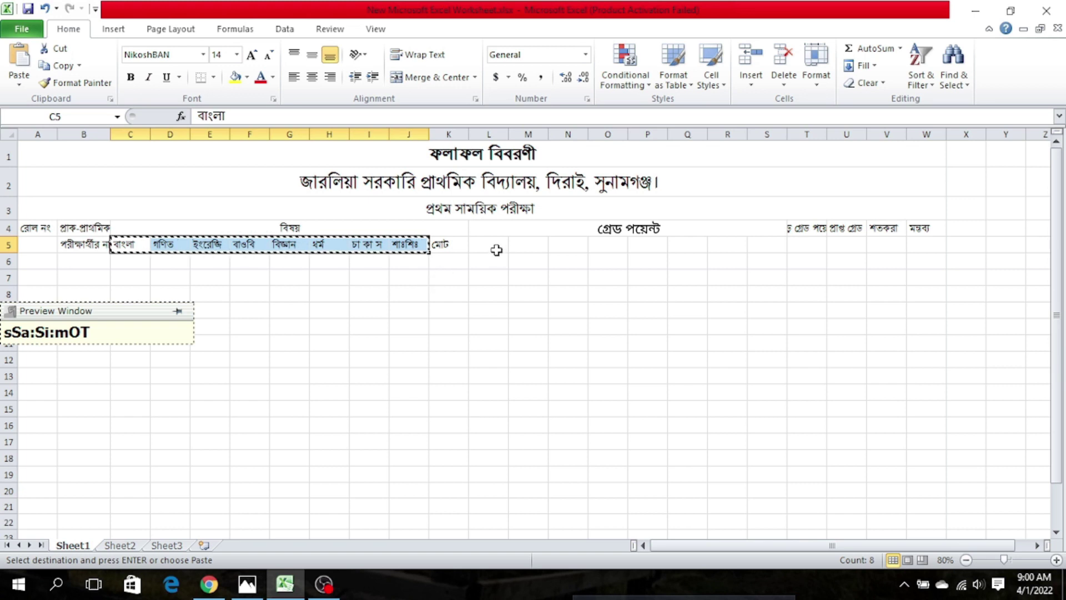
pyautogui.moveTo(497, 250); pyautogui.dragTo(760, 250)
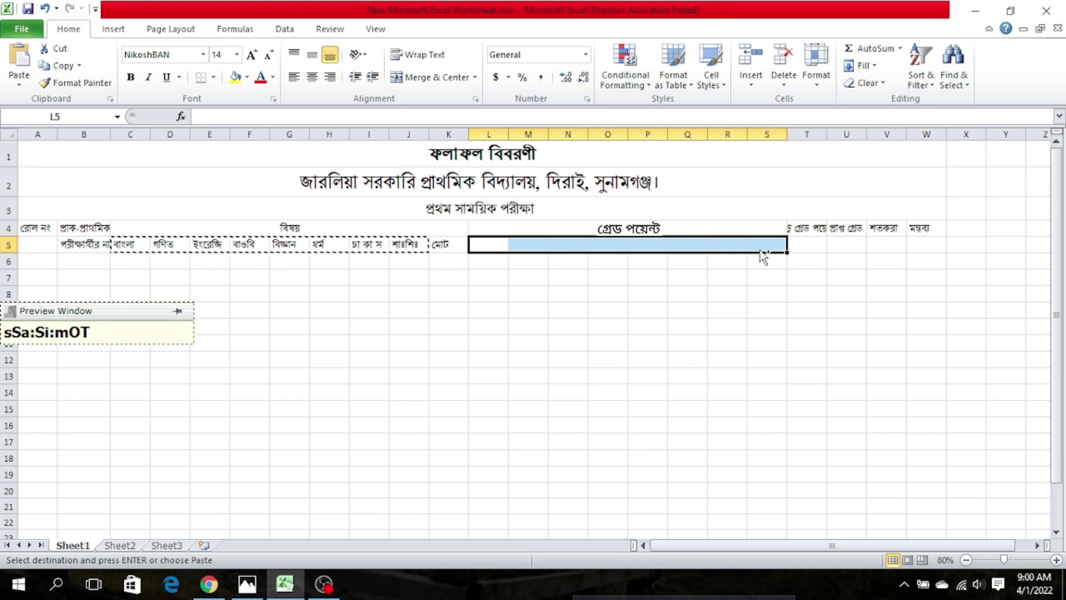
pyautogui.hotkey('ctrl', 'v')
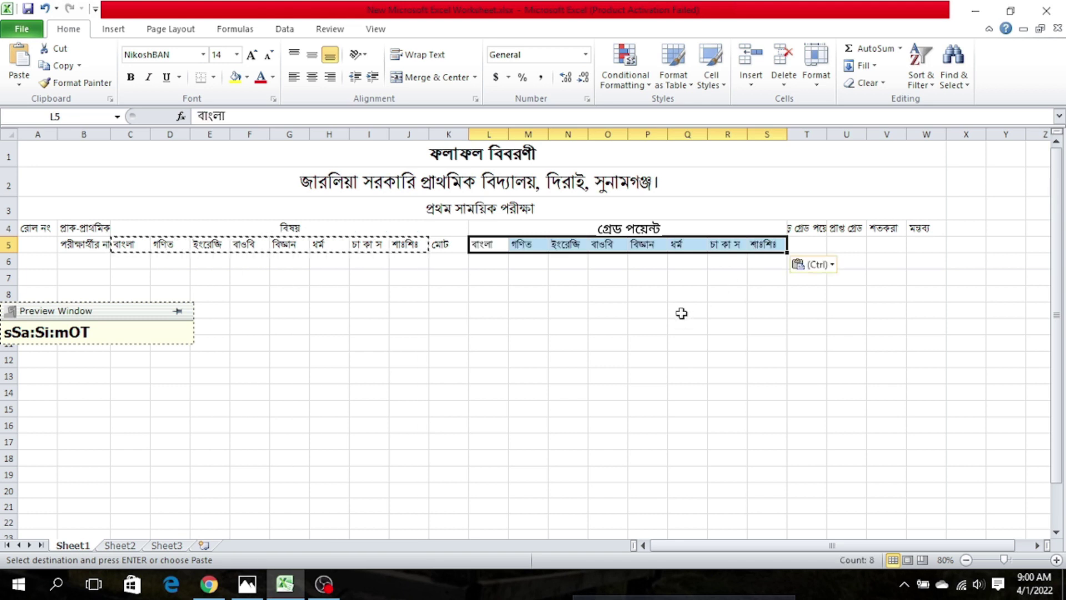
pyautogui.click(40, 244)
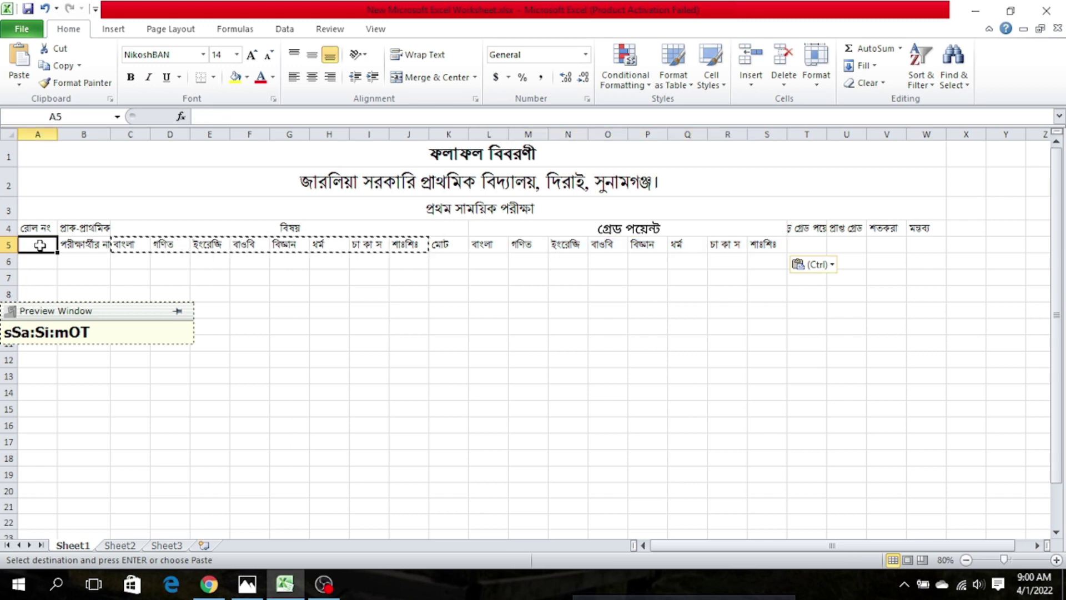
pyautogui.press('ctrl')
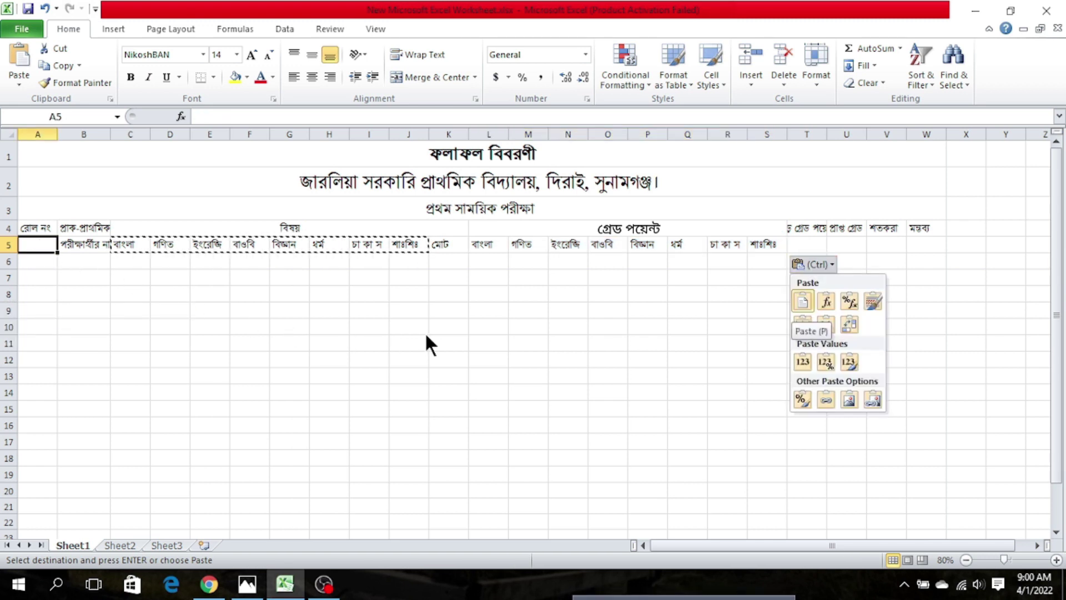
pyautogui.press('Escape')
pyautogui.click(795, 244)
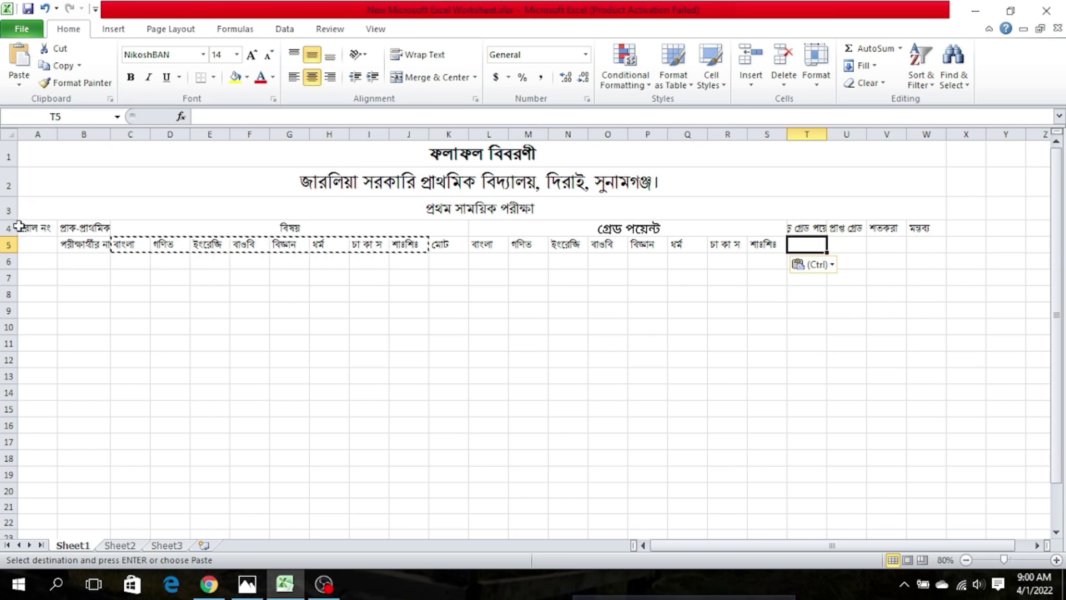
# Apply All Borders to the result table, from the heading row at A4 across to column W and down past row 22
pyautogui.moveTo(30, 227); pyautogui.dragTo(911, 558)
pyautogui.scroll(2, 395, 346)
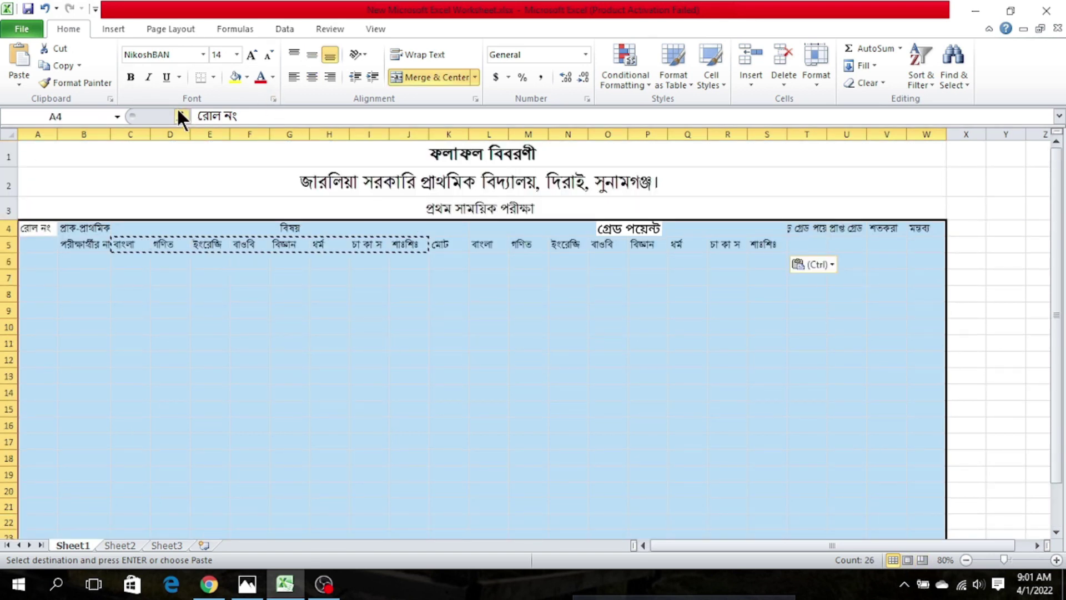
pyautogui.click(213, 76)
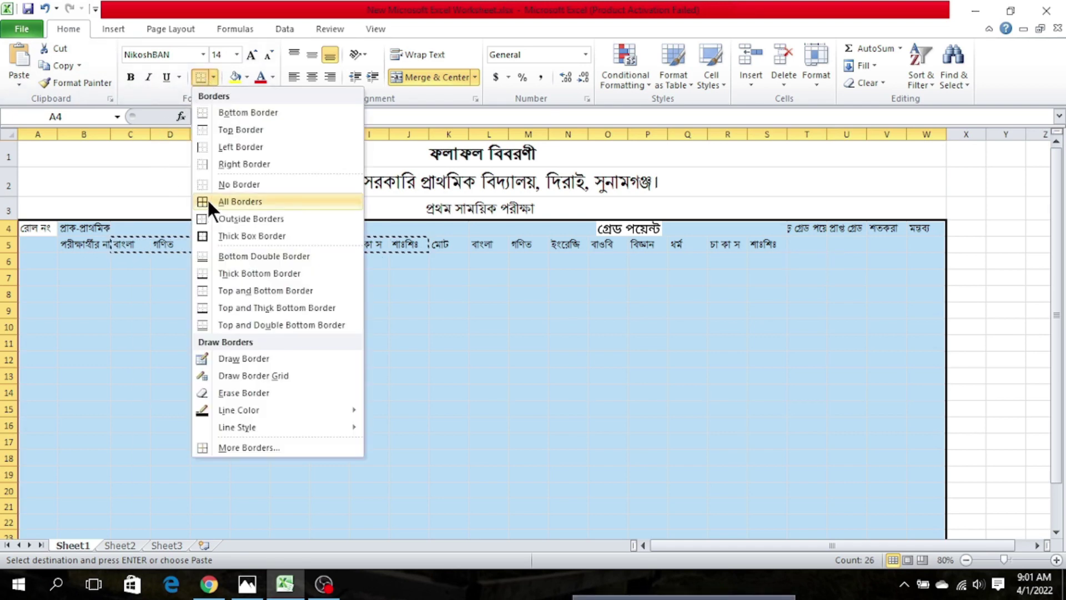
pyautogui.click(231, 200)
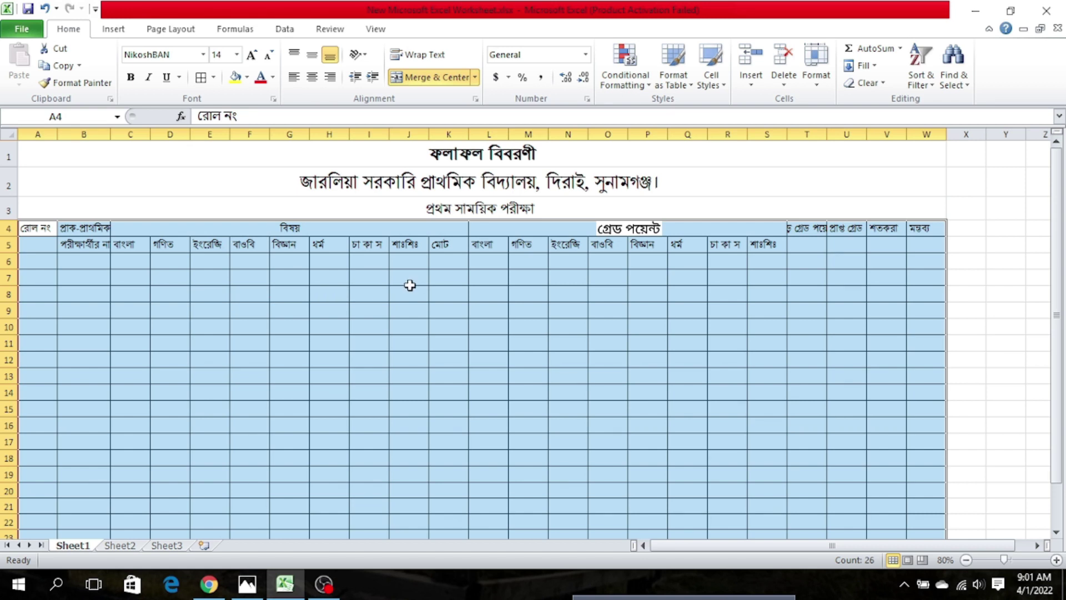
pyautogui.click(581, 229)
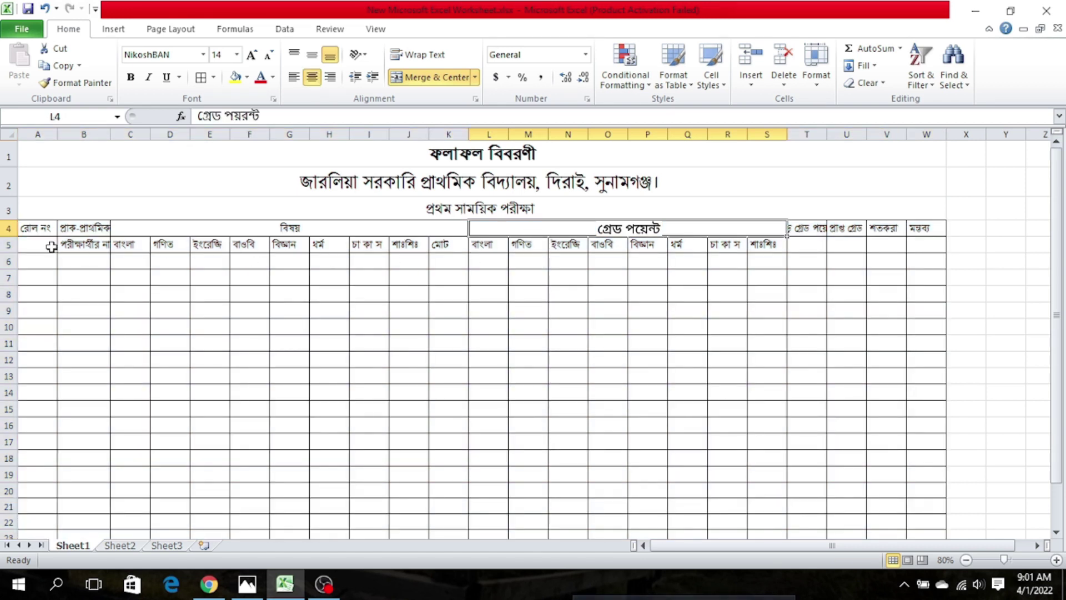
# Center the two heading rows A4:W5 horizontally and align them to the middle vertically
pyautogui.moveTo(50, 245); pyautogui.dragTo(919, 229)
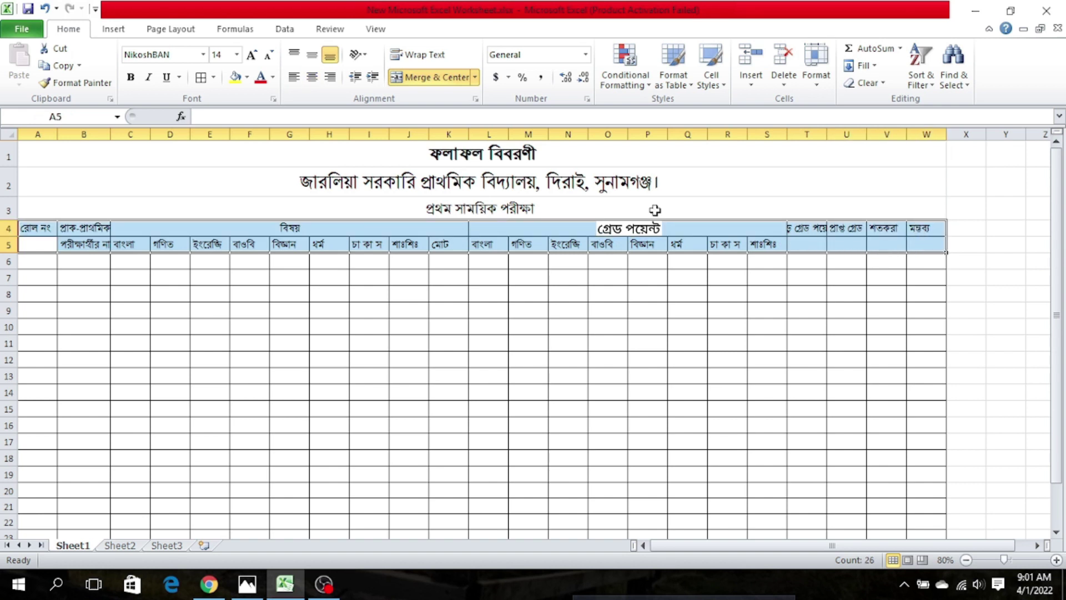
pyautogui.click(312, 77)
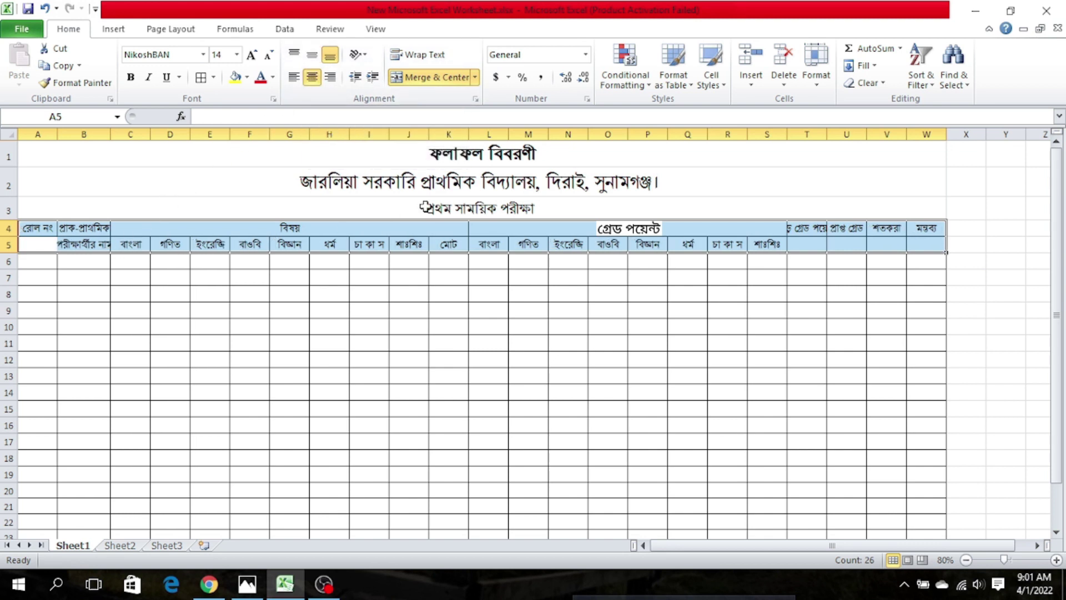
pyautogui.click(310, 53)
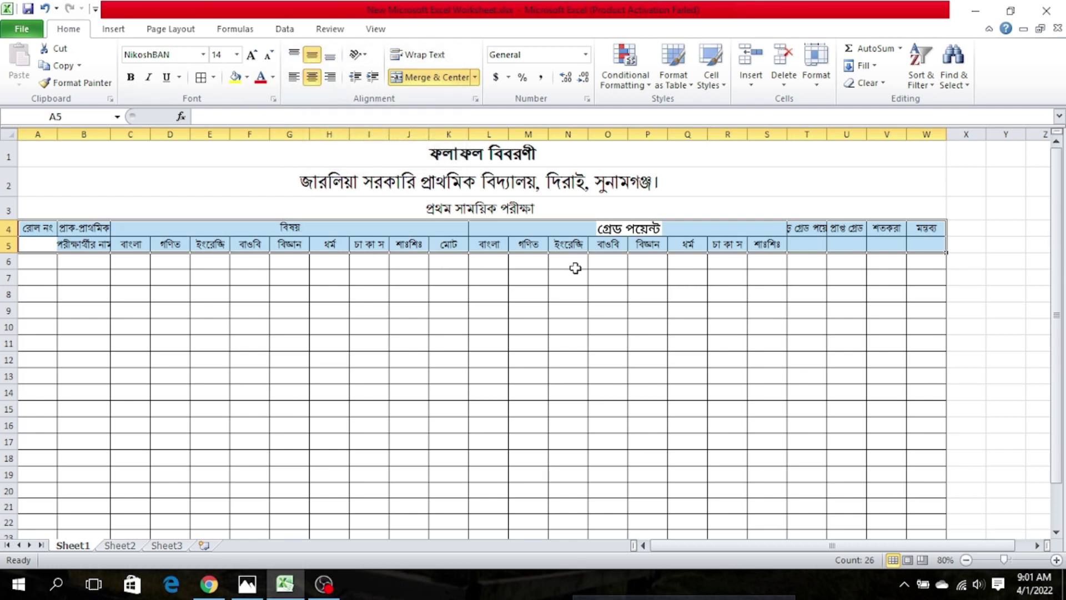
# Merge and center the average grade point heading "গড় গ্রেড পয়েন্ট" across T4:T5 and wrap its text
pyautogui.click(812, 229)
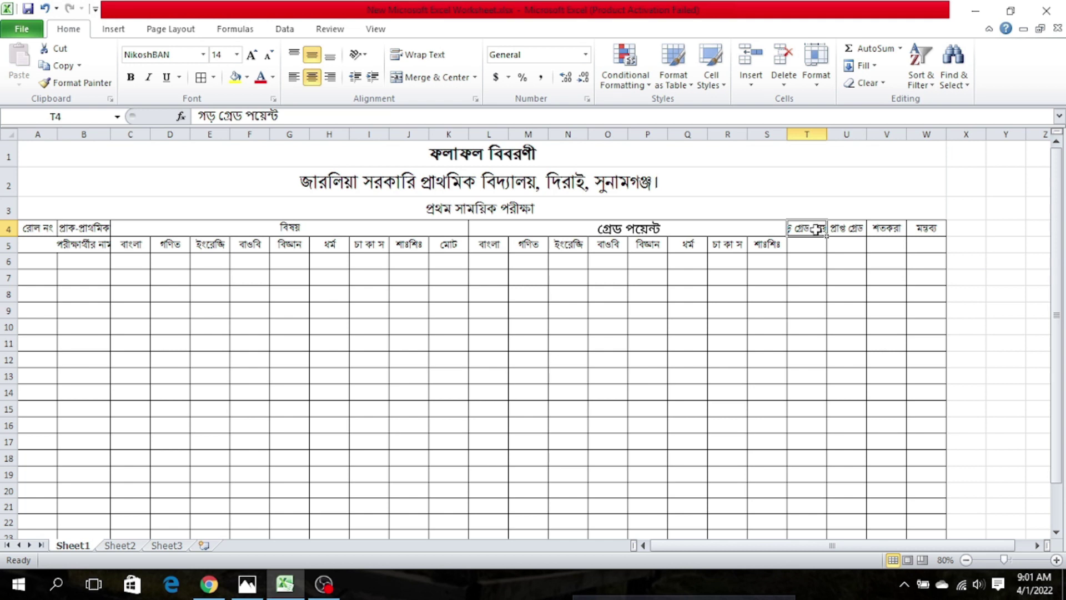
pyautogui.moveTo(816, 229); pyautogui.dragTo(818, 241)
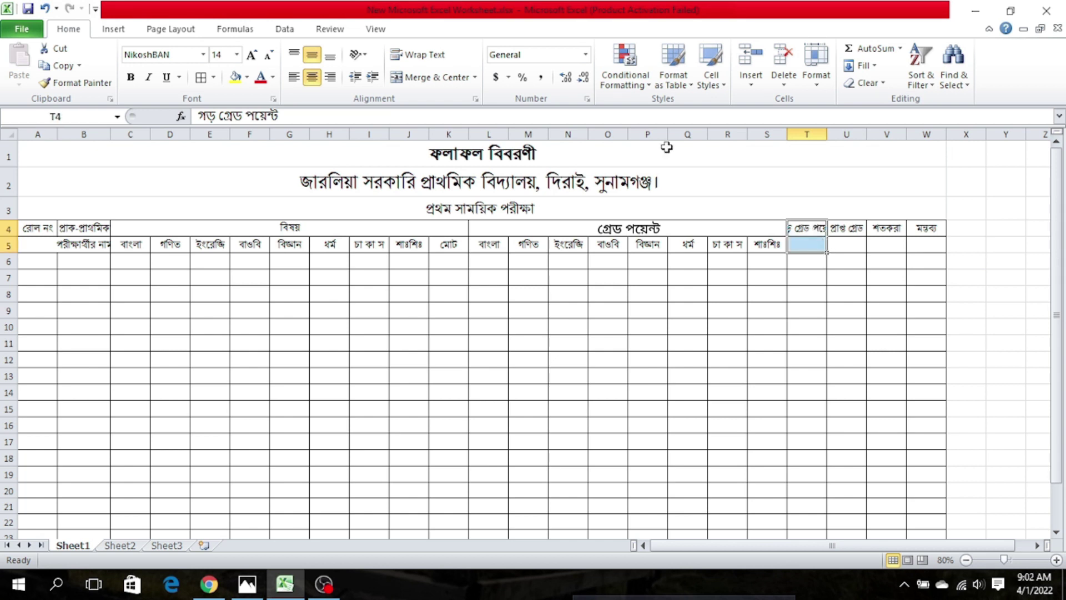
pyautogui.click(454, 75)
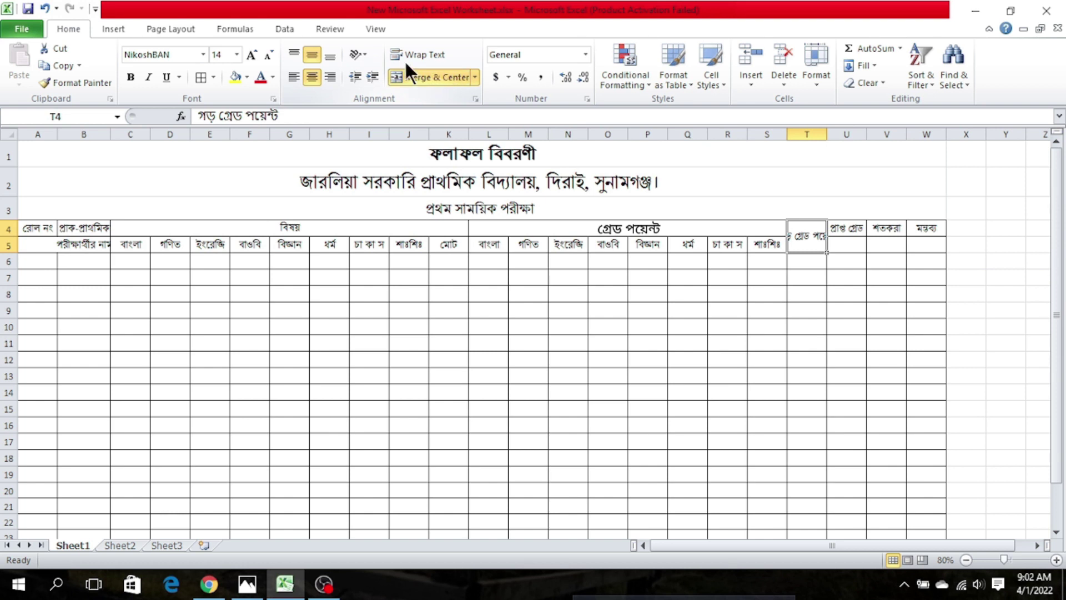
pyautogui.click(428, 55)
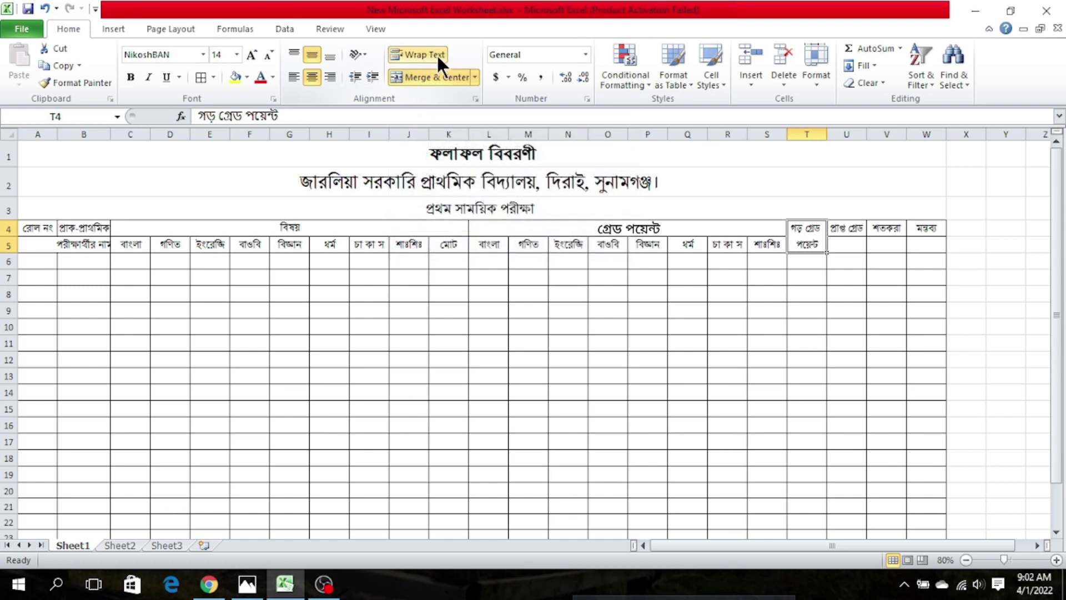
# Merge and center the heading "প্রাপ্ত গ্রেড" across U4:U5 and the heading "শতকরা" across V4:V5
pyautogui.click(853, 231)
pyautogui.moveTo(853, 230); pyautogui.dragTo(850, 237)
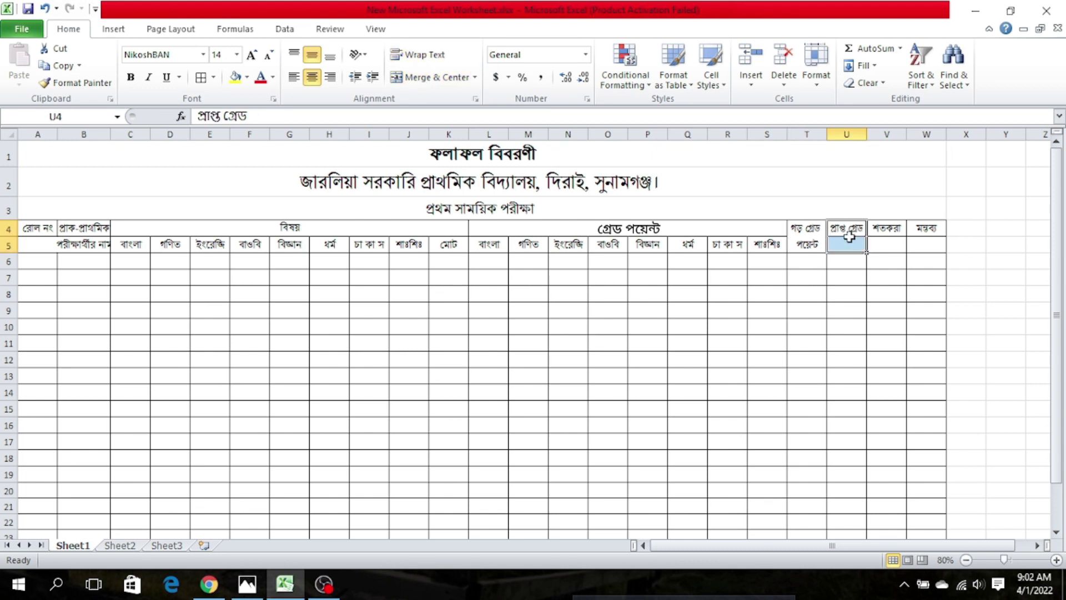
pyautogui.click(431, 53)
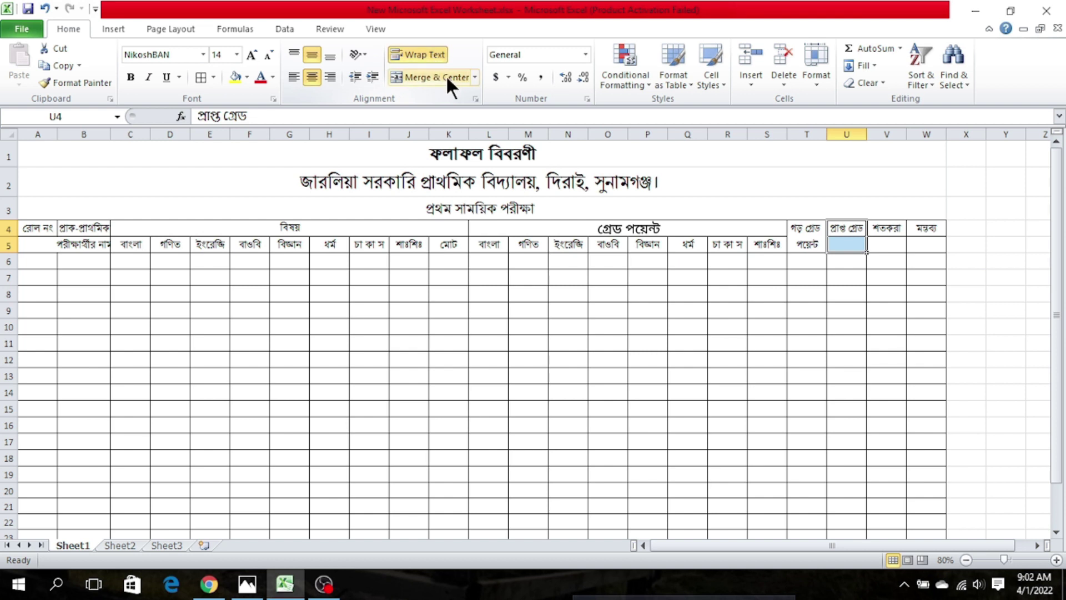
pyautogui.click(446, 72)
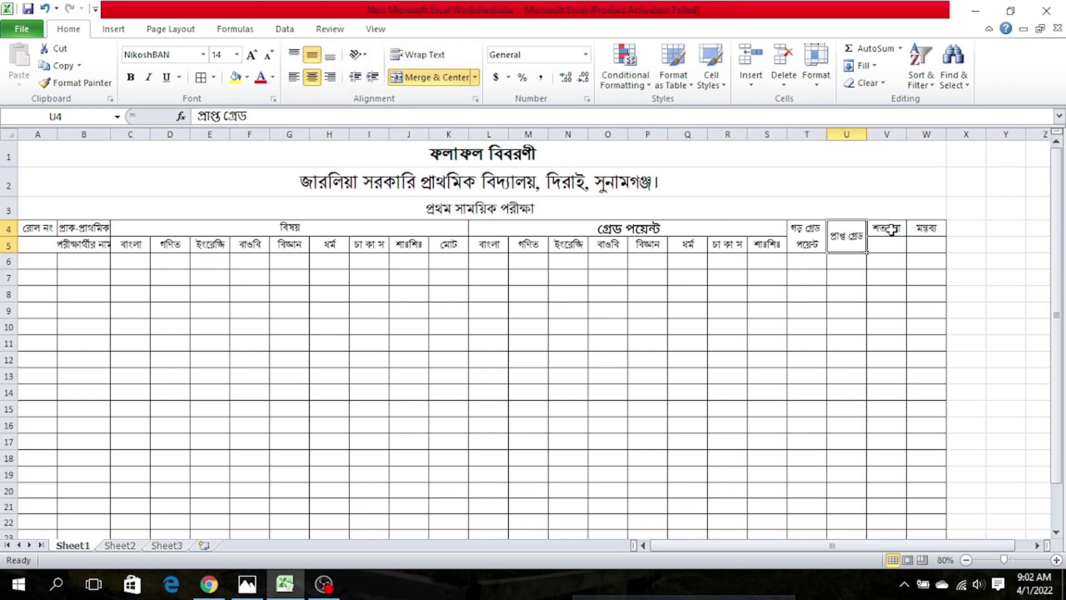
pyautogui.moveTo(892, 230); pyautogui.dragTo(890, 245)
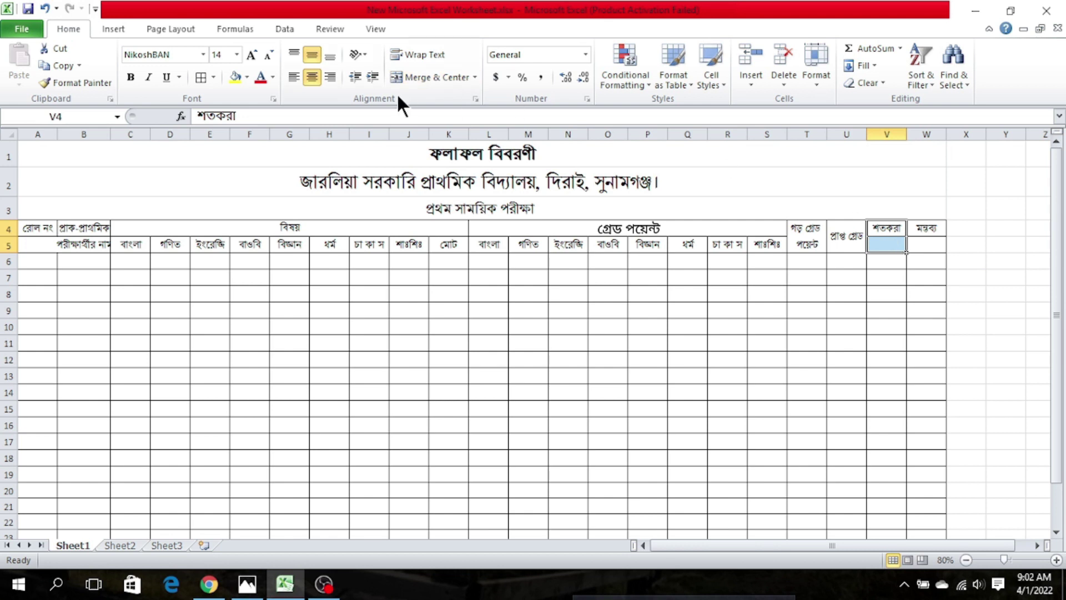
pyautogui.click(435, 75)
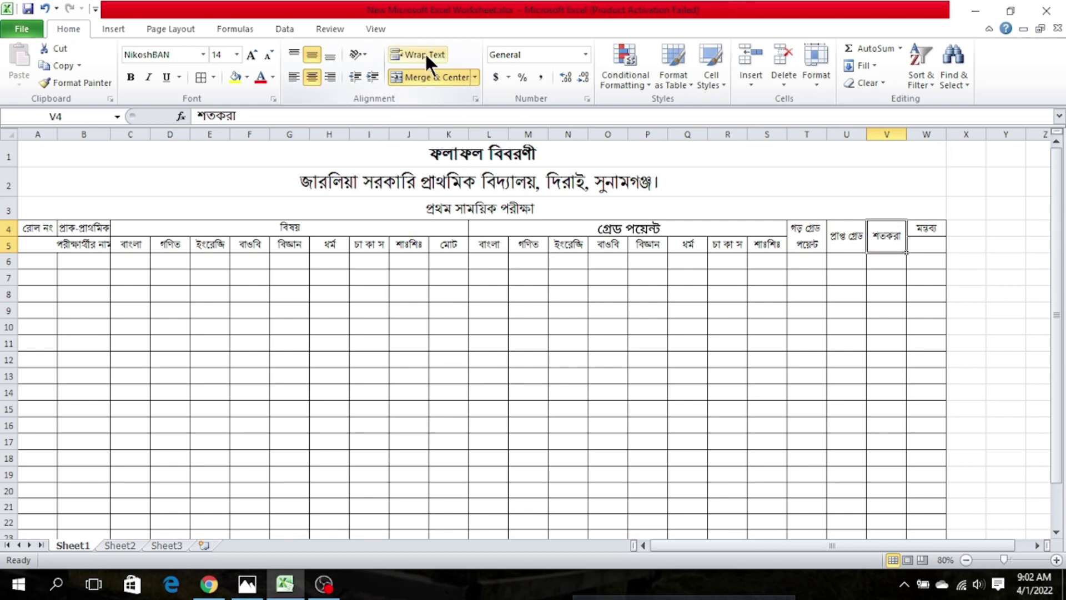
# Merge and center the remarks heading "মন্তব্য" across W4:W5
pyautogui.click(928, 230)
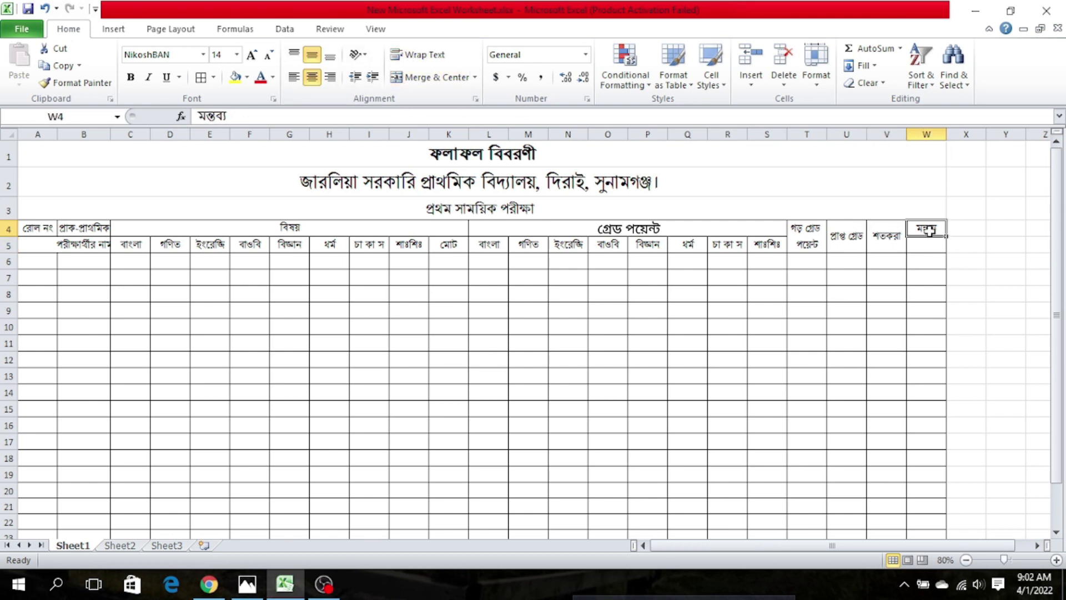
pyautogui.doubleClick(928, 230)
pyautogui.doubleClick(928, 232)
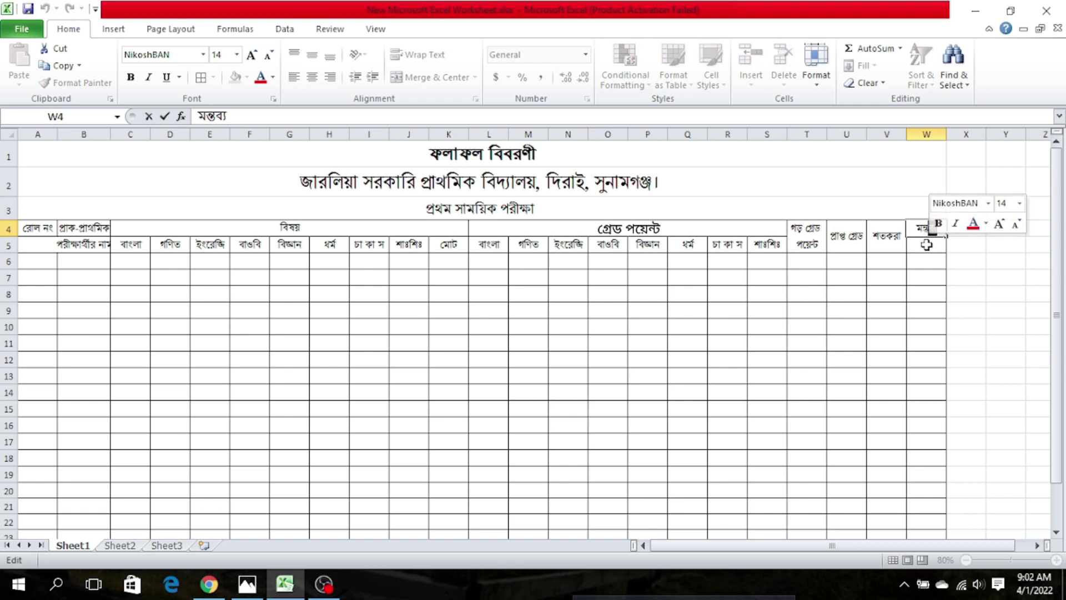
pyautogui.click(927, 245)
pyautogui.doubleClick(924, 232)
pyautogui.moveTo(924, 234); pyautogui.dragTo(922, 247)
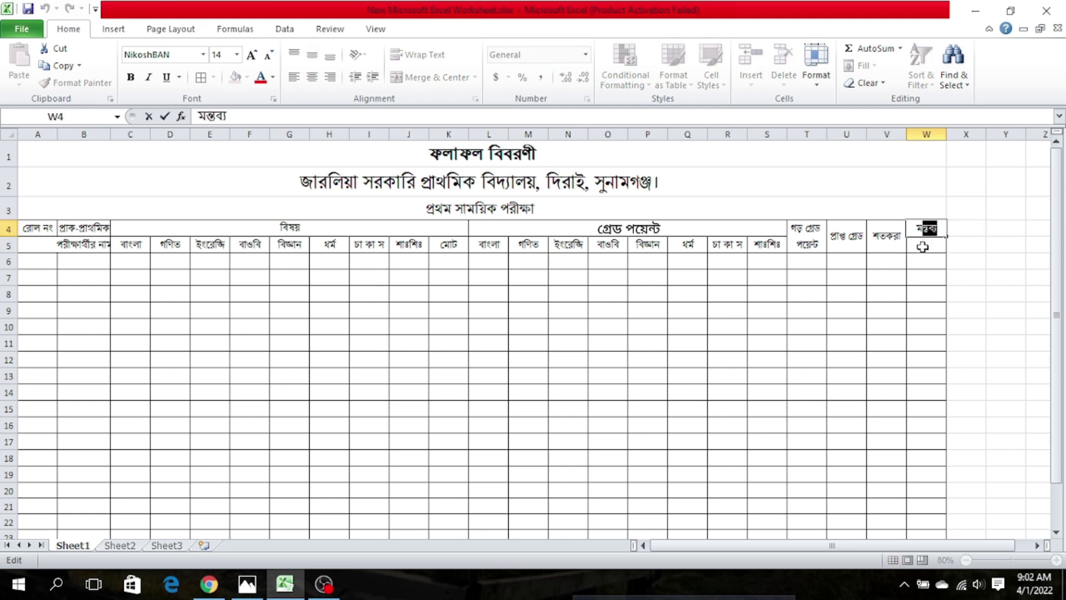
pyautogui.click(922, 247)
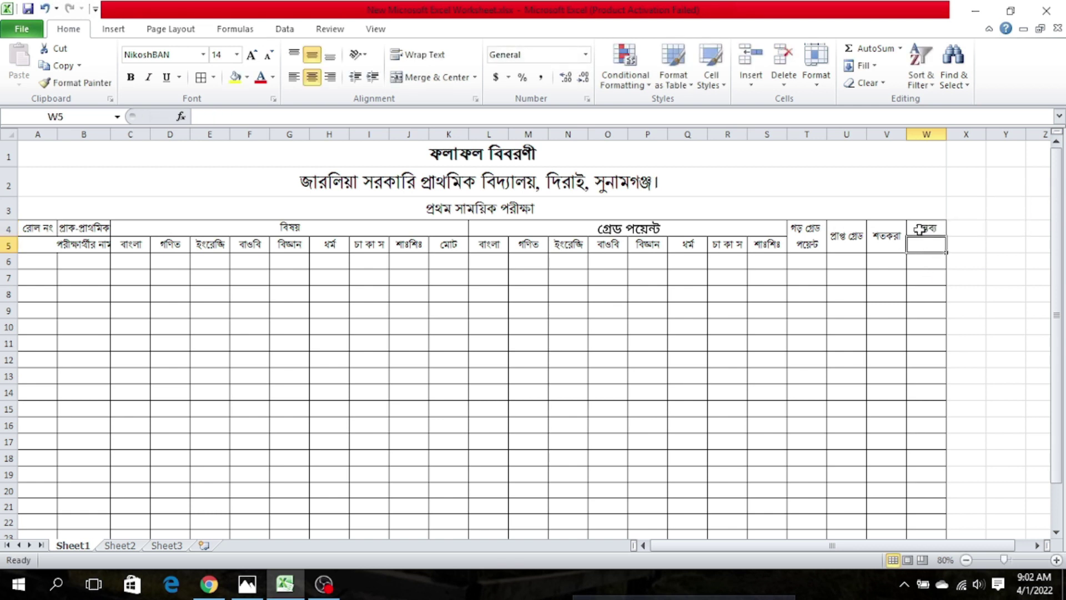
pyautogui.click(920, 229)
pyautogui.moveTo(919, 230); pyautogui.dragTo(915, 239)
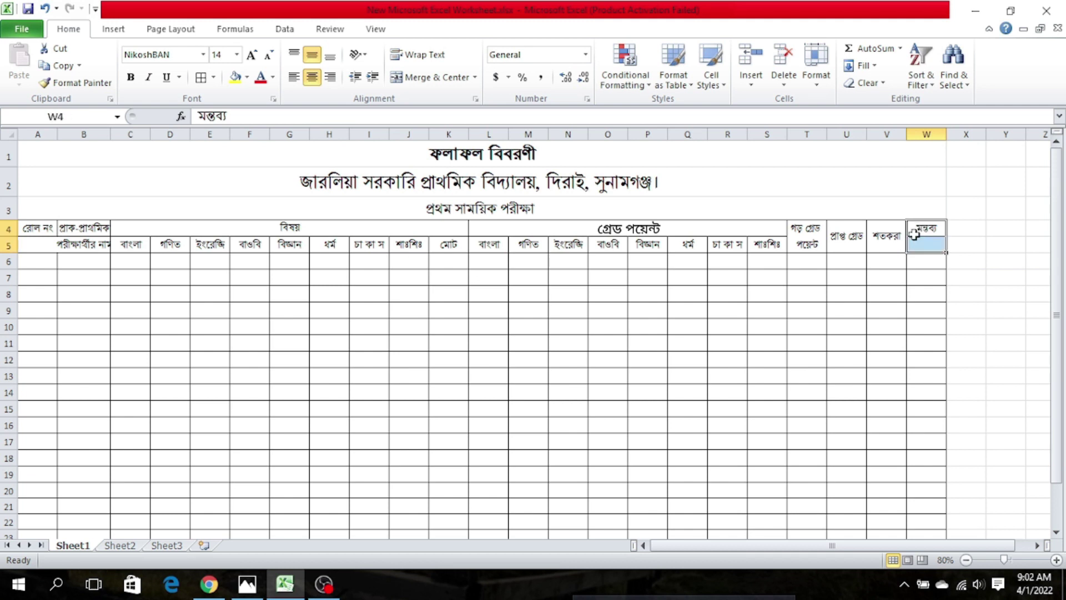
pyautogui.click(455, 76)
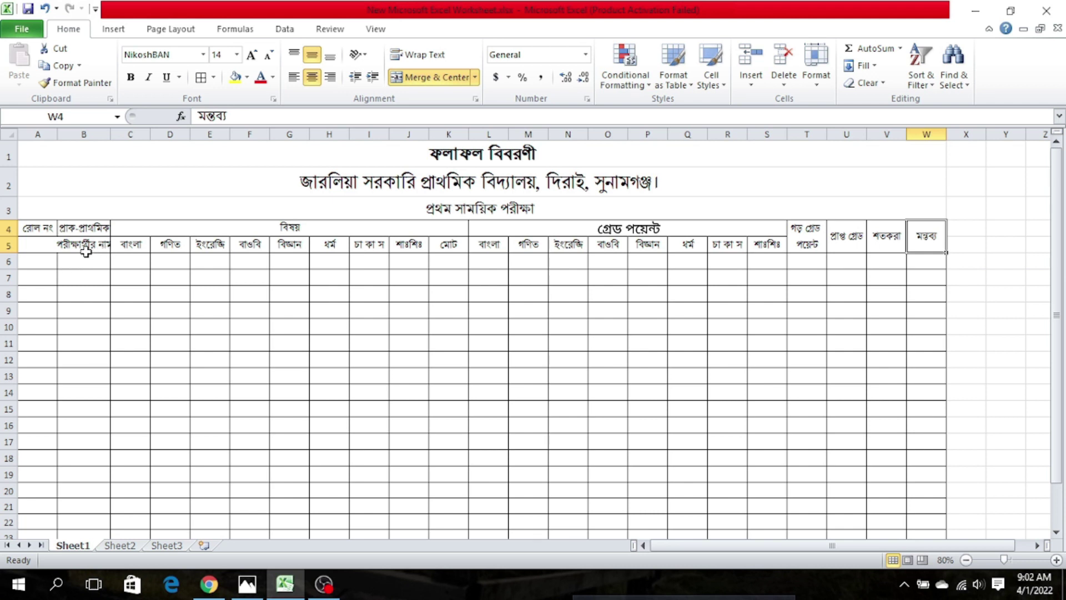
# Wrap the text of the roll number heading "রোল নং" in A4 and narrow column A
pyautogui.click(40, 245)
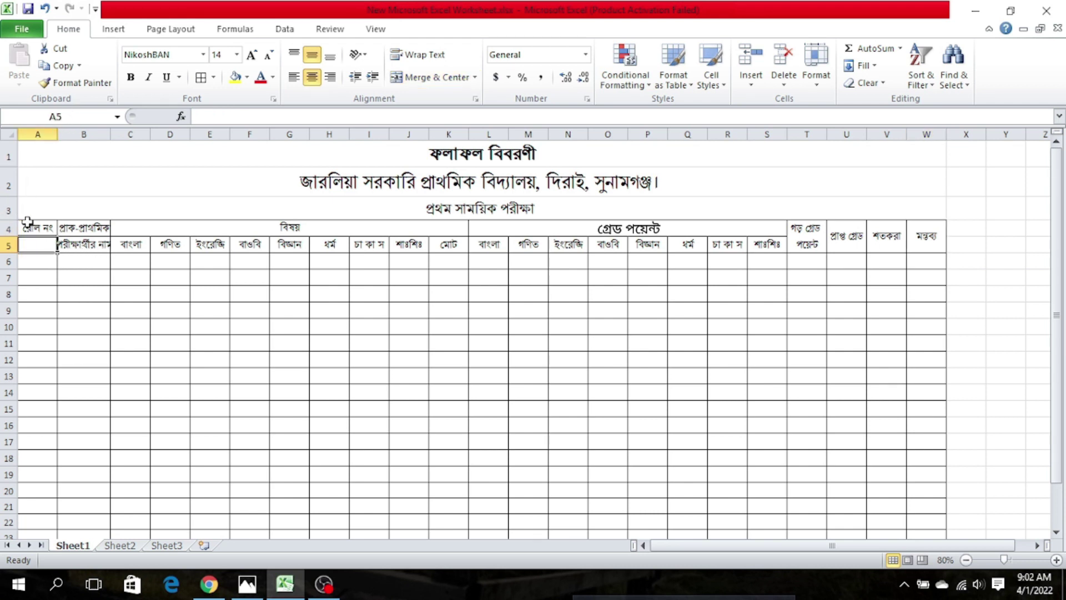
pyautogui.click(37, 231)
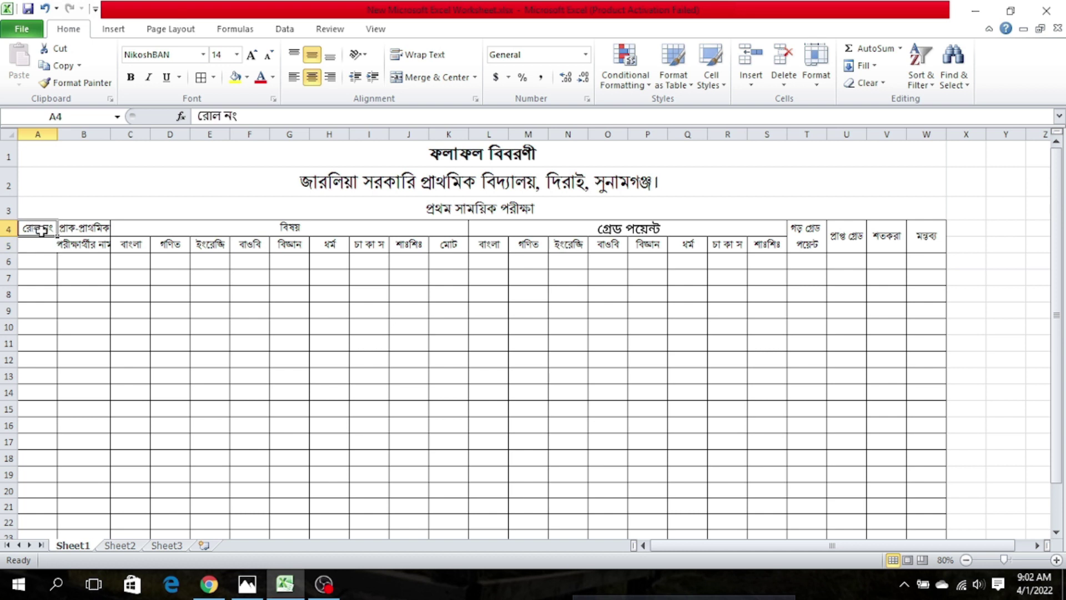
pyautogui.click(424, 55)
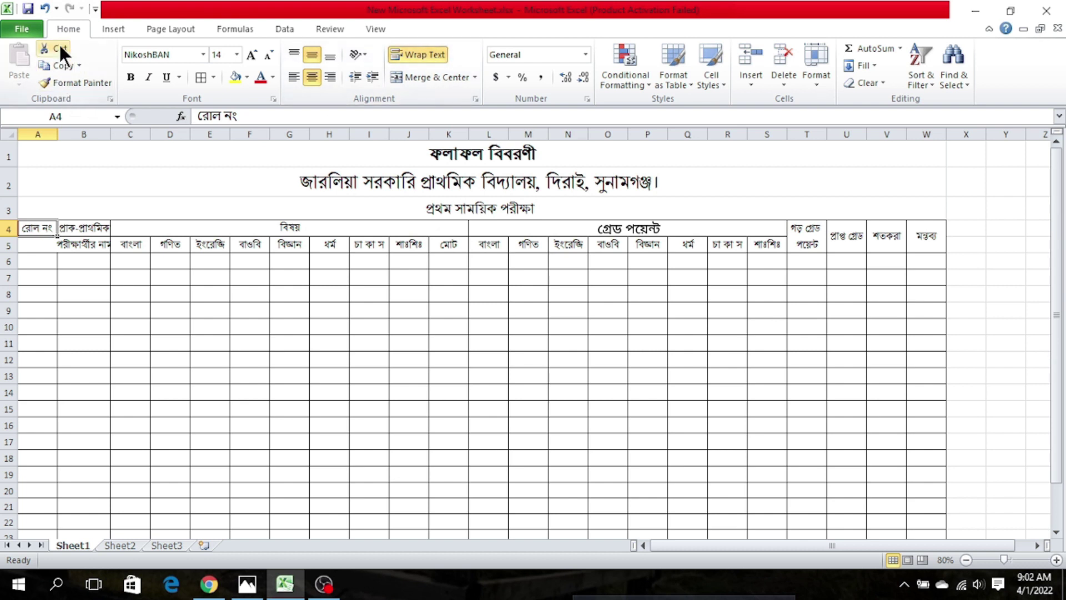
pyautogui.moveTo(56, 134); pyautogui.dragTo(43, 135)
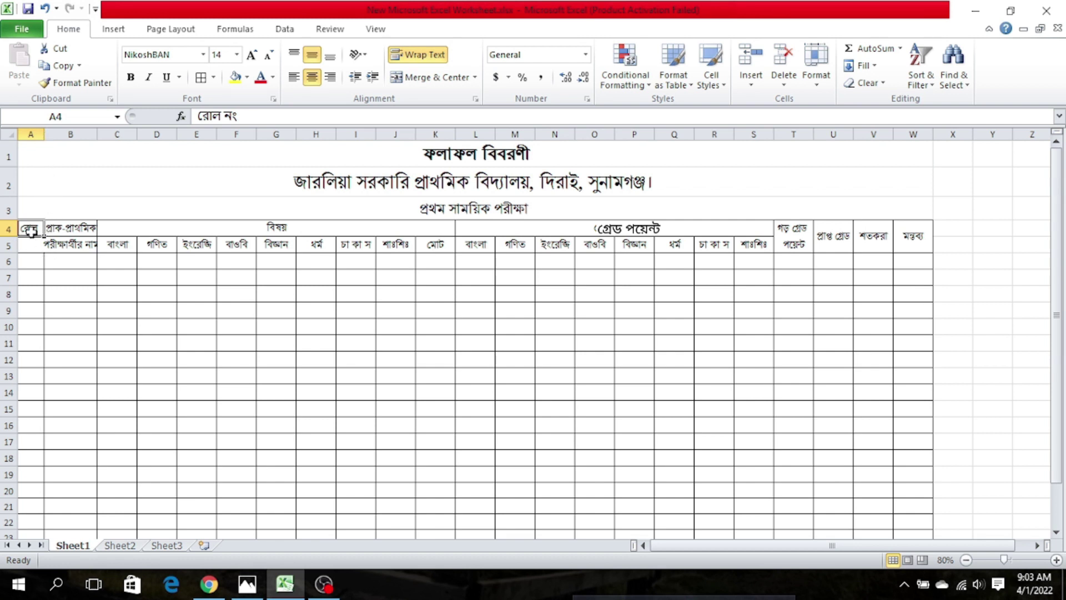
# Merge and center the roll number heading across A4:A5 with wrapped text, and widen column B to fit the examinee name heading
pyautogui.moveTo(30, 231); pyautogui.dragTo(29, 243)
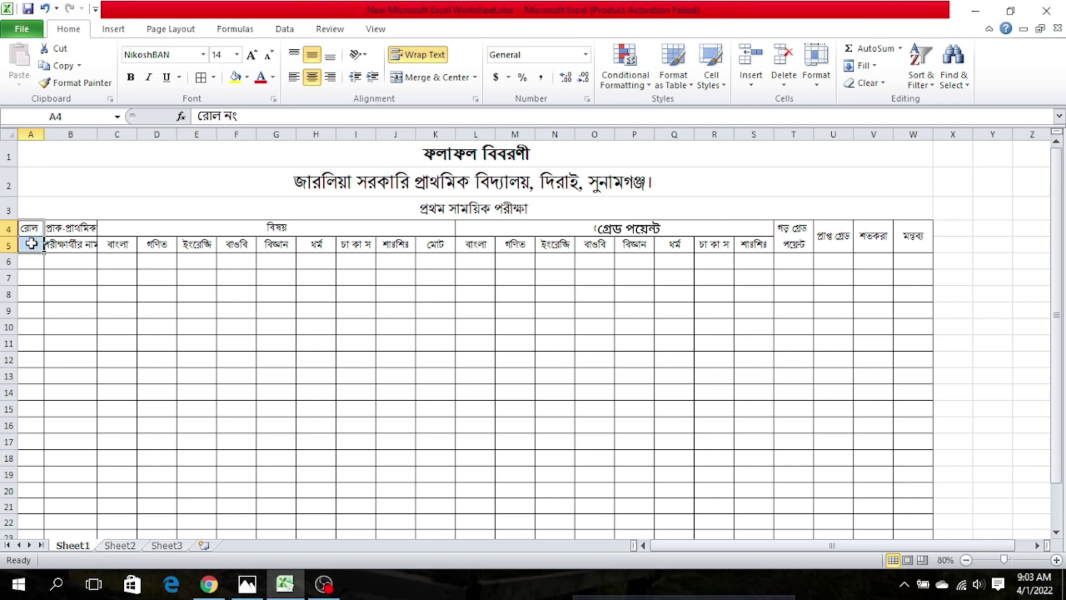
pyautogui.click(446, 76)
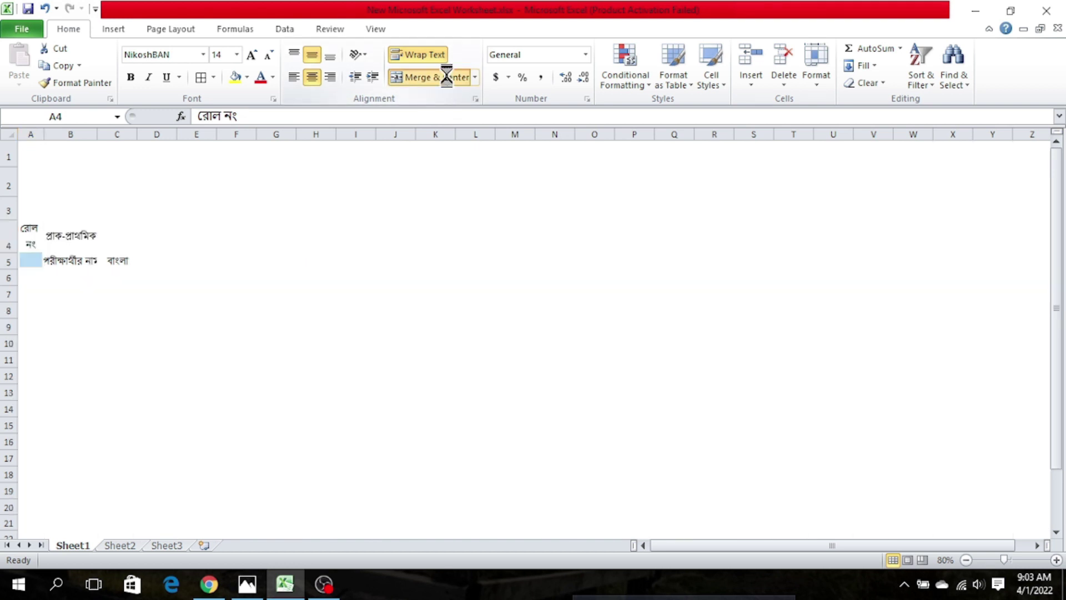
pyautogui.click(425, 51)
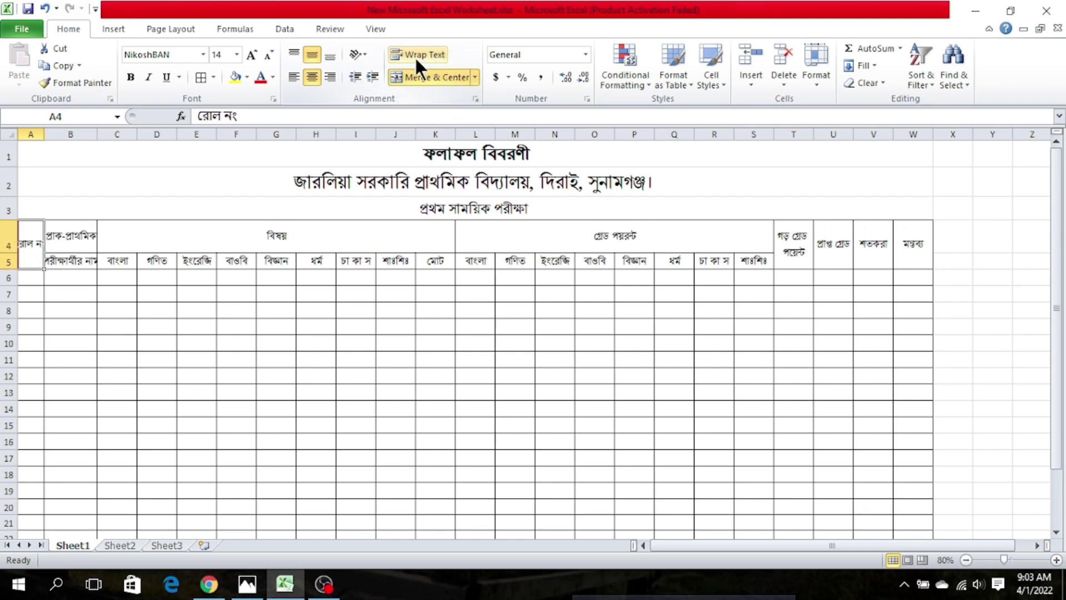
pyautogui.click(424, 53)
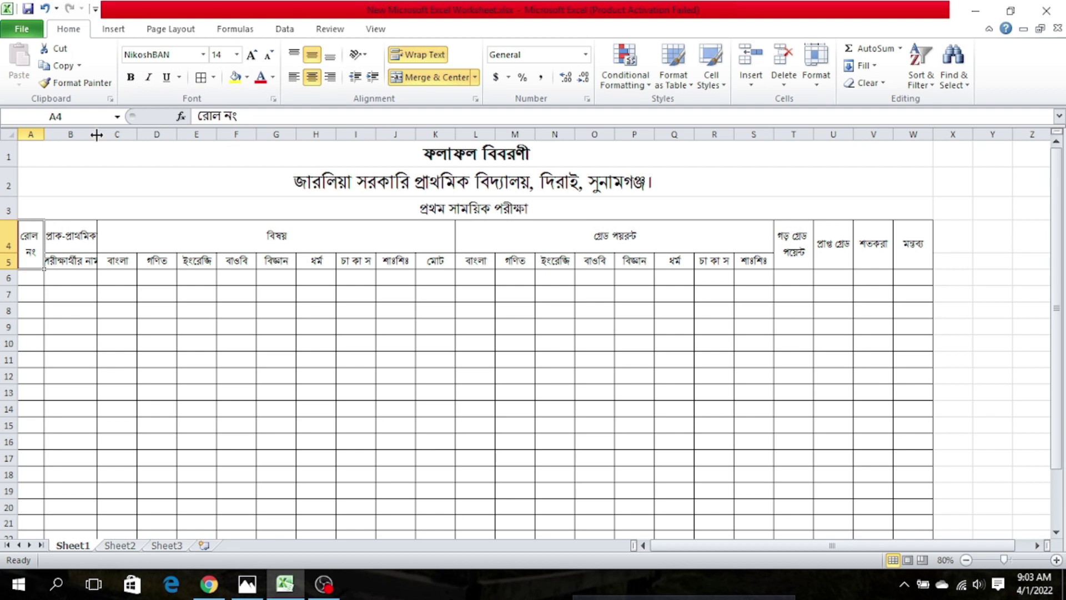
pyautogui.moveTo(96, 135); pyautogui.dragTo(132, 134)
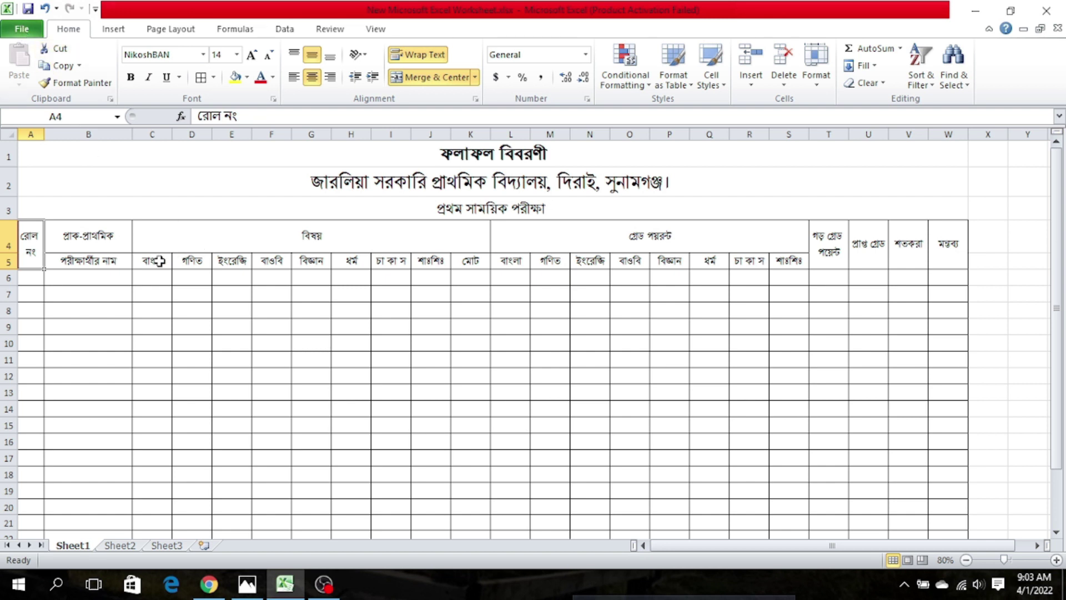
# Check the sheet's print preview, and set the paper size to Legal with landscape orientation
pyautogui.click(25, 26)
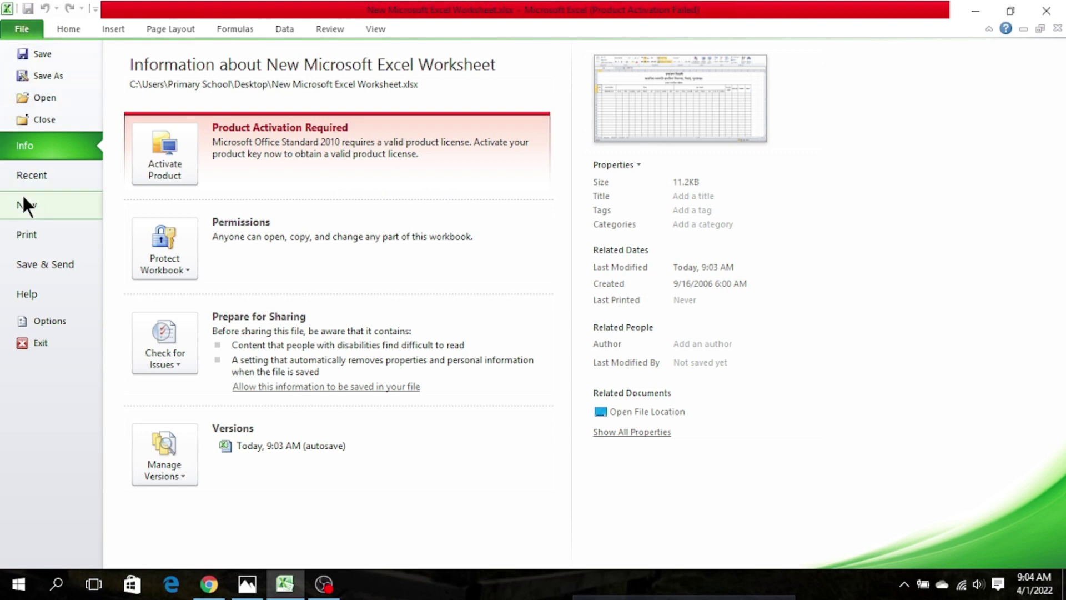
pyautogui.click(48, 234)
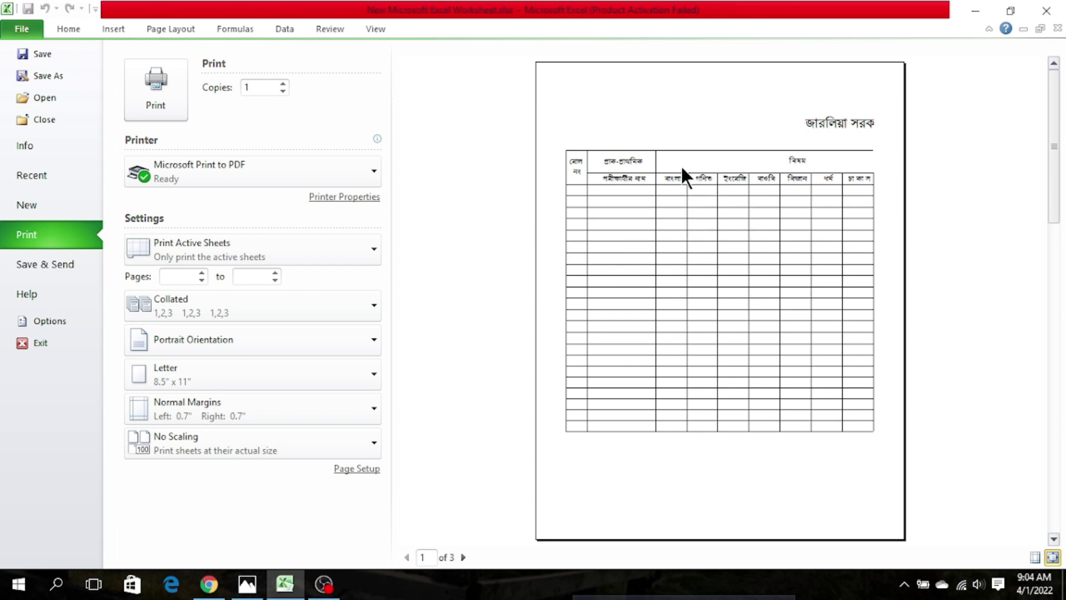
pyautogui.click(68, 25)
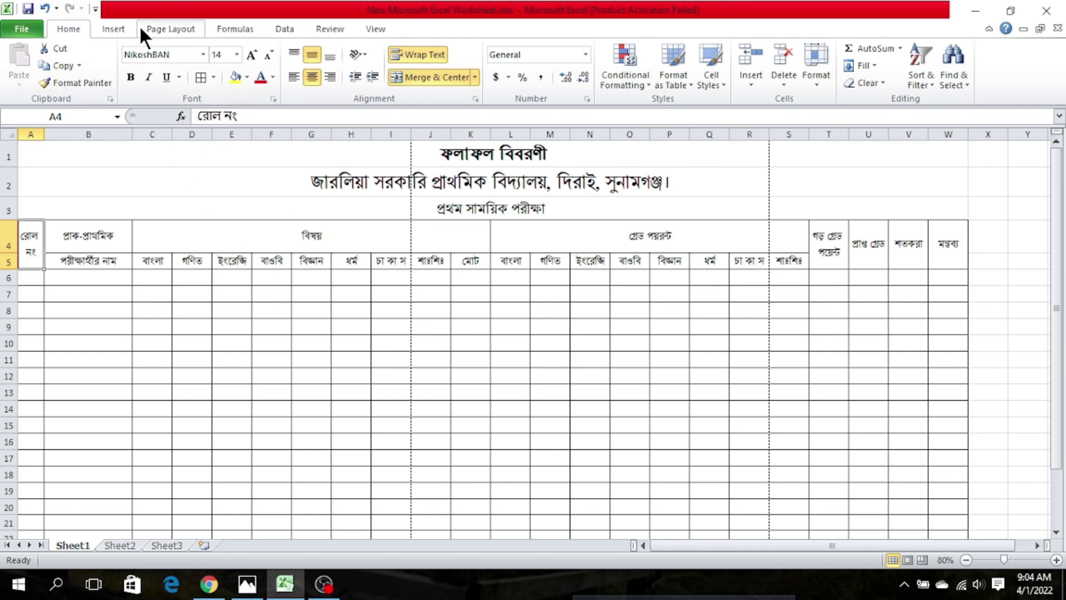
pyautogui.click(179, 33)
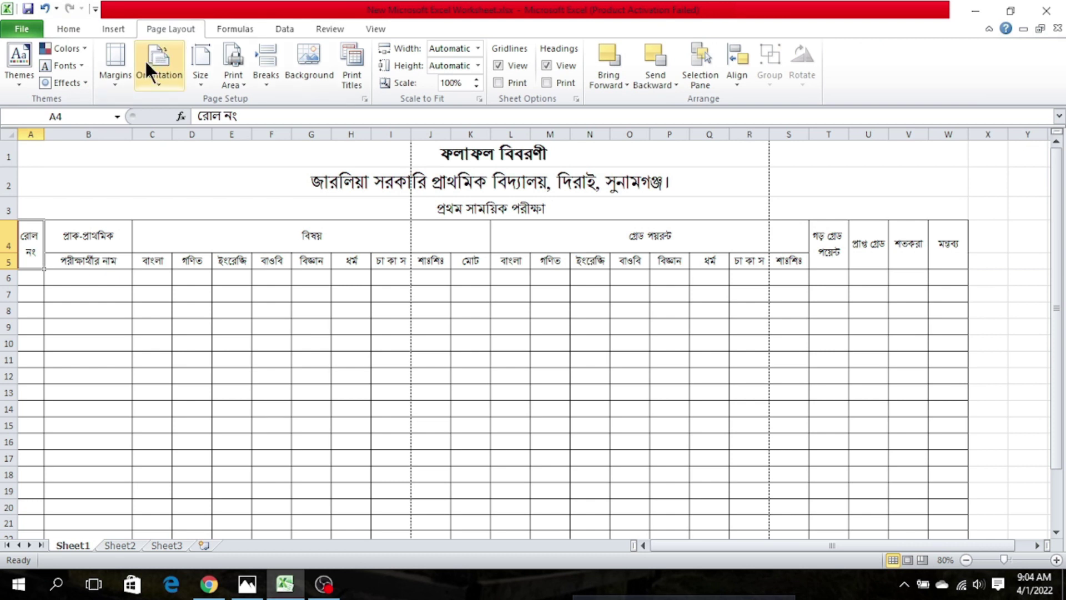
pyautogui.click(198, 79)
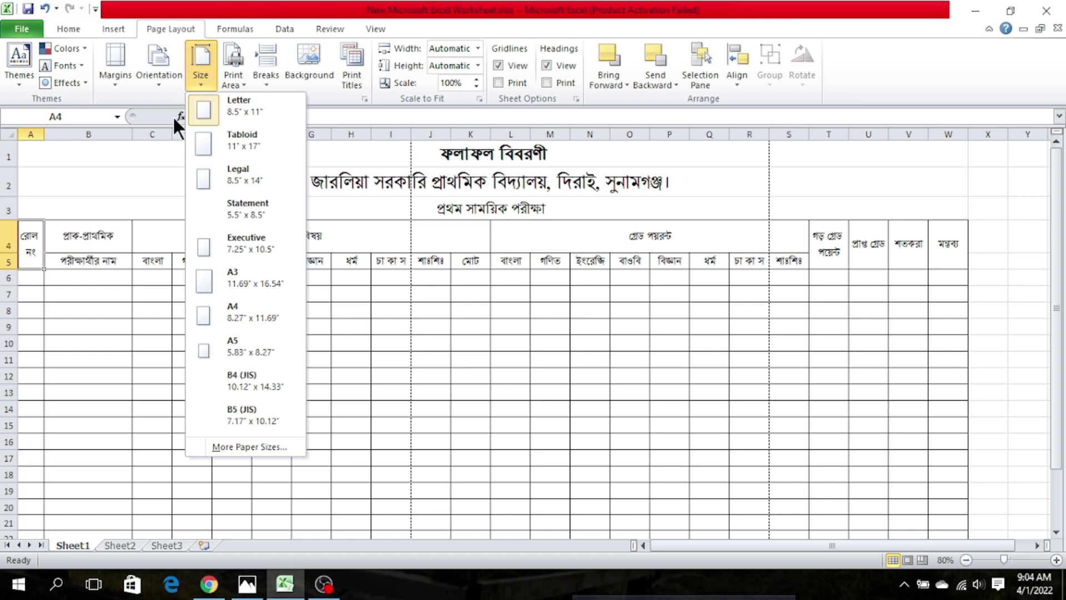
pyautogui.click(231, 170)
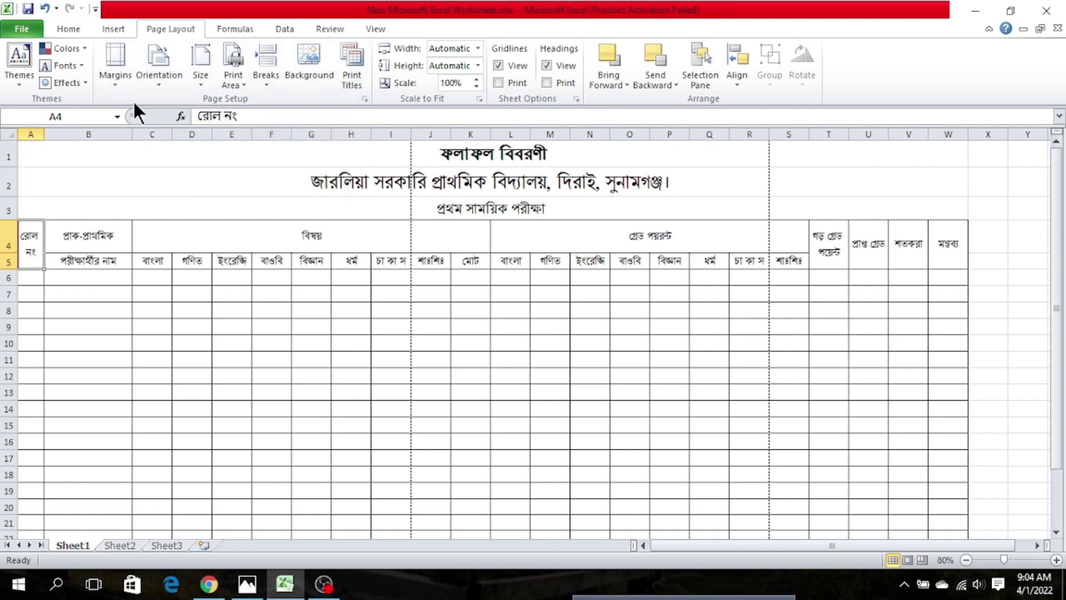
pyautogui.click(158, 79)
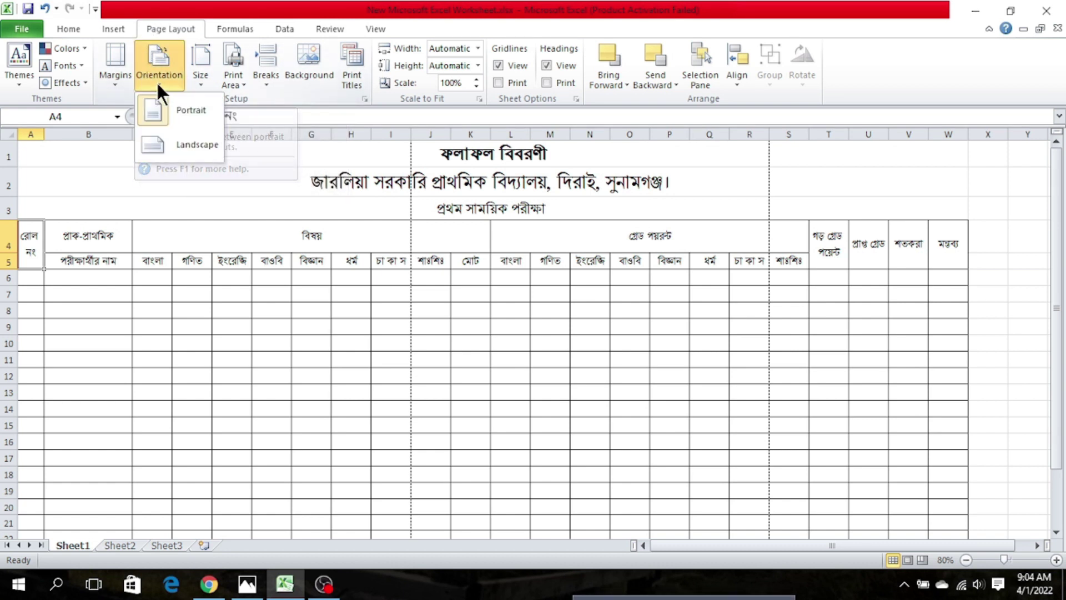
pyautogui.click(192, 150)
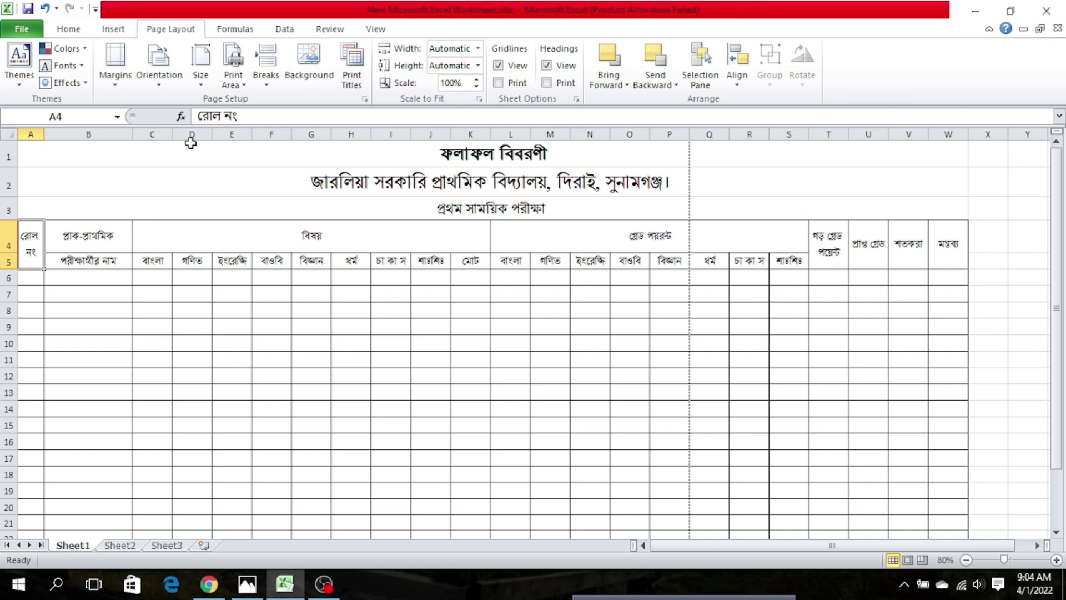
# Set custom page margins of 0.25 left, 0.45 right, 0.5 top and 0.5 bottom
pyautogui.click(113, 84)
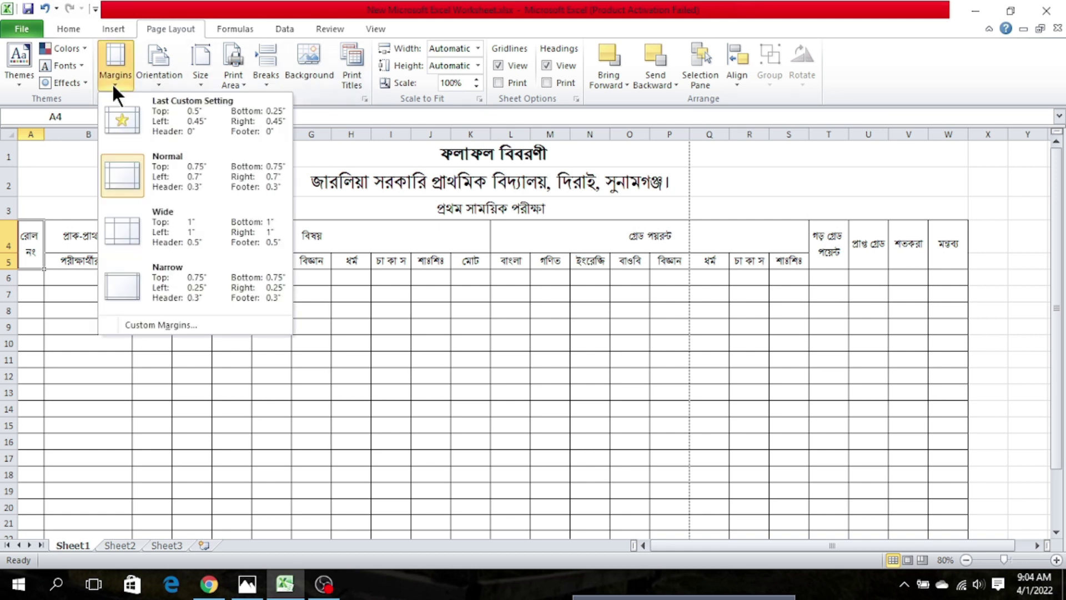
pyautogui.click(159, 324)
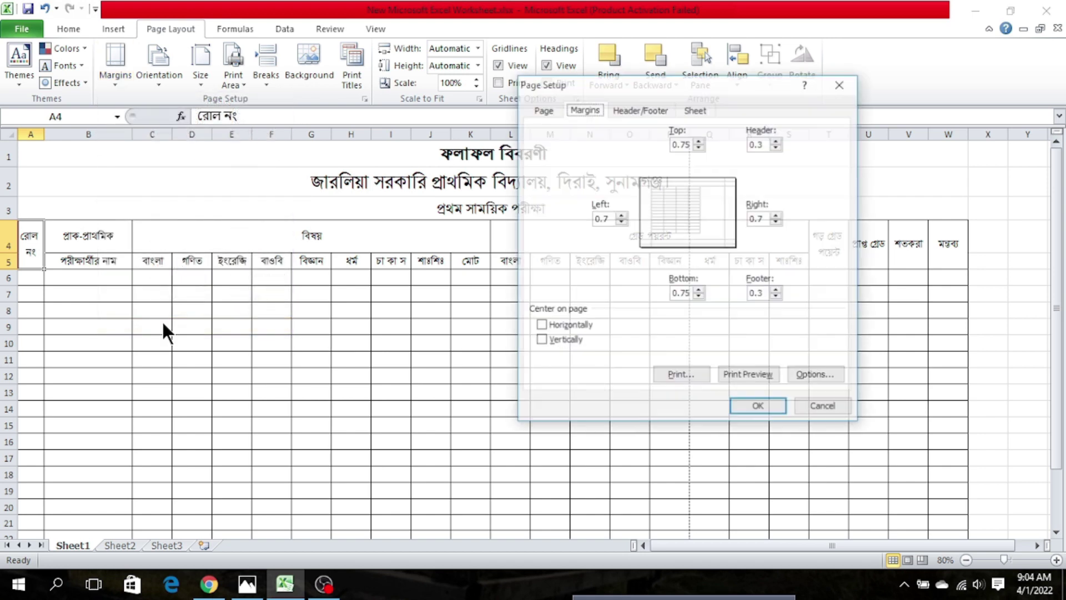
pyautogui.click(620, 222)
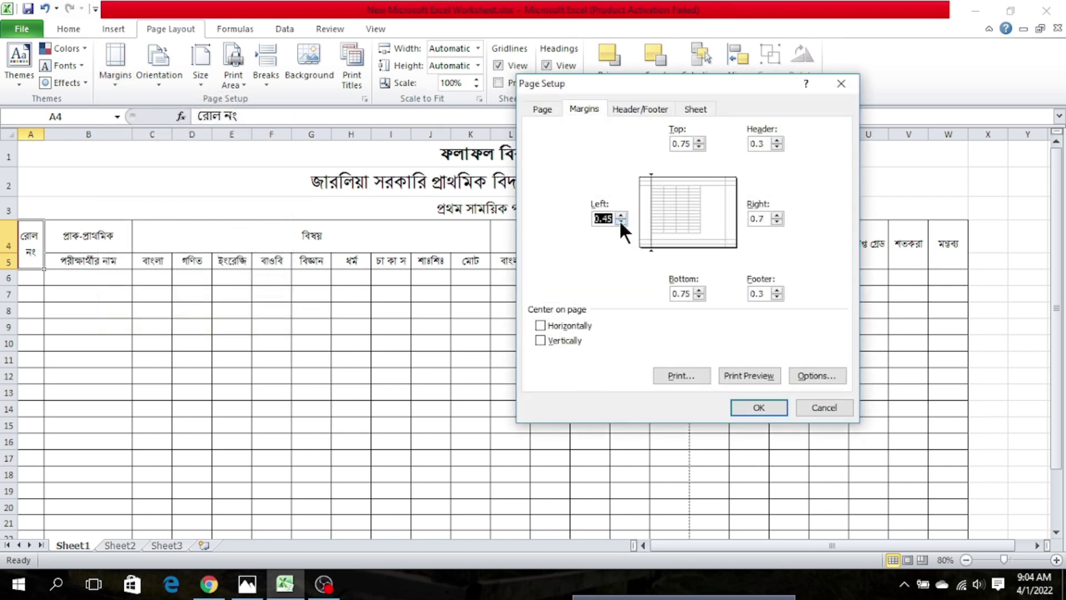
pyautogui.click(621, 215)
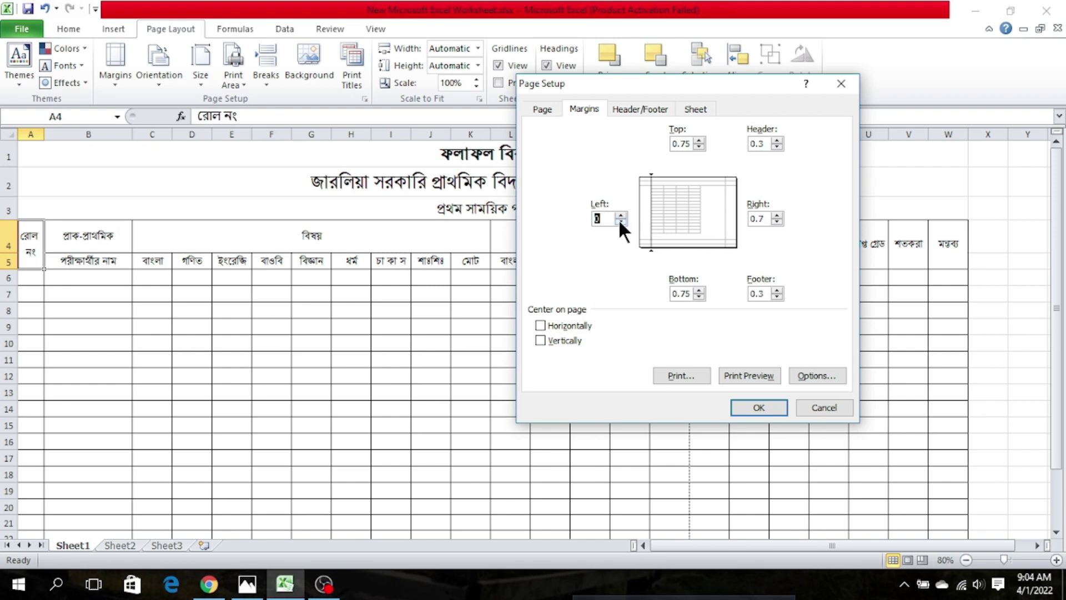
pyautogui.click(621, 216)
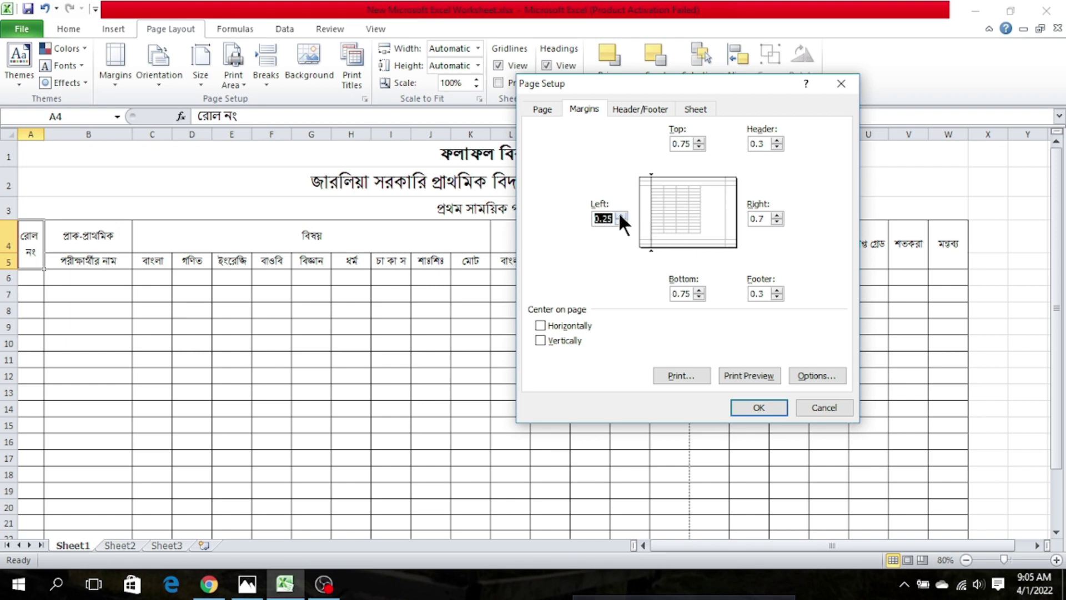
pyautogui.click(776, 221)
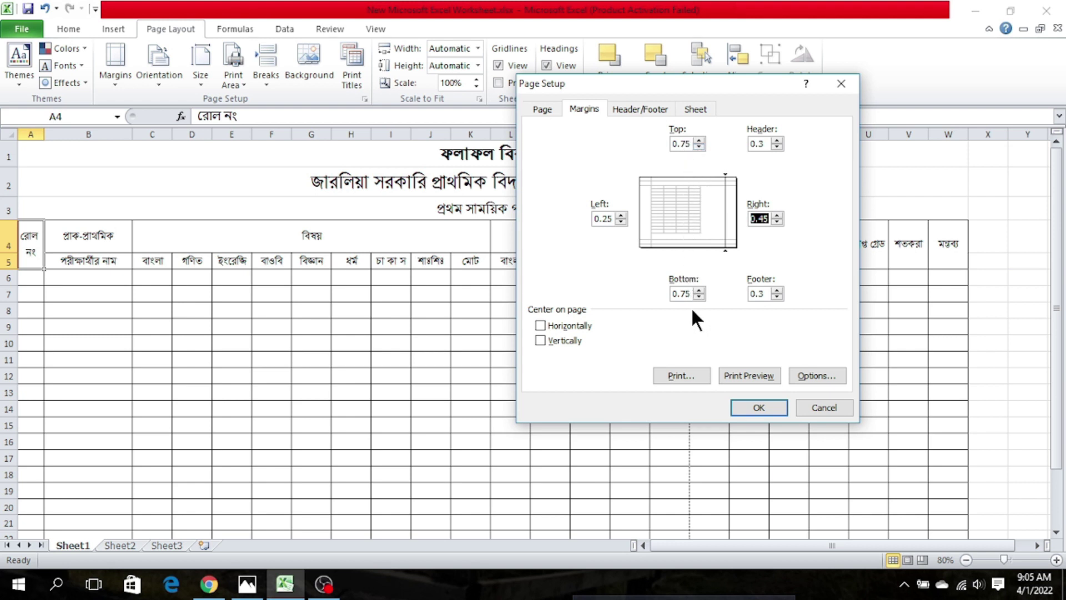
pyautogui.click(698, 146)
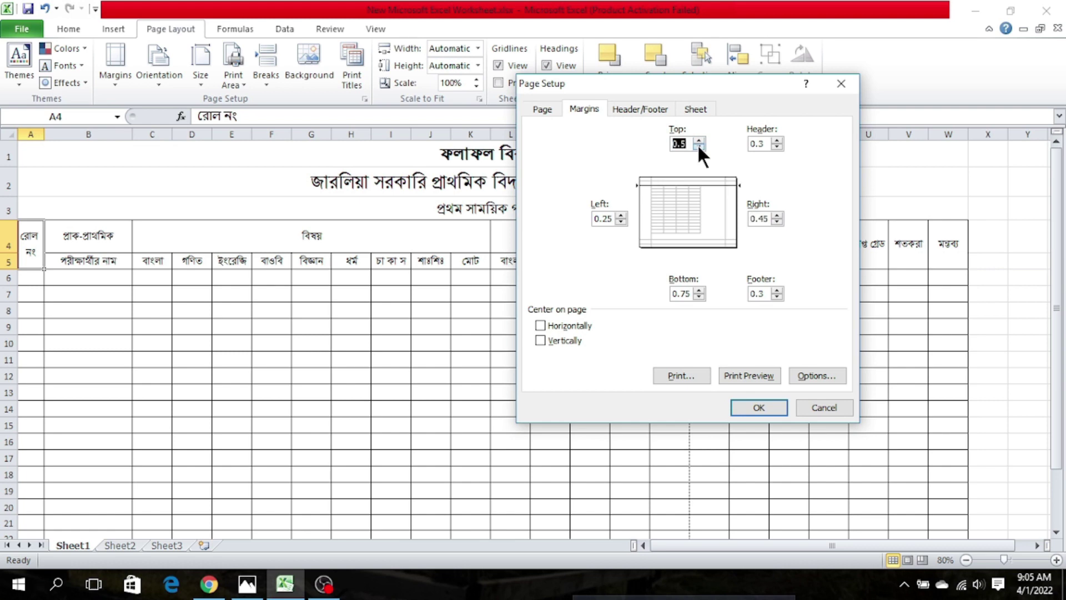
pyautogui.click(699, 296)
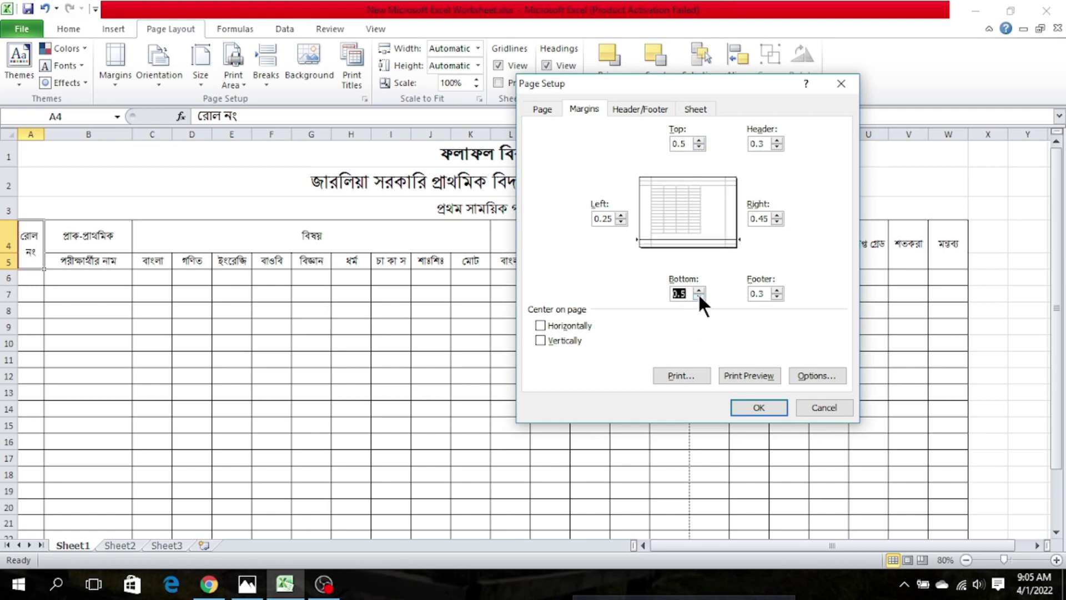
pyautogui.click(759, 406)
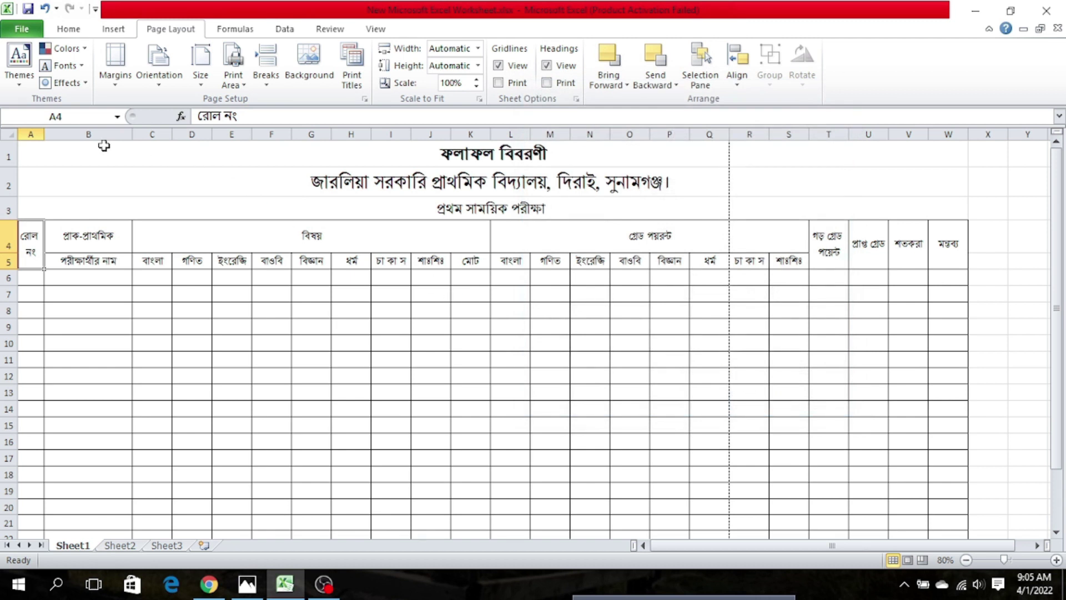
# Check the landscape print preview, and narrow columns C to W so the table fits within one page width
pyautogui.click(20, 29)
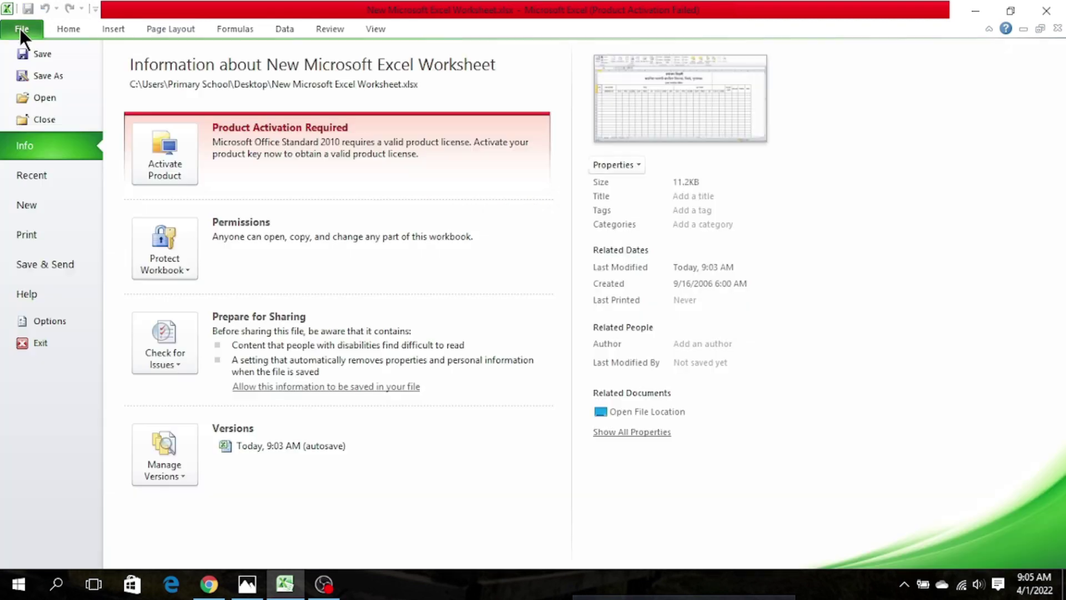
pyautogui.click(54, 232)
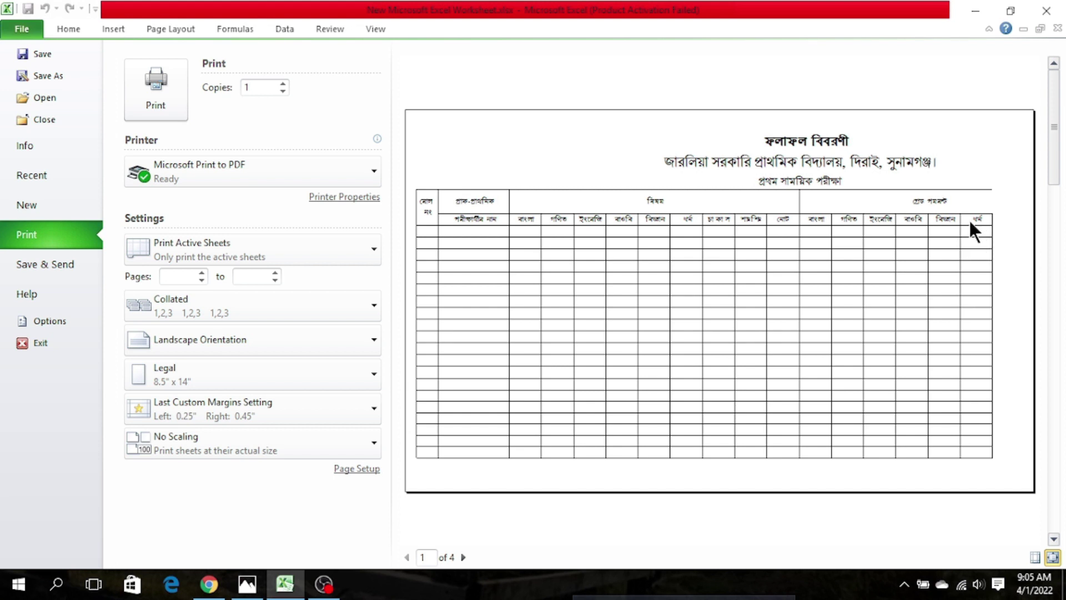
pyautogui.click(69, 28)
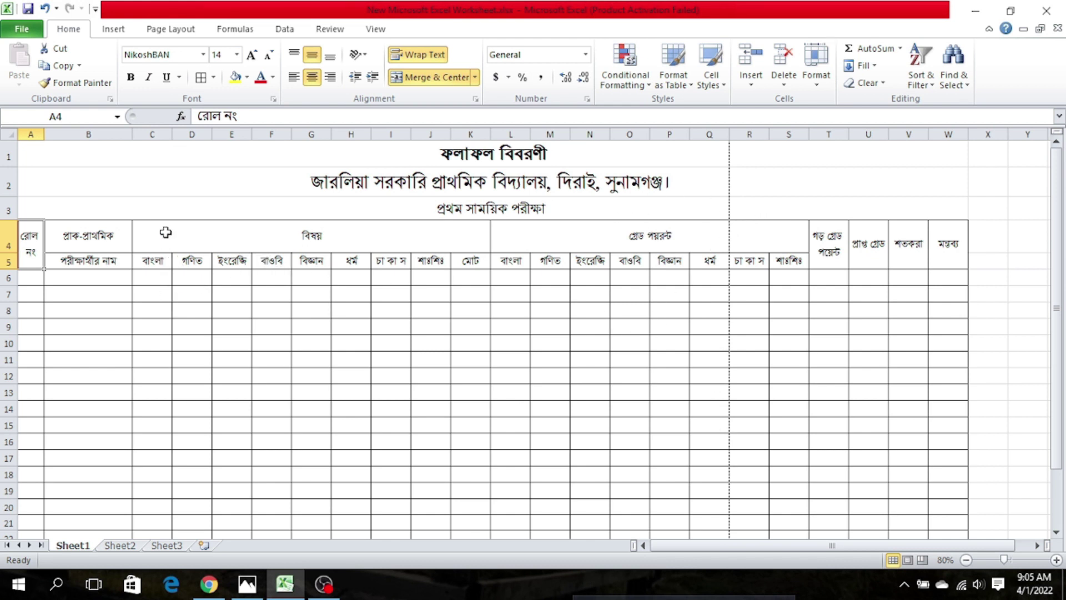
pyautogui.moveTo(173, 135); pyautogui.dragTo(219, 134)
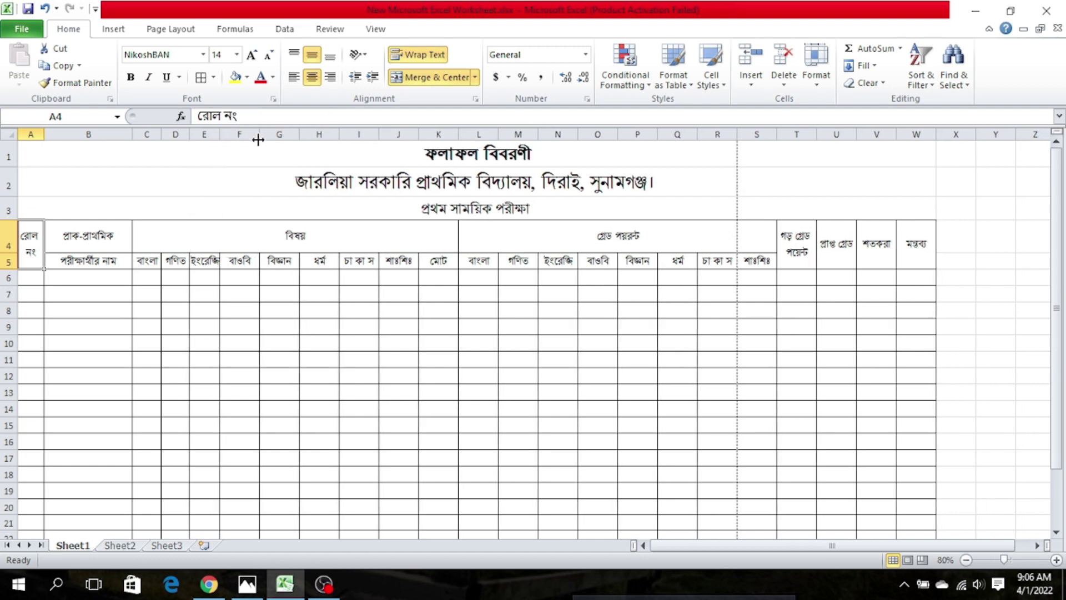
pyautogui.moveTo(261, 134)
pyautogui.mouseDown()
pyautogui.moveTo(250, 134)
pyautogui.moveTo(289, 135)
pyautogui.moveTo(279, 135)
pyautogui.mouseUp()
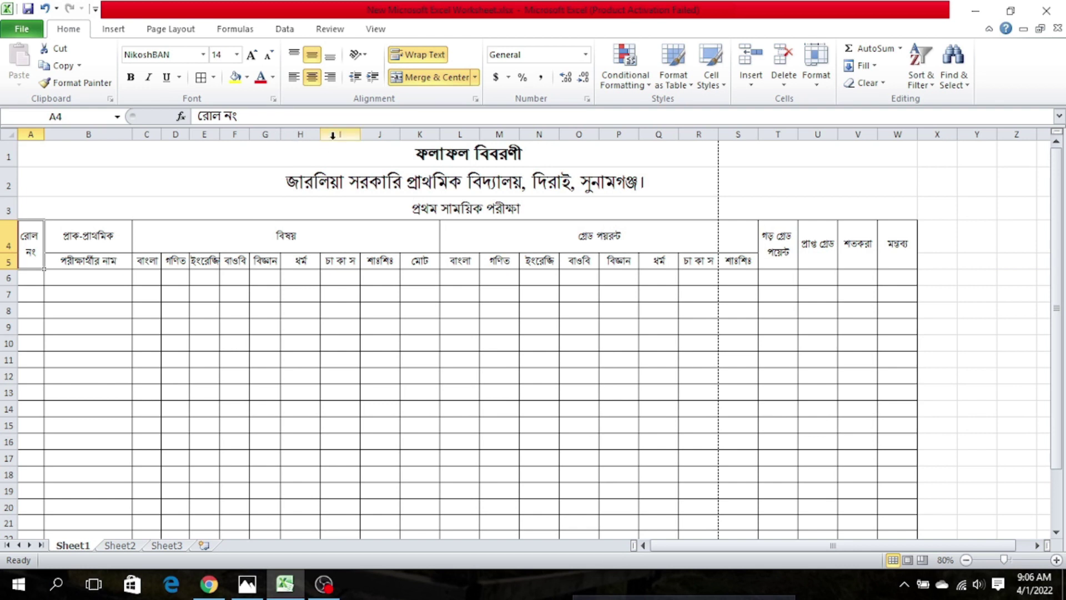
pyautogui.moveTo(318, 136); pyautogui.dragTo(308, 137)
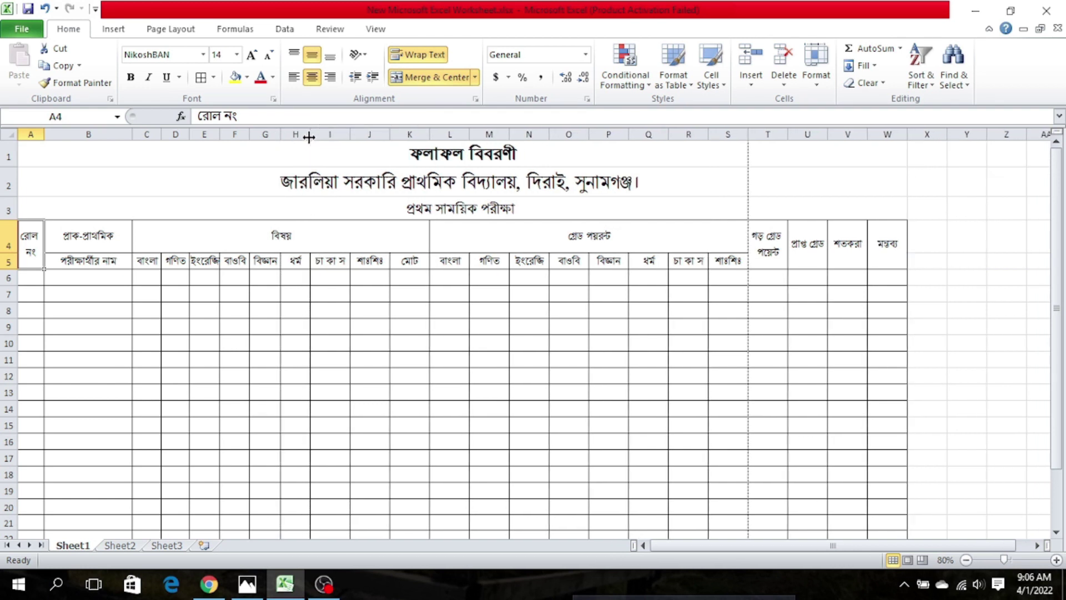
pyautogui.moveTo(351, 135); pyautogui.dragTo(342, 136)
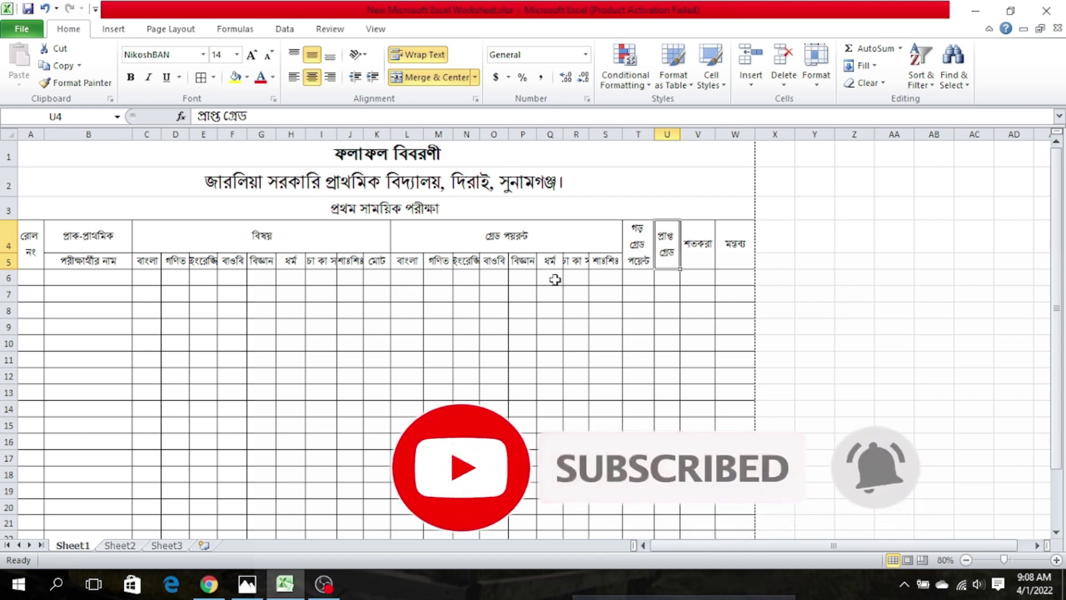
# Preview the narrowed table for printing, and set the font size of the row 5 headings in B5:S5 to 12
pyautogui.click(25, 25)
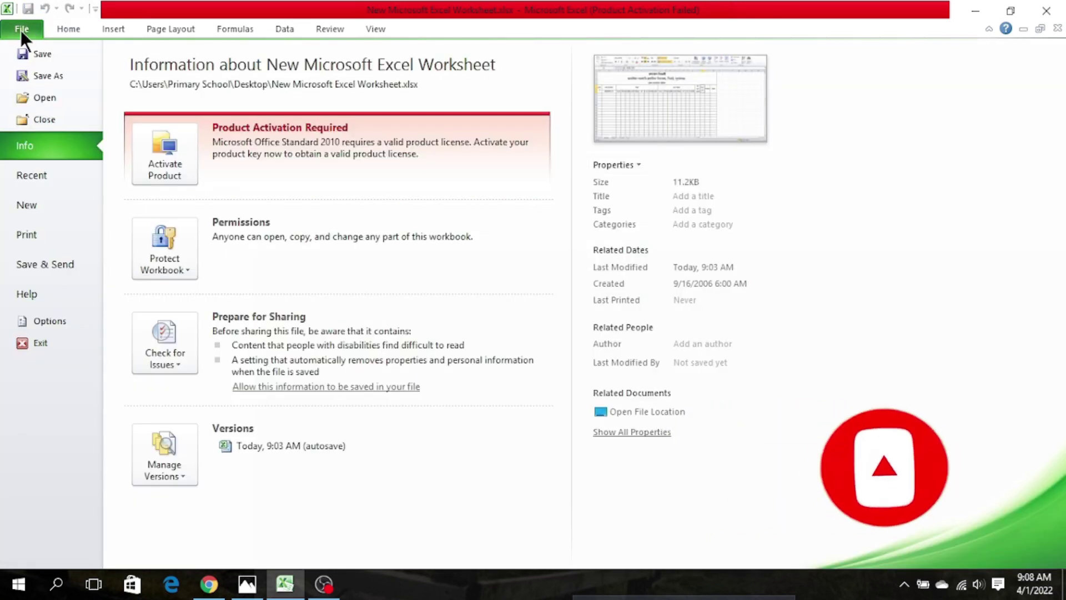
pyautogui.click(40, 232)
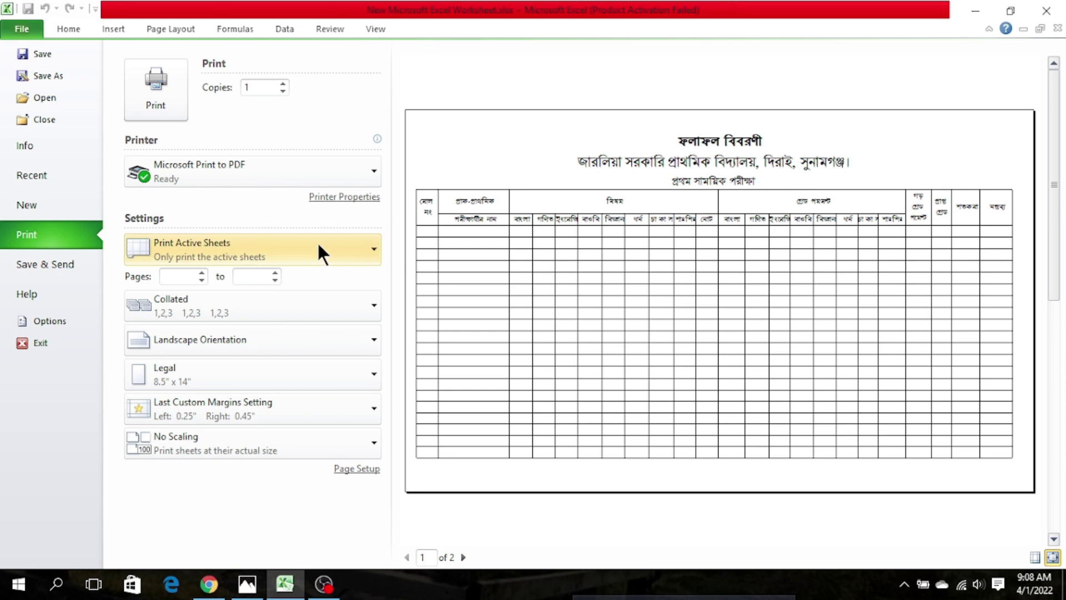
pyautogui.press('Escape')
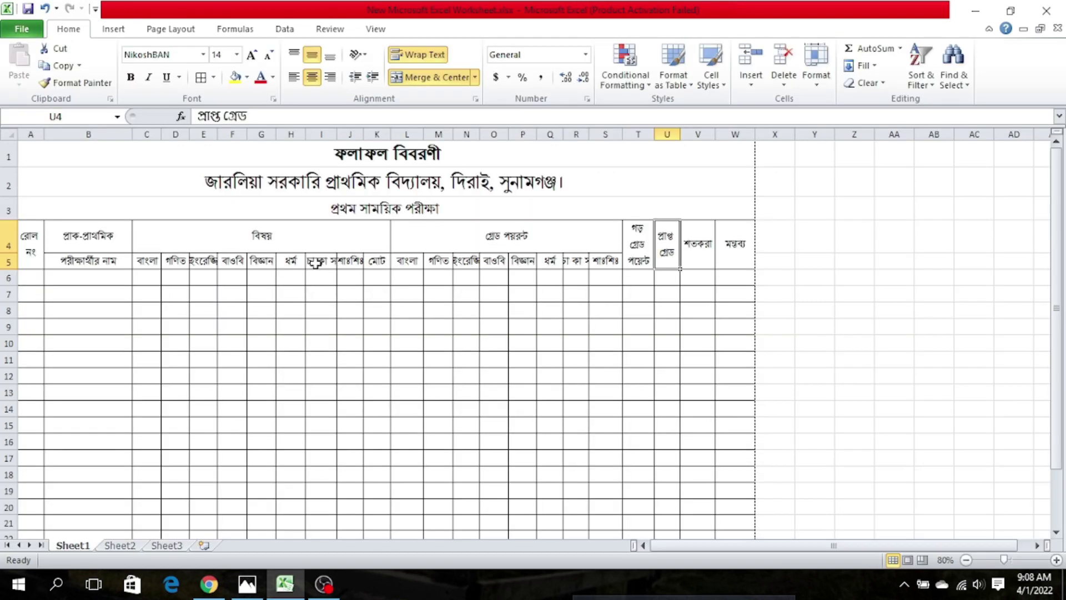
pyautogui.click(351, 265)
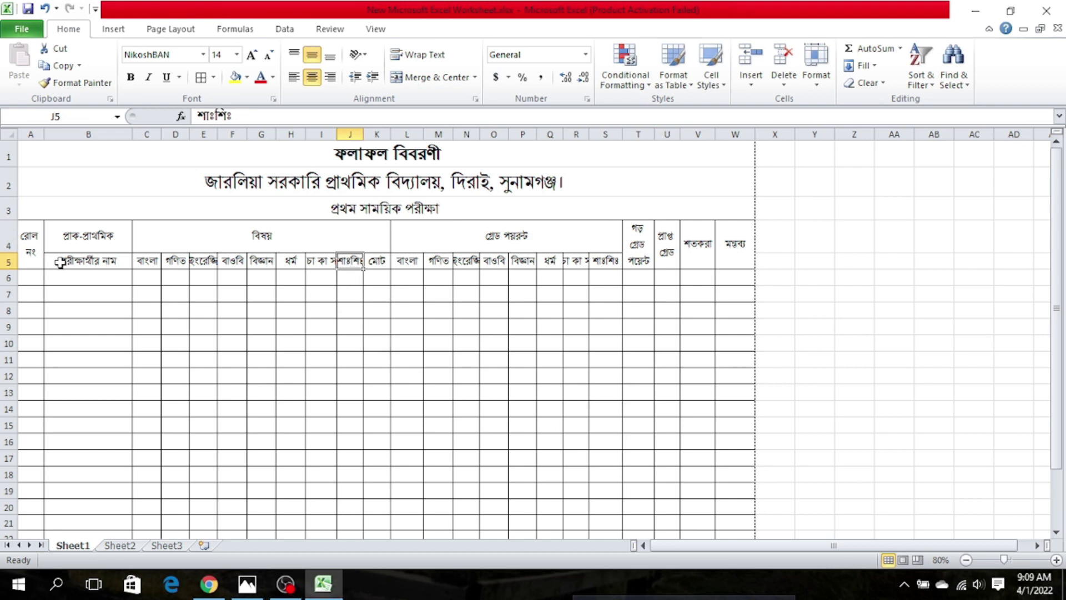
pyautogui.moveTo(60, 264); pyautogui.dragTo(604, 259)
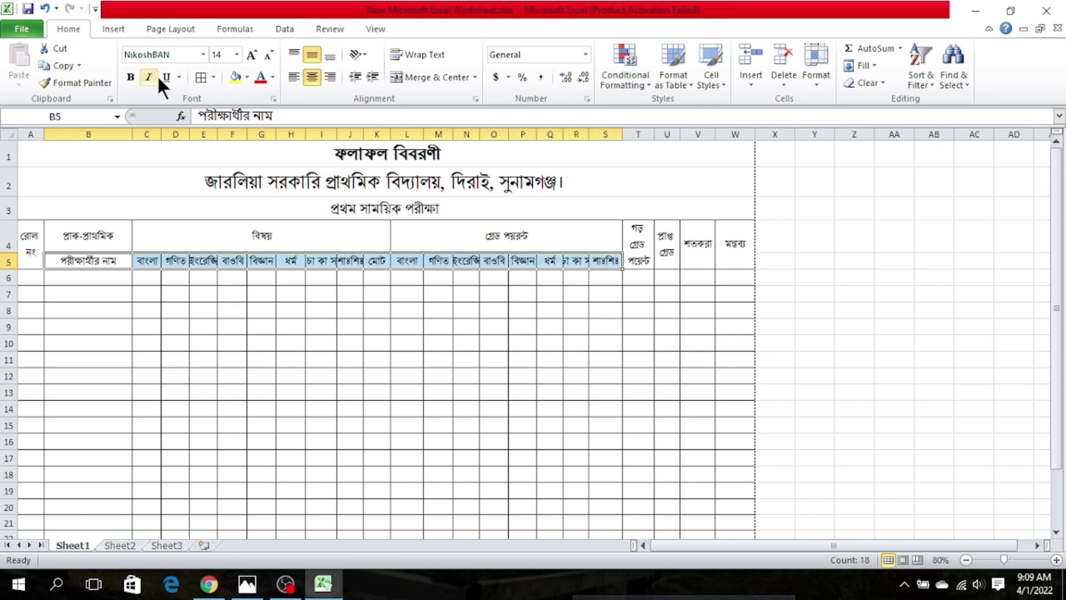
pyautogui.click(251, 55)
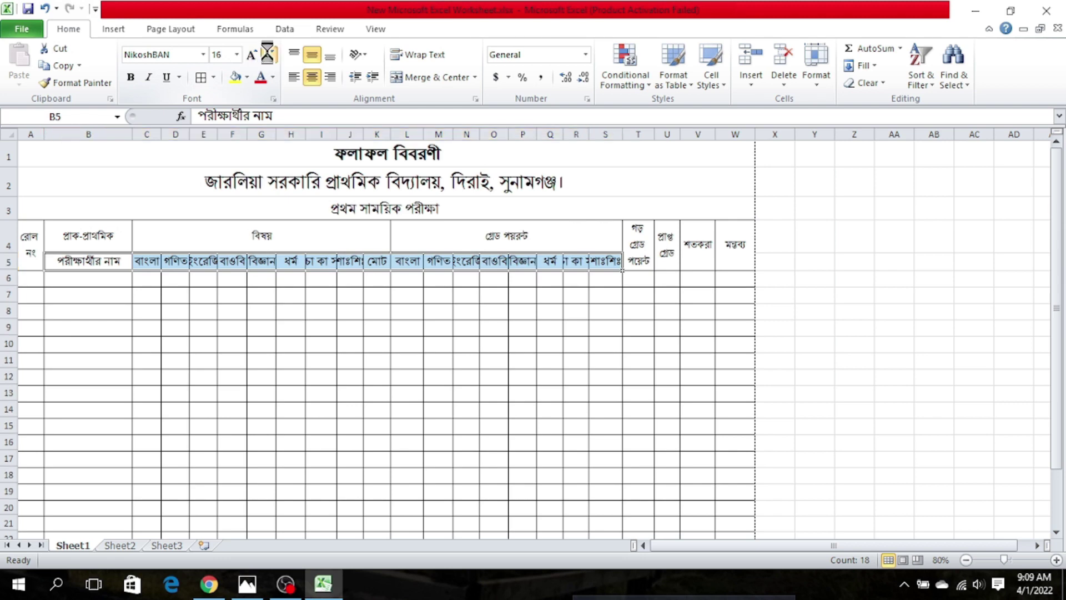
pyautogui.click(268, 54)
pyautogui.click(266, 54)
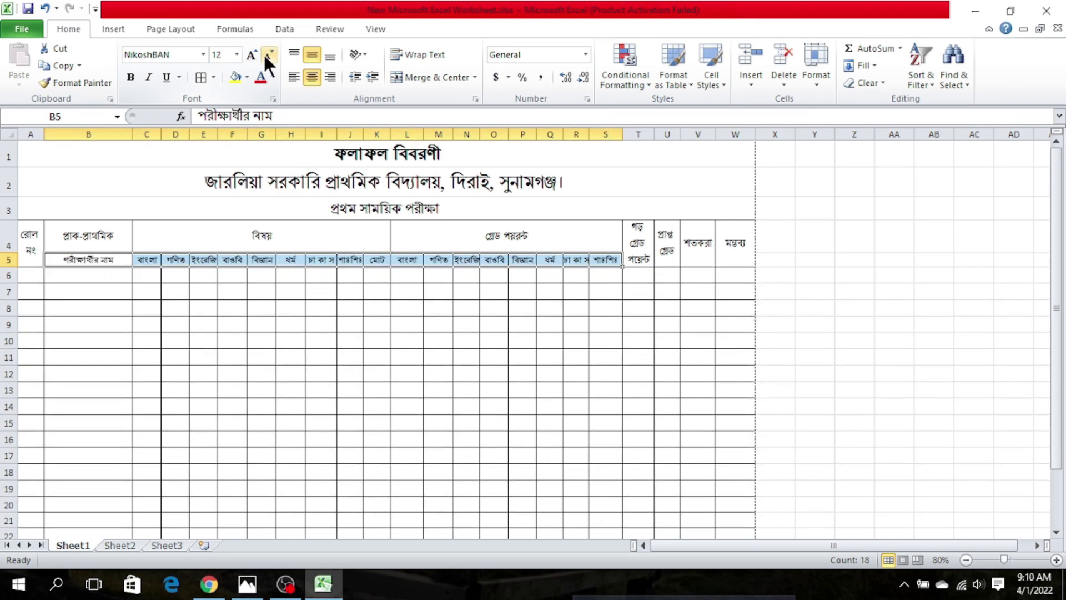